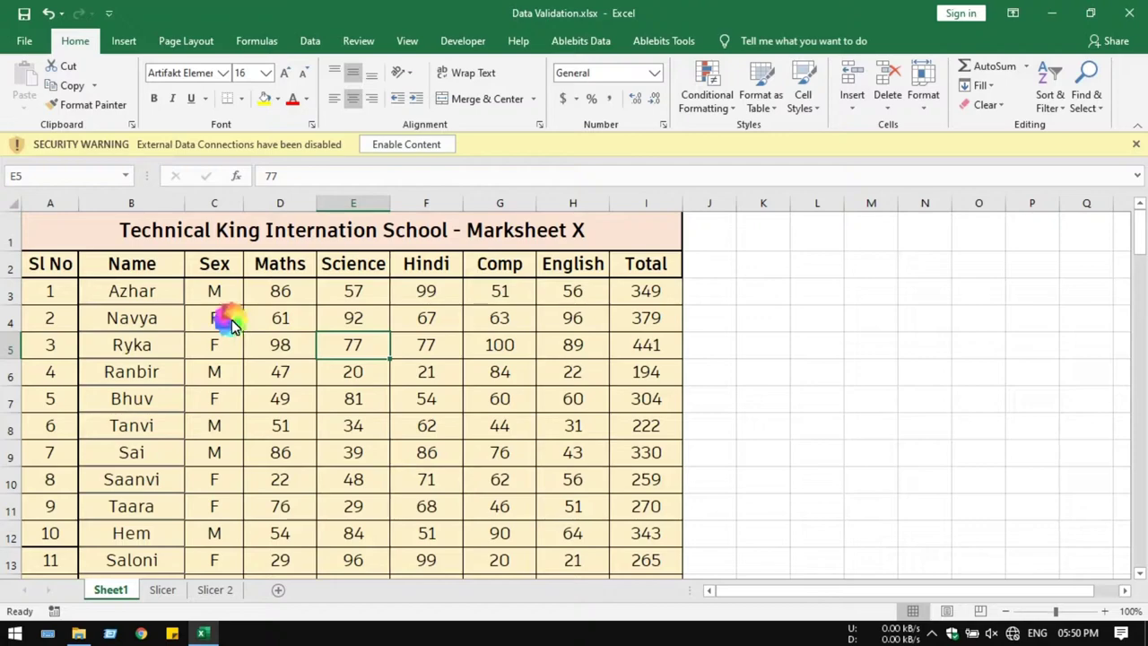
# Check C4's M/F dropdown, then confirm entering 'g' in E5 is rejected, keeping 77
pyautogui.click(232, 319)
pyautogui.click(250, 323)
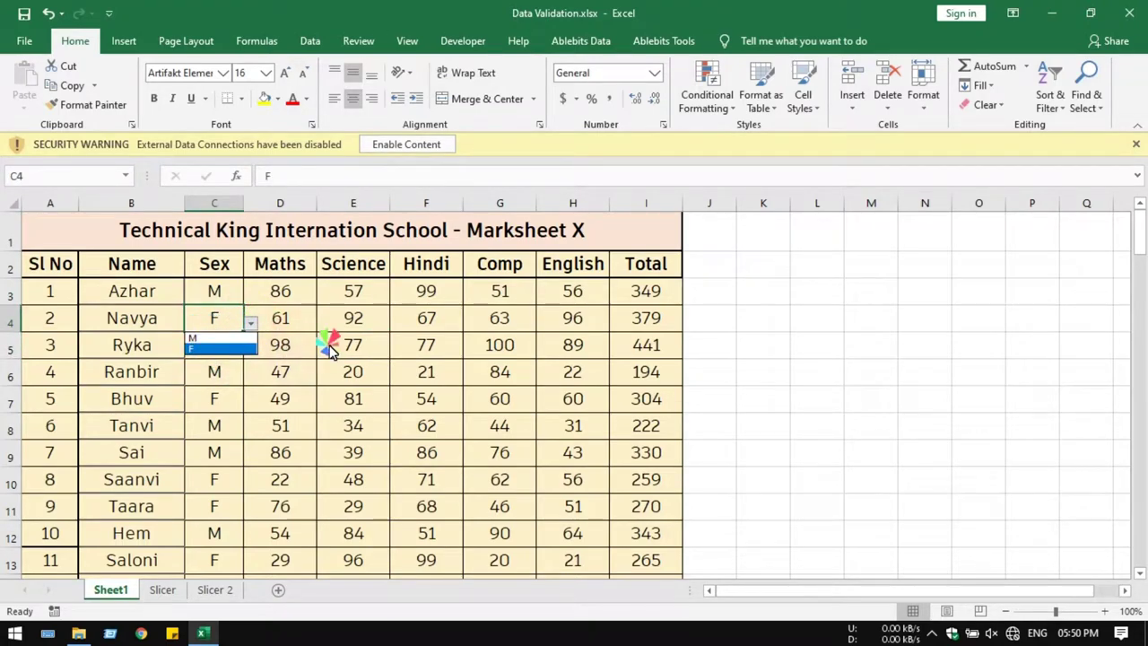
pyautogui.click(366, 345)
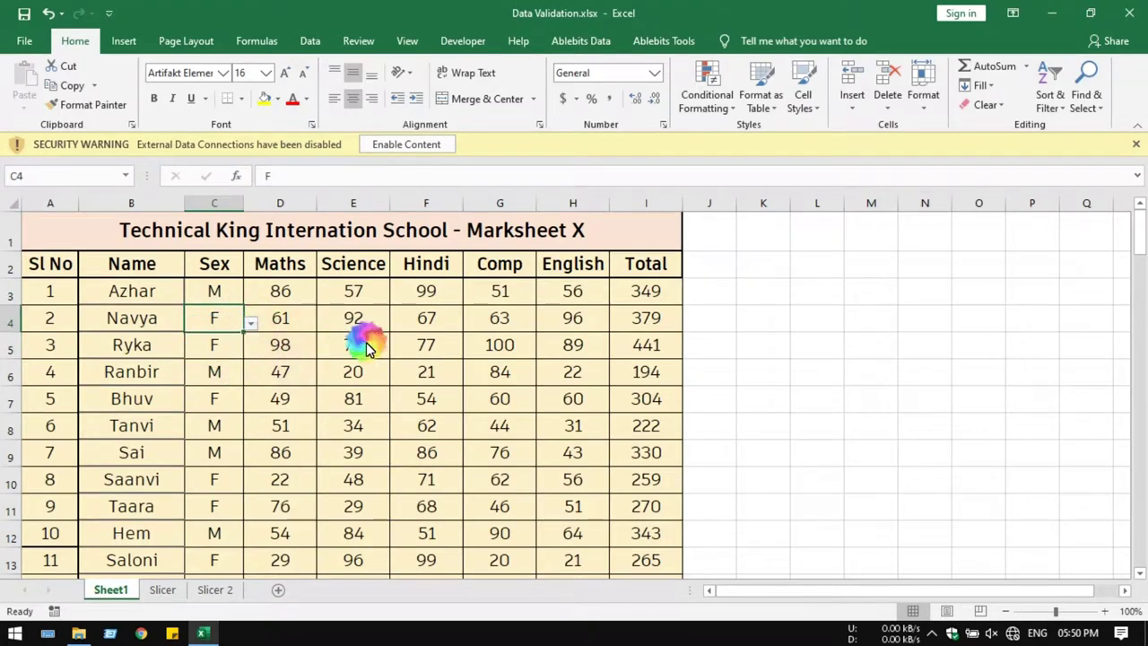
pyautogui.write('g')
pyautogui.click(417, 352)
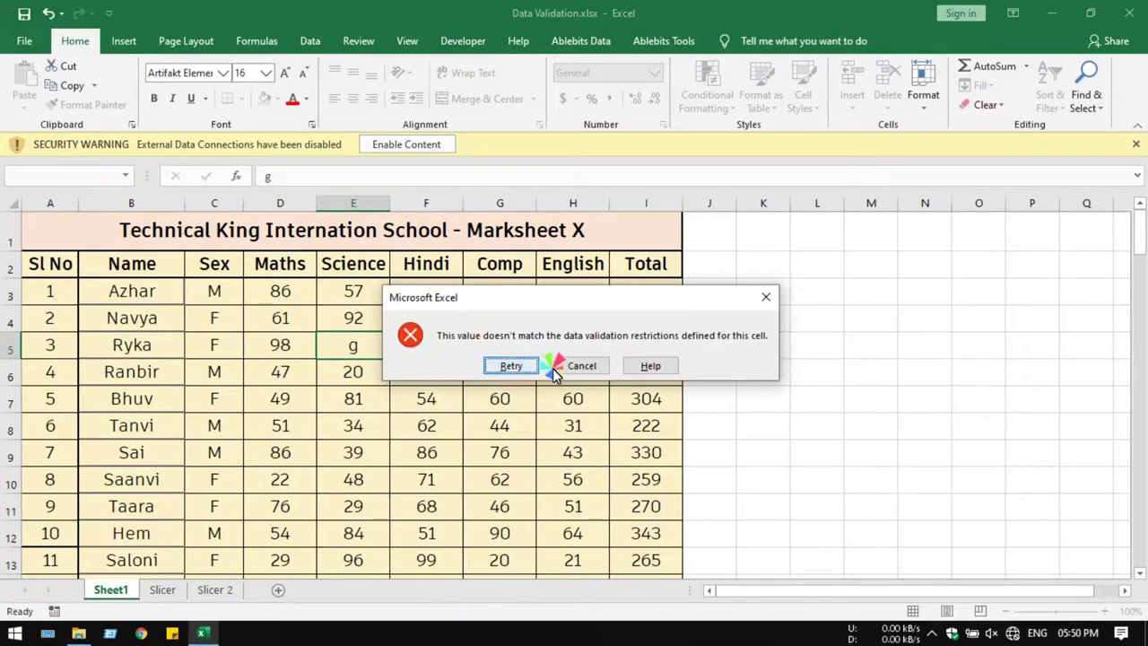
pyautogui.click(582, 364)
# Test the name rule by entering 25 in B7; it is rejected and the original name restored
pyautogui.click(484, 448)
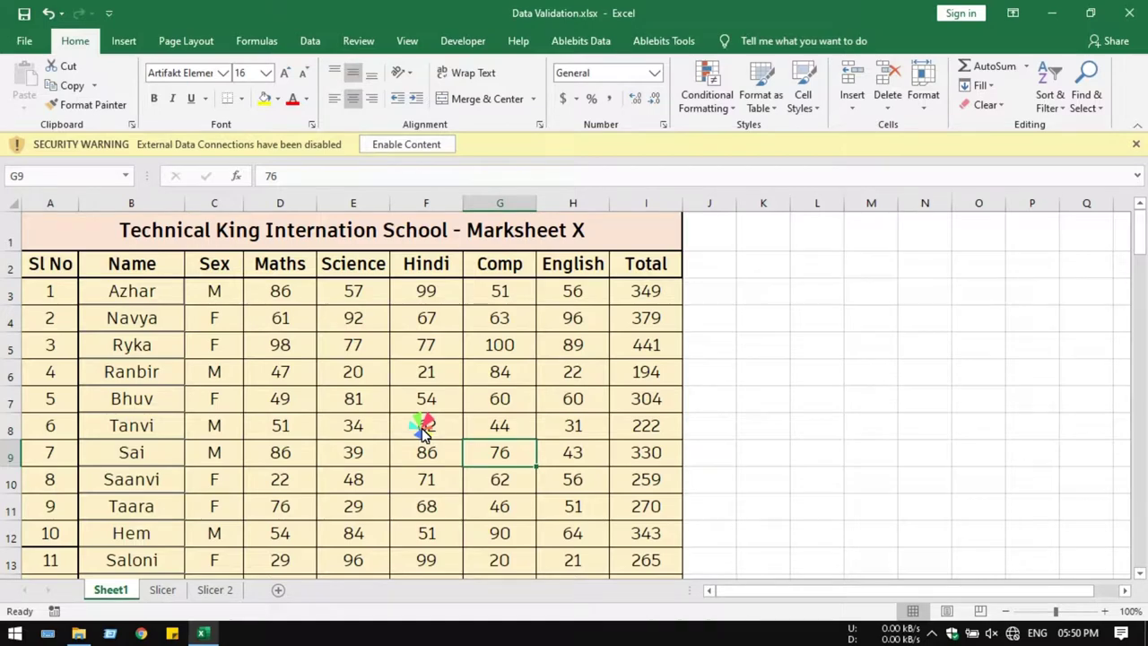
pyautogui.click(171, 395)
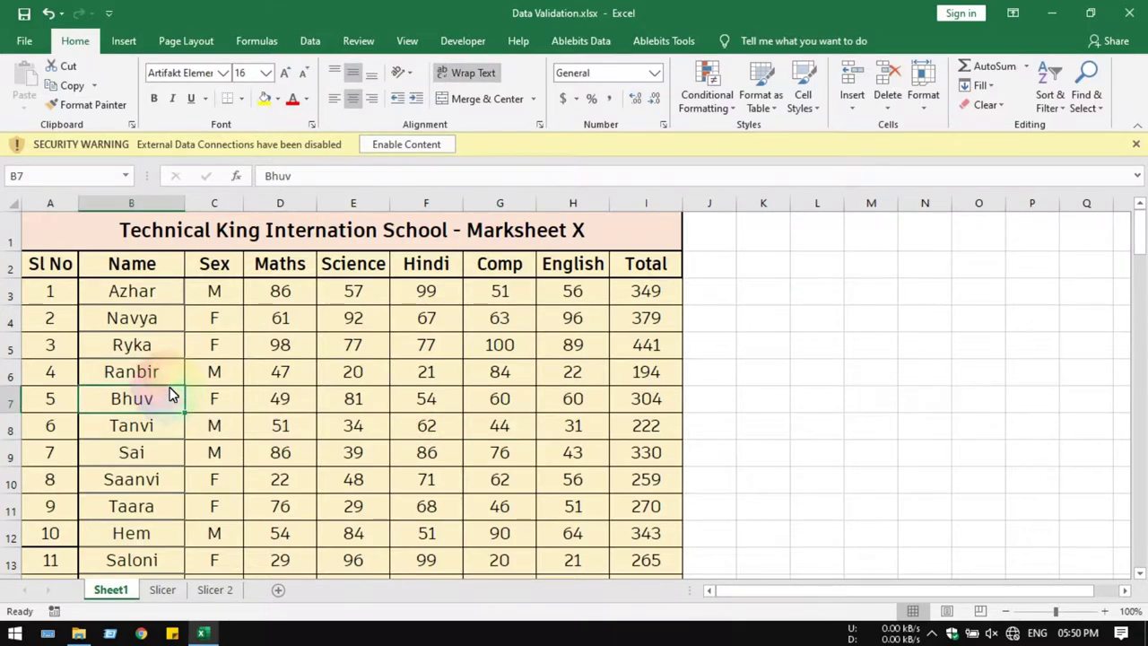
pyautogui.write('25')
pyautogui.press('Return')
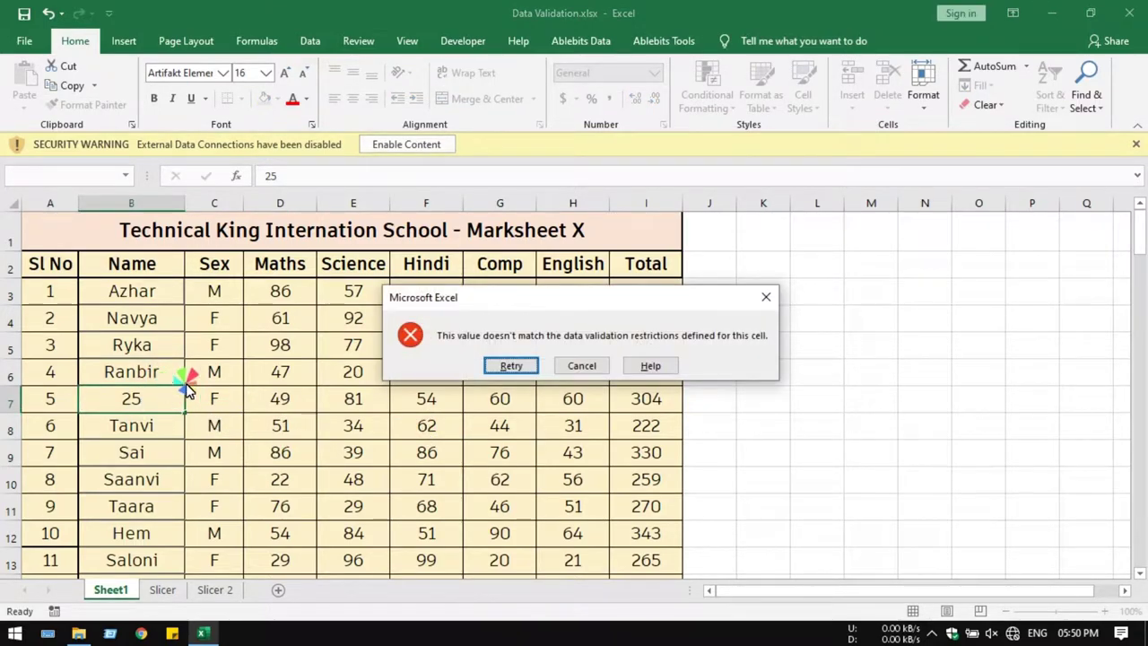
pyautogui.click(582, 365)
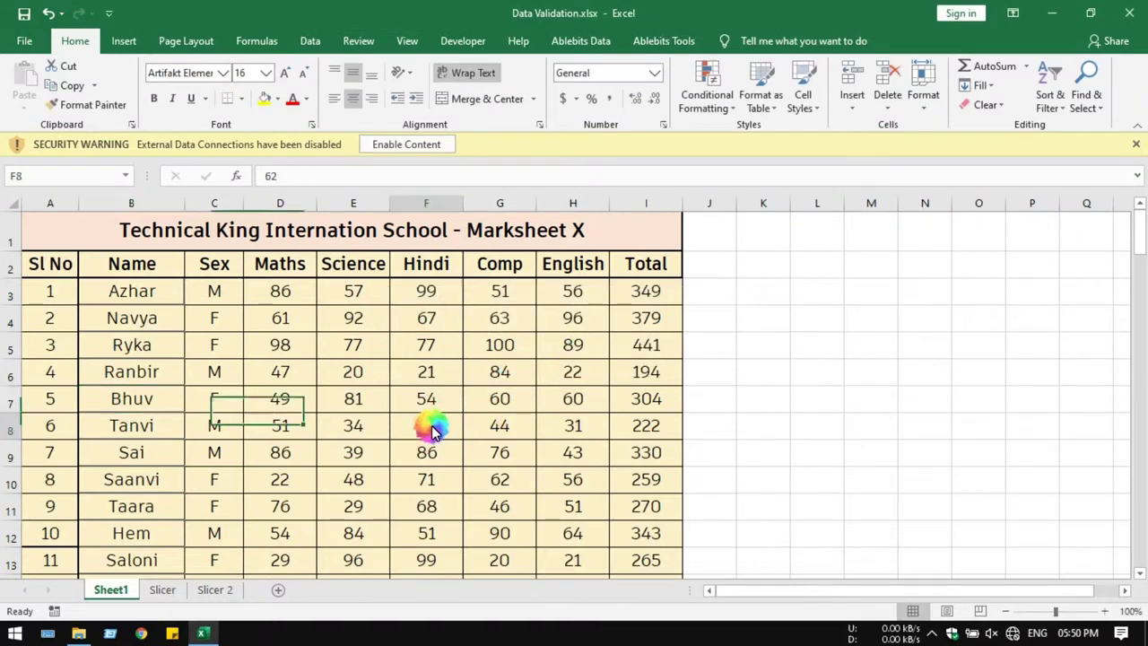
# Select F8, then choose Clear Validation Circles from the Data tab's Data Validation menu
pyautogui.click(429, 429)
pyautogui.click(430, 430)
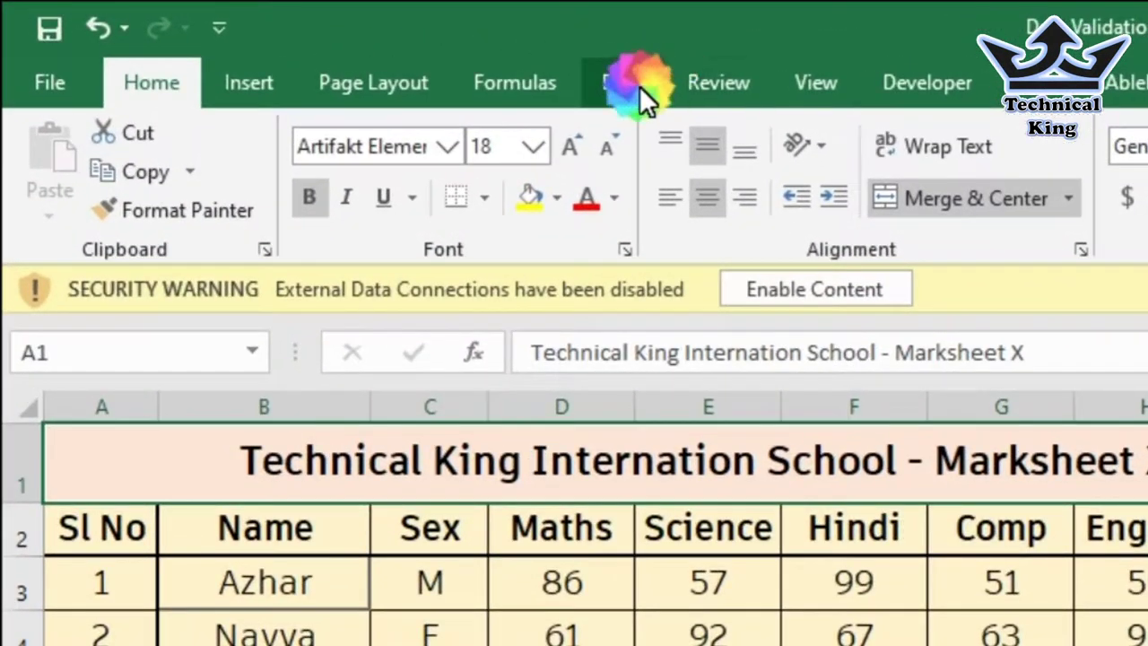
pyautogui.click(640, 86)
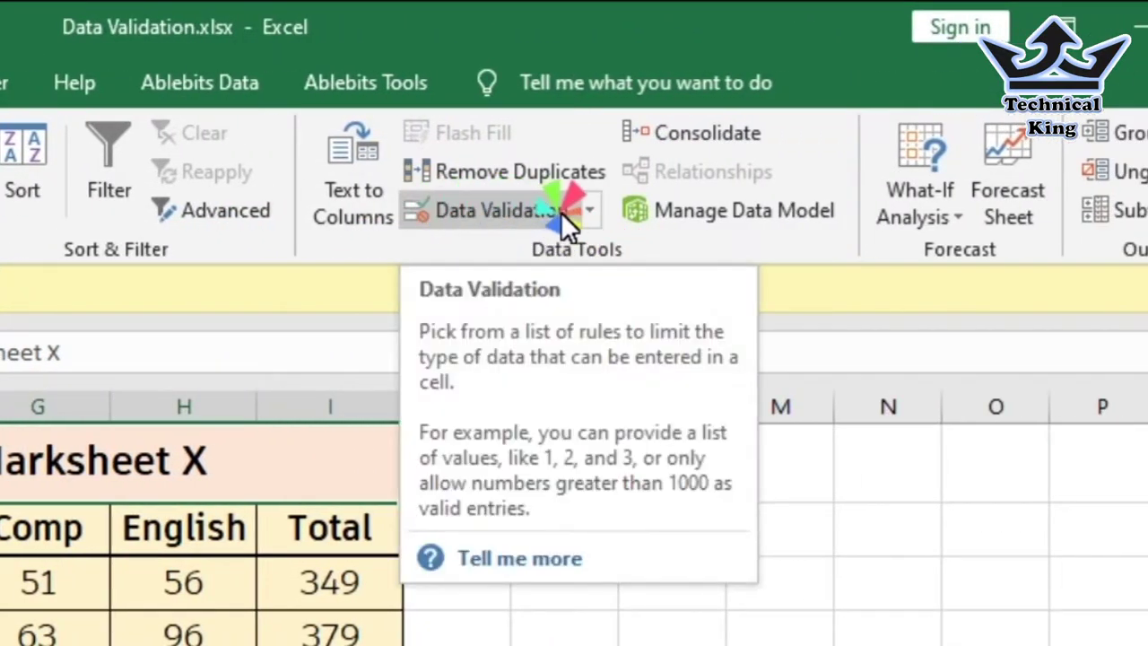
pyautogui.click(591, 211)
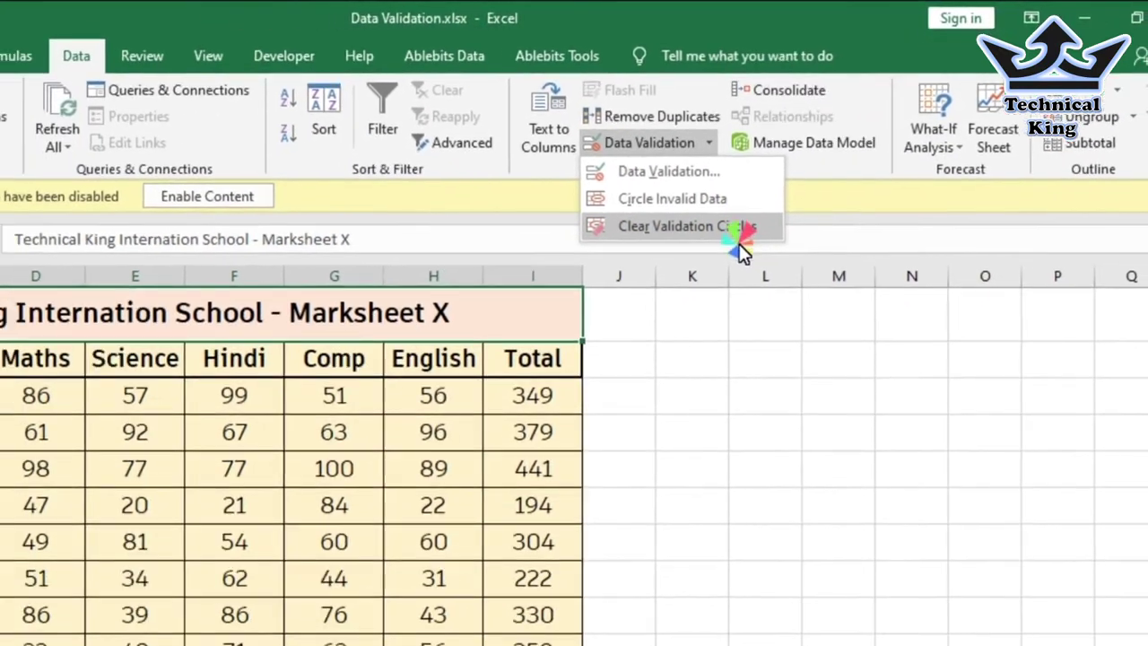
pyautogui.click(739, 233)
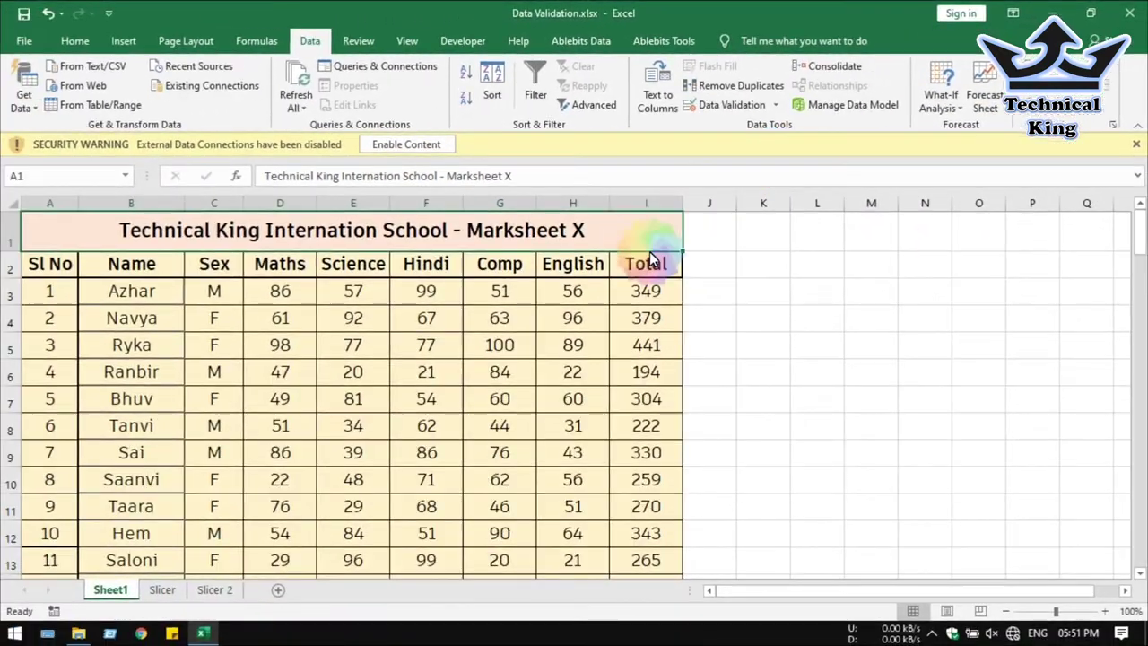
pyautogui.click(169, 296)
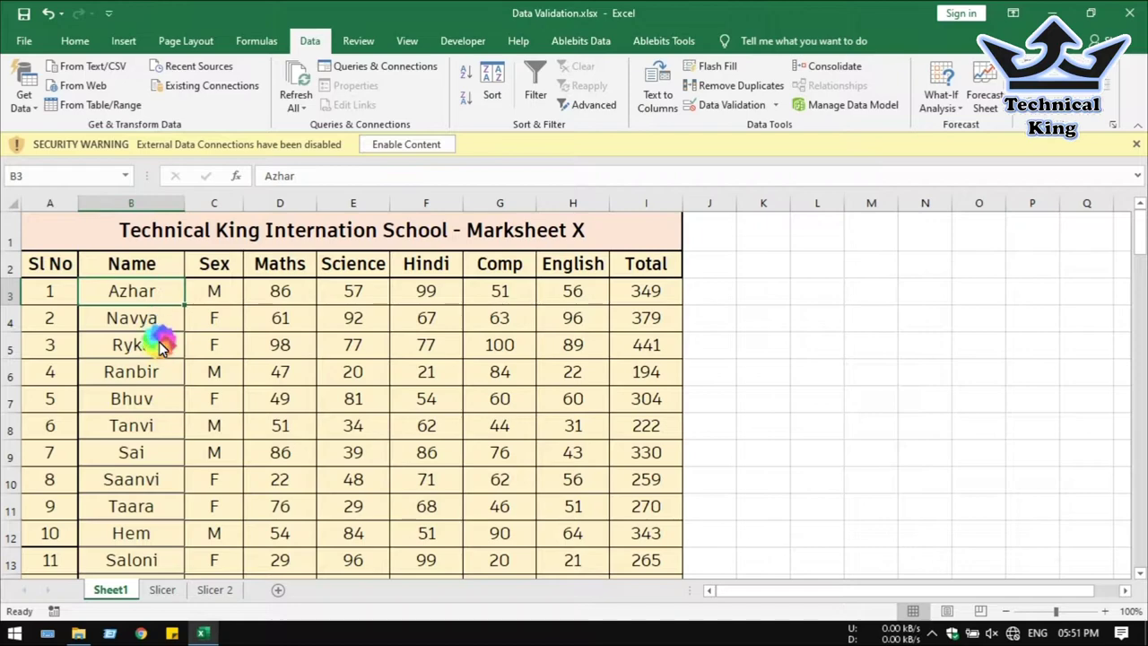
pyautogui.click(162, 345)
pyautogui.click(163, 296)
pyautogui.moveTo(161, 325); pyautogui.dragTo(154, 396)
pyautogui.click(156, 396)
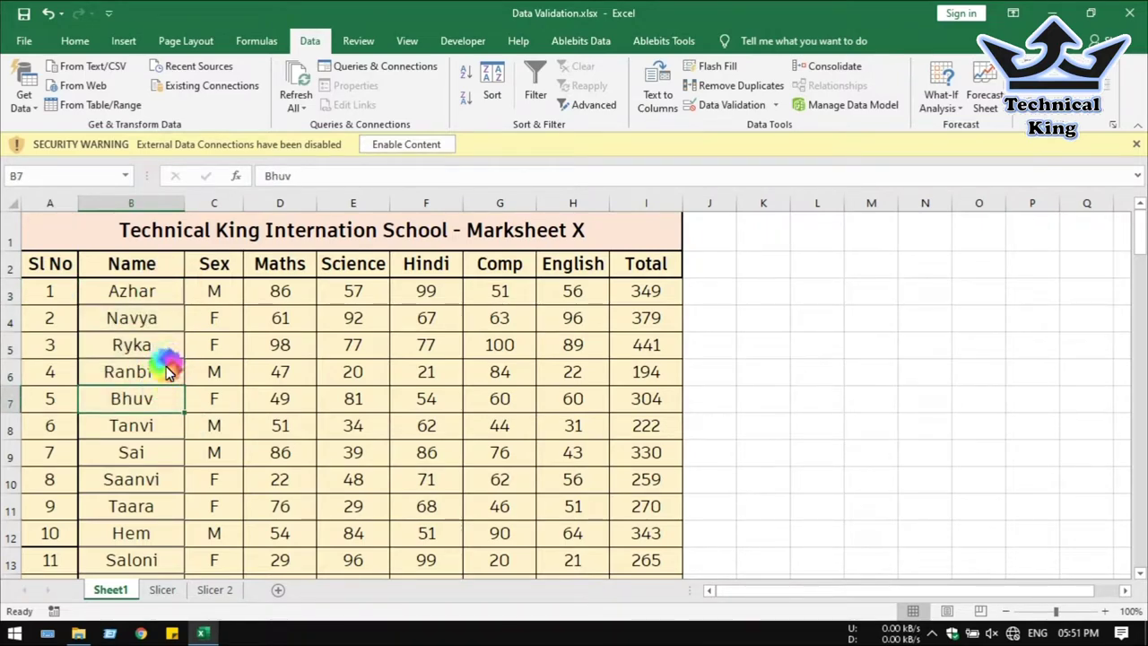
pyautogui.click(167, 341)
pyautogui.write('56')
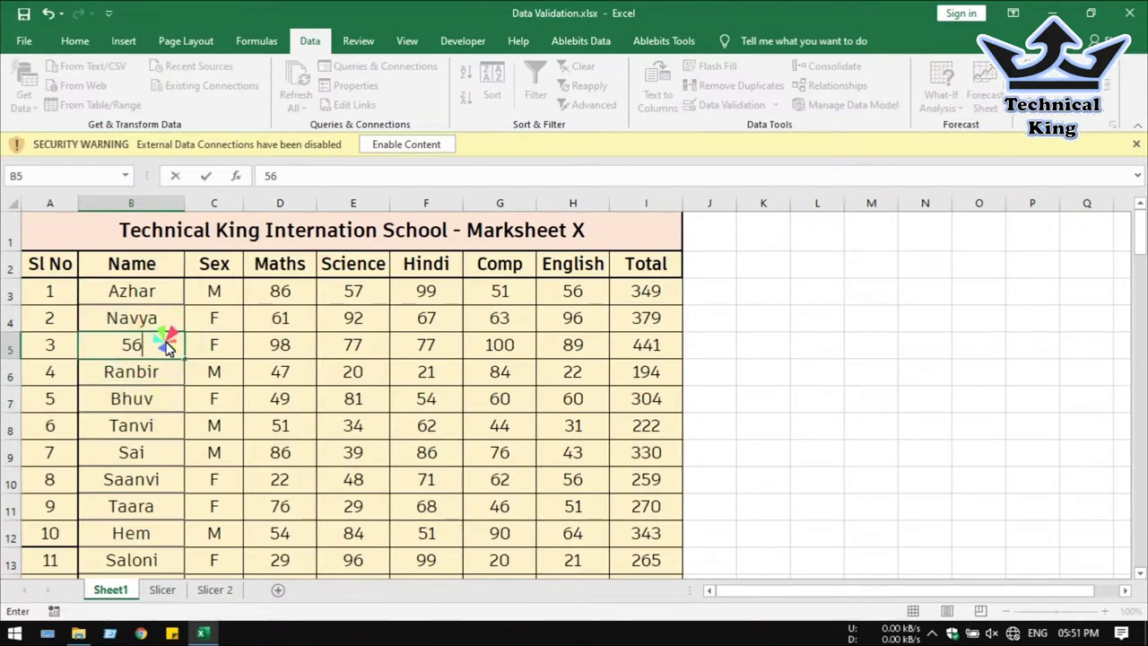
pyautogui.press('Return')
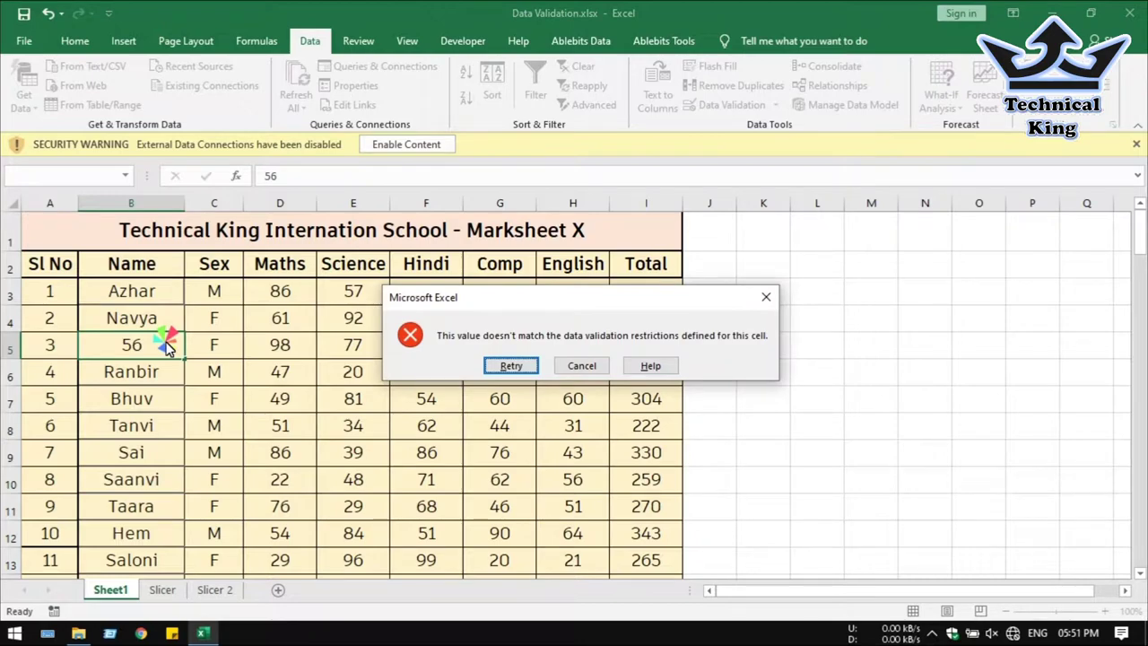
pyautogui.press('Escape')
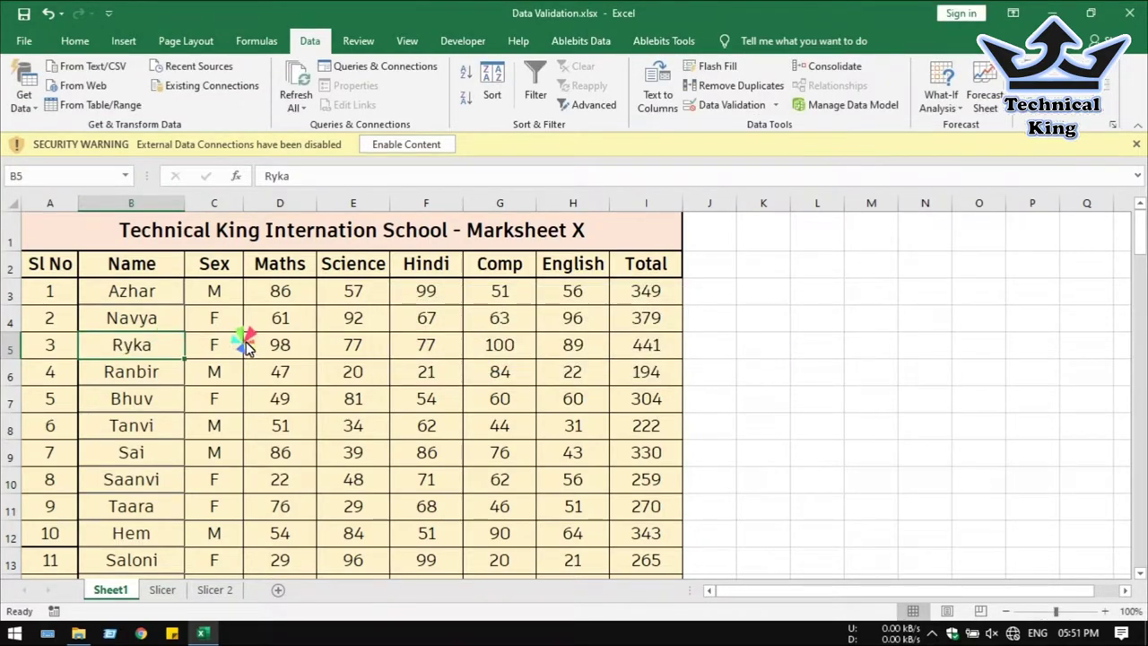
pyautogui.click(298, 325)
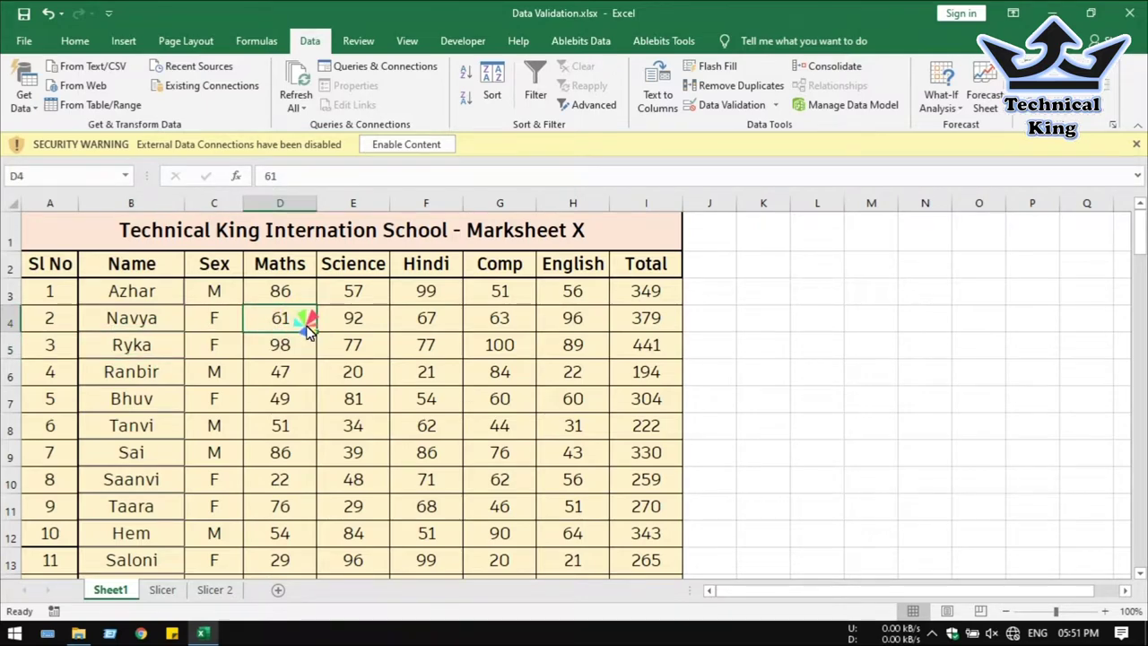
pyautogui.write('101')
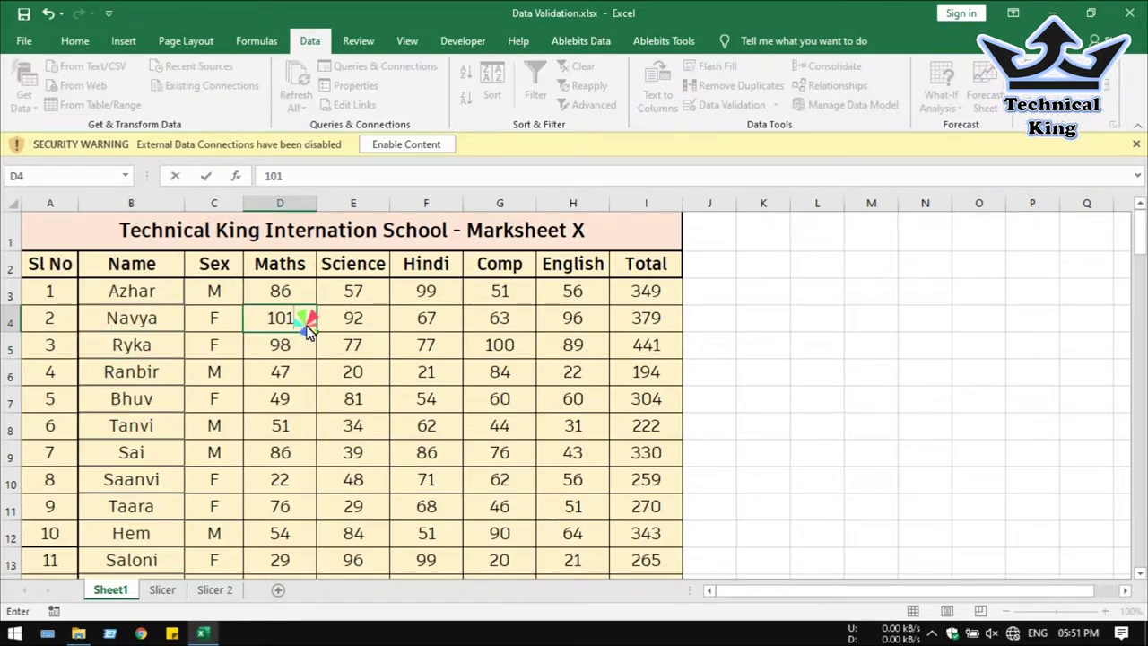
pyautogui.press('Return')
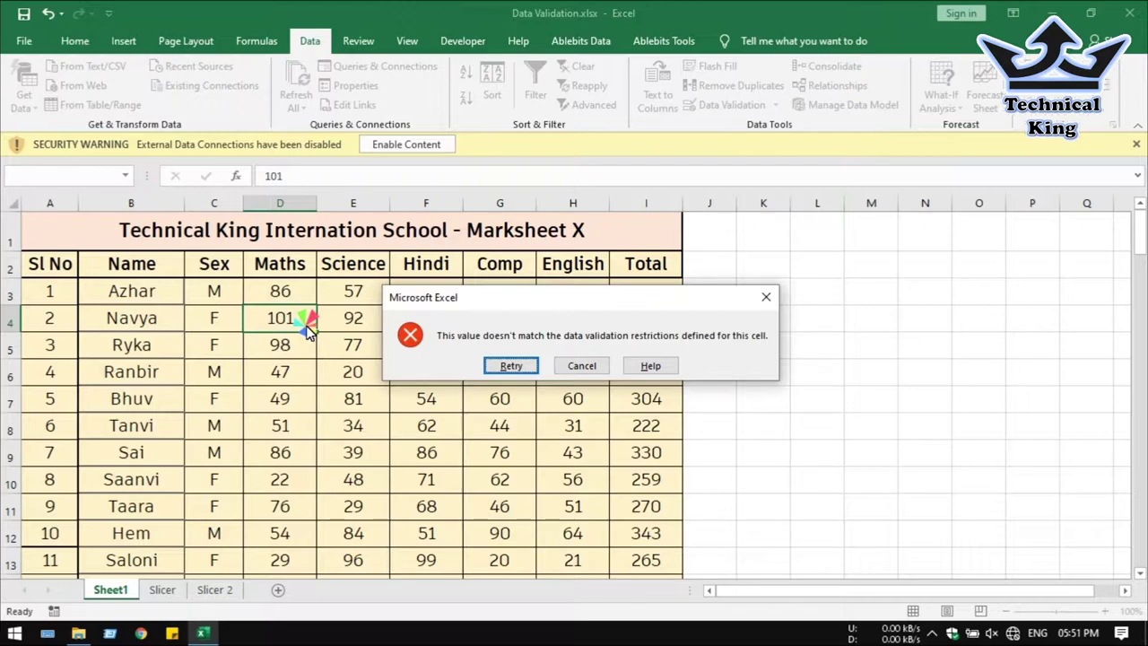
pyautogui.press('Escape')
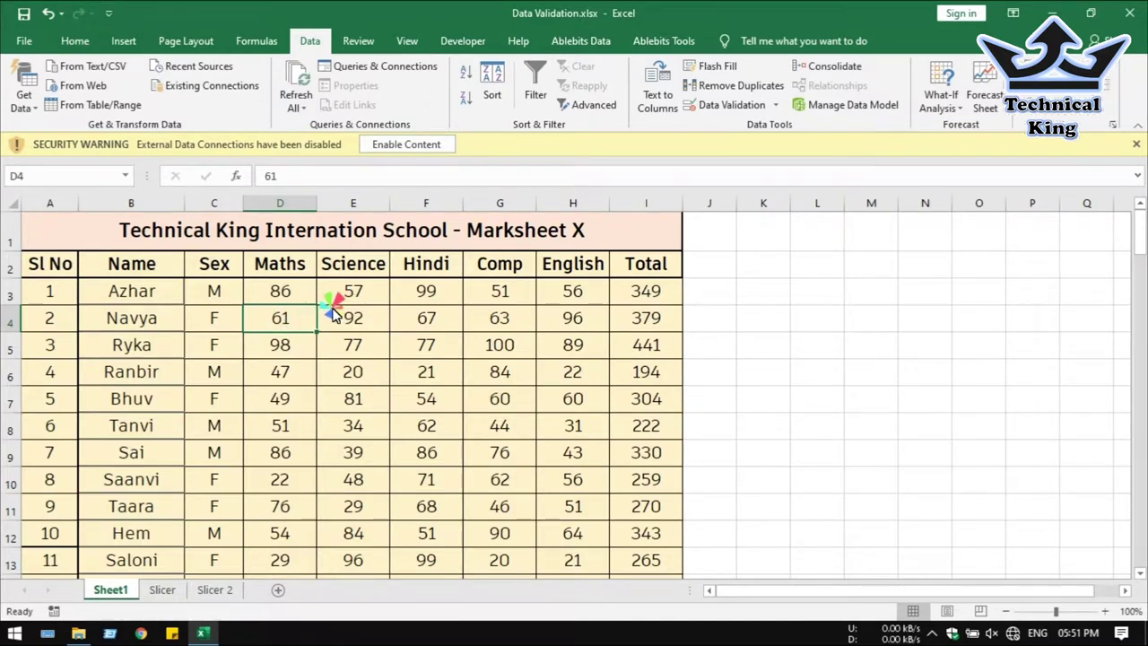
# Clear all data validation rules from the entire worksheet
pyautogui.click(14, 205)
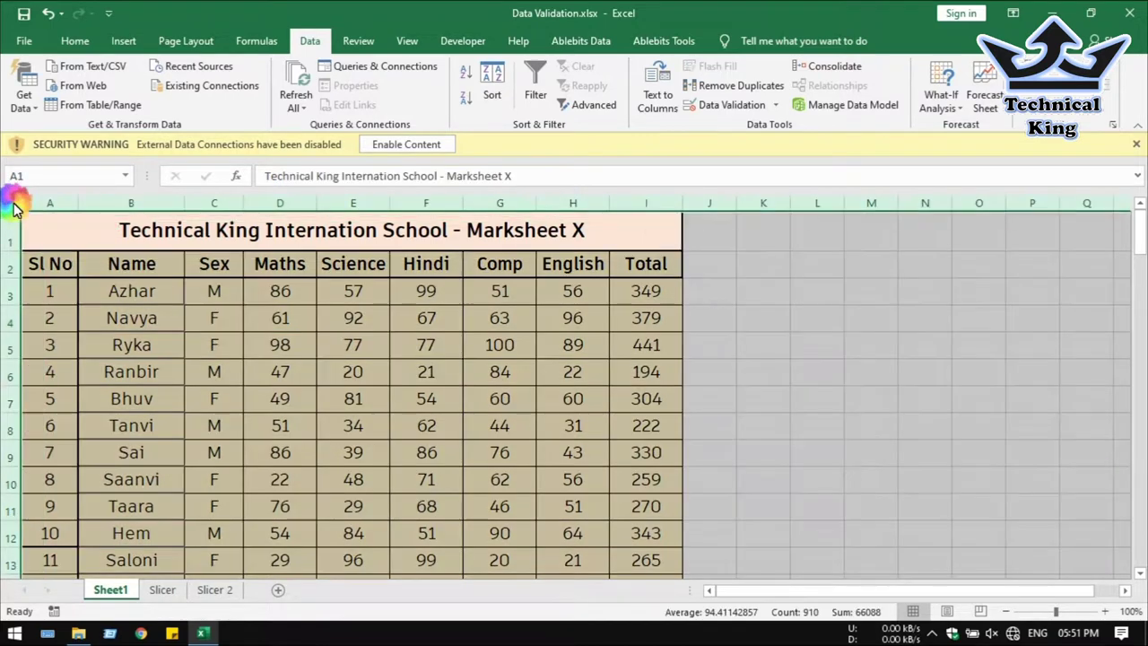
pyautogui.click(770, 107)
pyautogui.click(553, 369)
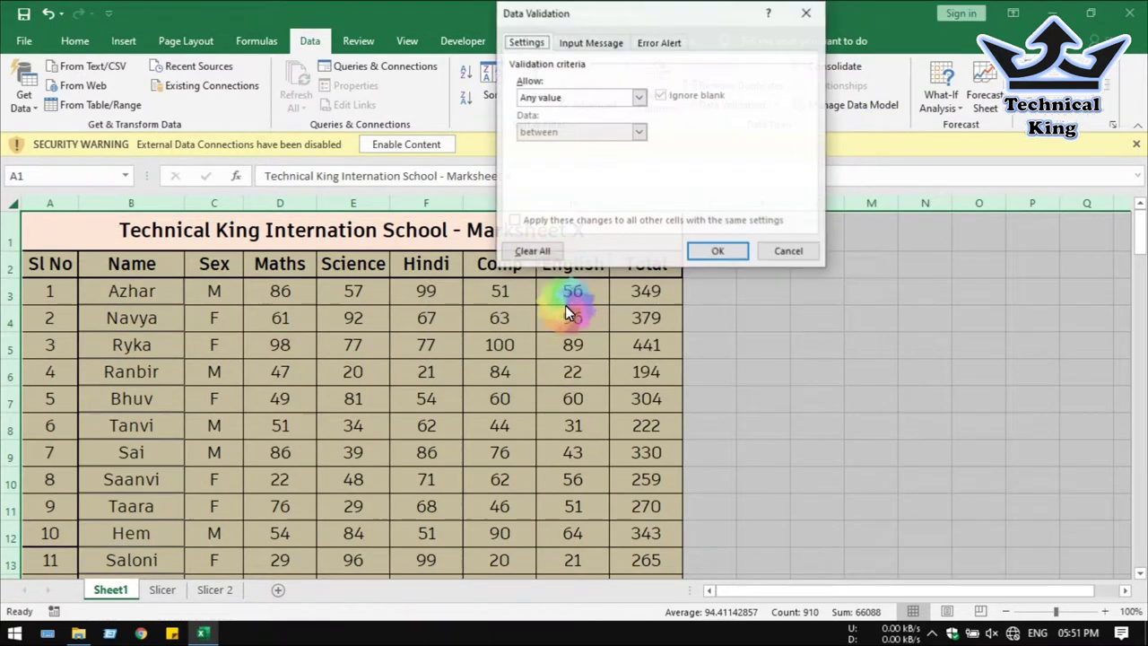
pyautogui.click(539, 251)
pyautogui.click(725, 256)
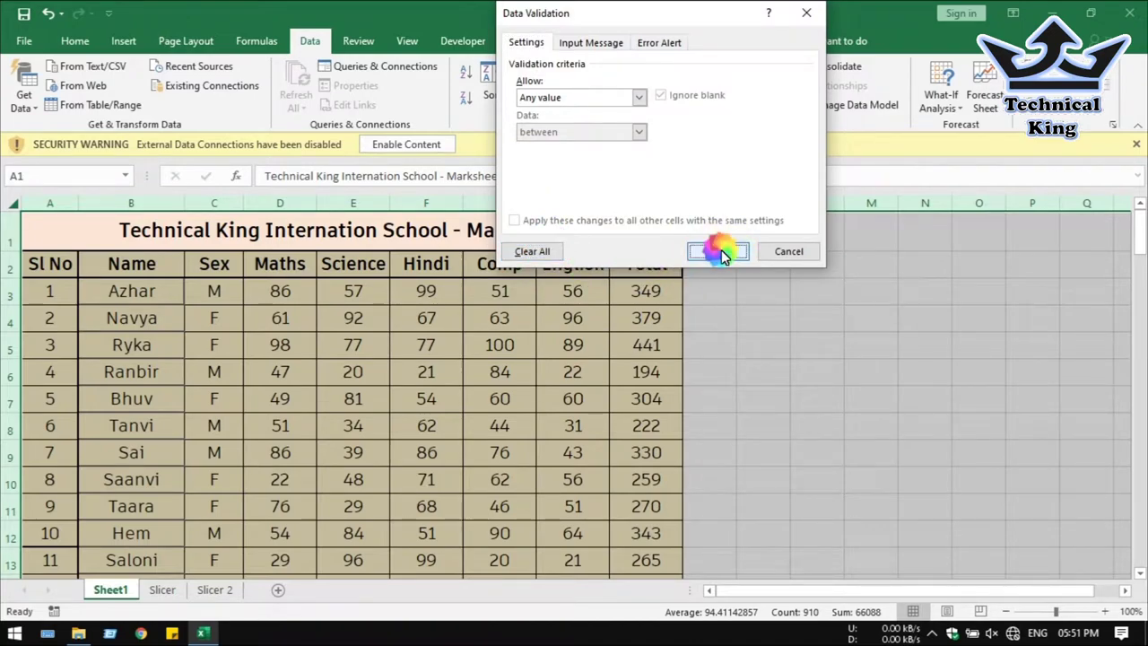
# Confirm 5 is now accepted in B3, then undo to restore the original name
pyautogui.click(133, 291)
pyautogui.write('5')
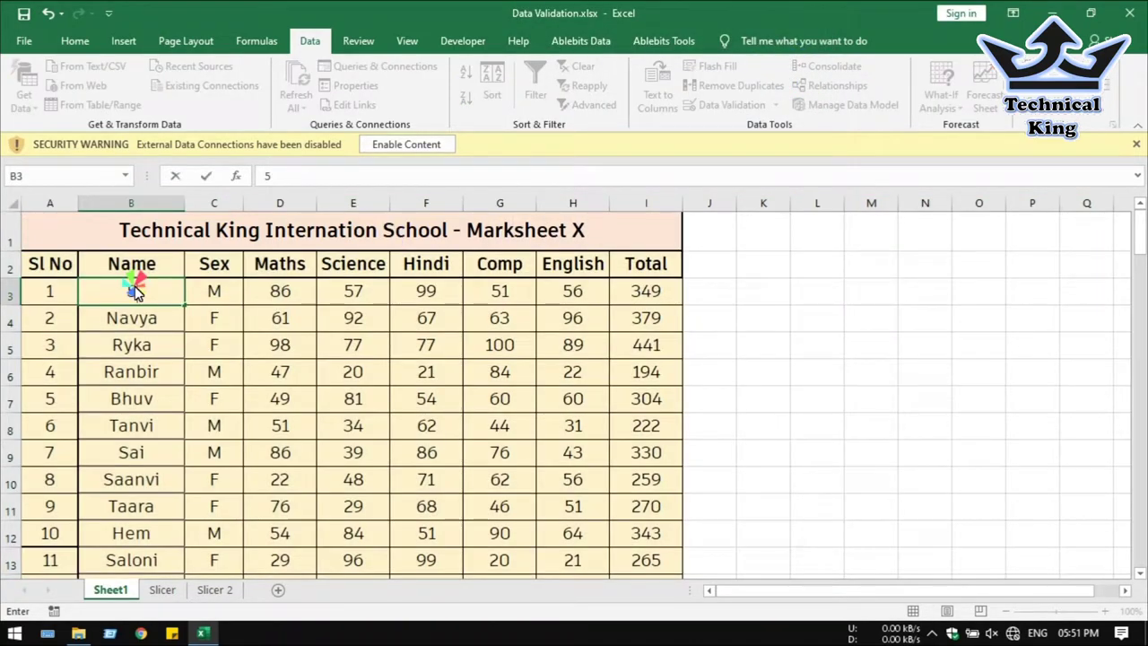
pyautogui.press('Return')
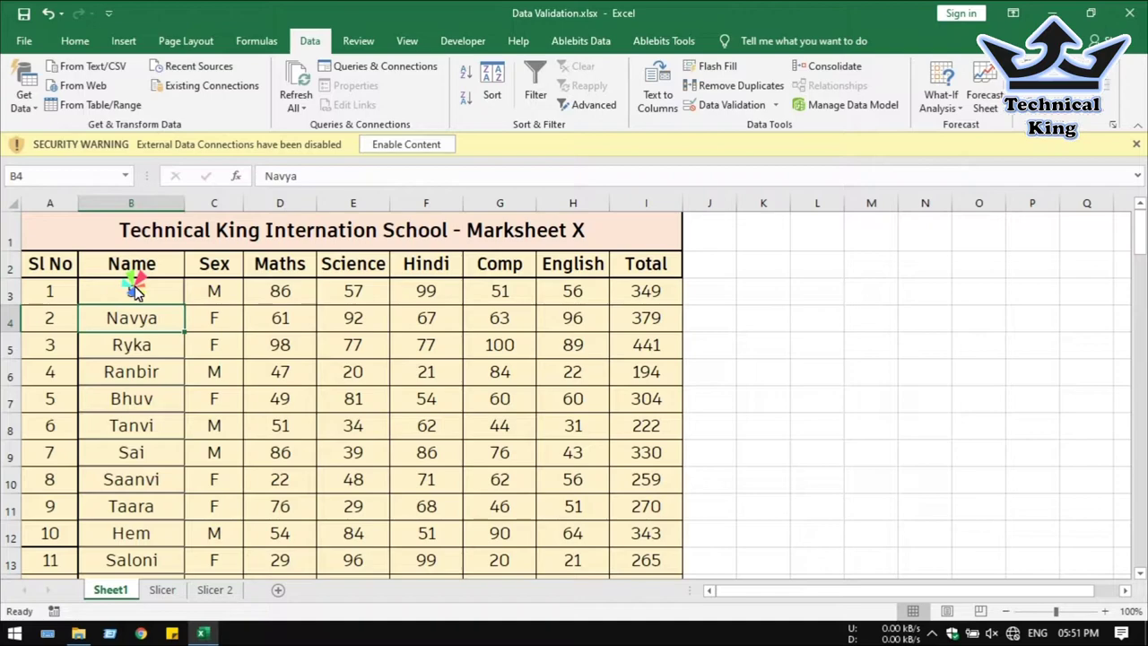
pyautogui.hotkey('ctrl', 'z')
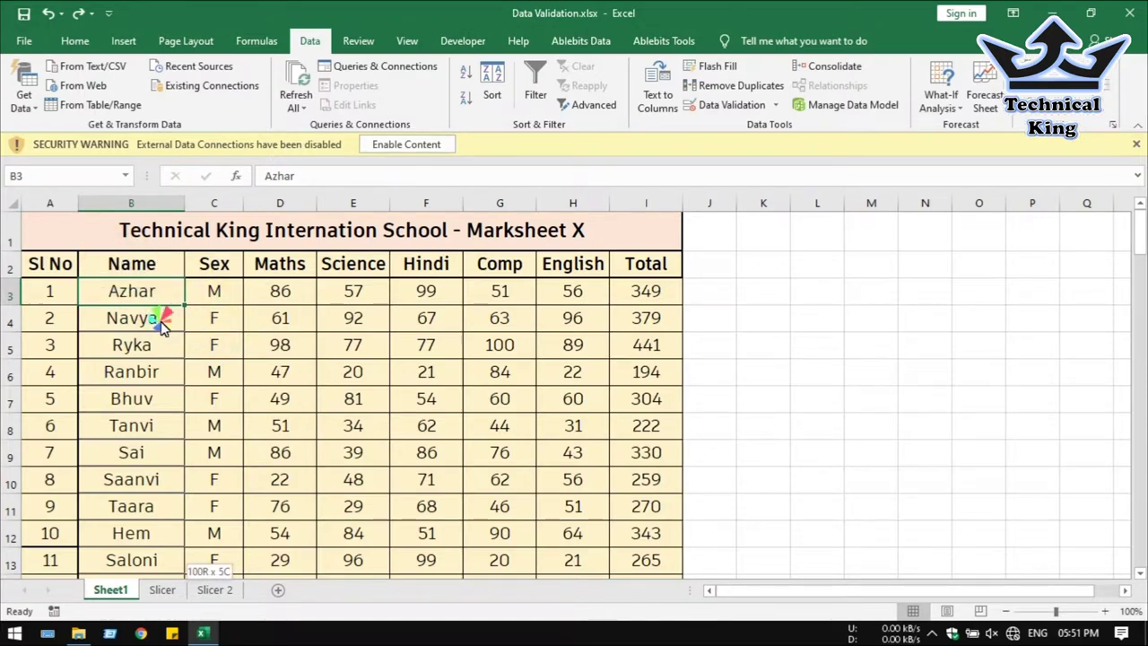
# Select the student name cells from B3 down to B102
pyautogui.hotkey('ctrl', 'shift', 'Down')
pyautogui.scroll(9, 128, 473)
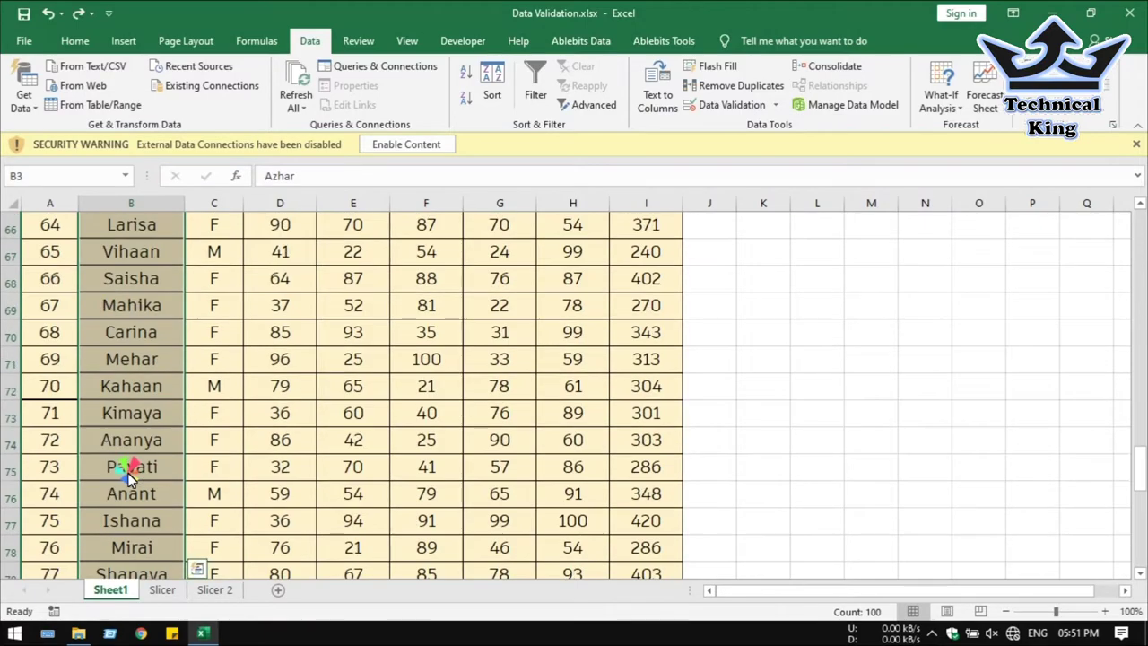
pyautogui.scroll(6, 127, 473)
pyautogui.scroll(9, 127, 473)
pyautogui.scroll(6, 127, 473)
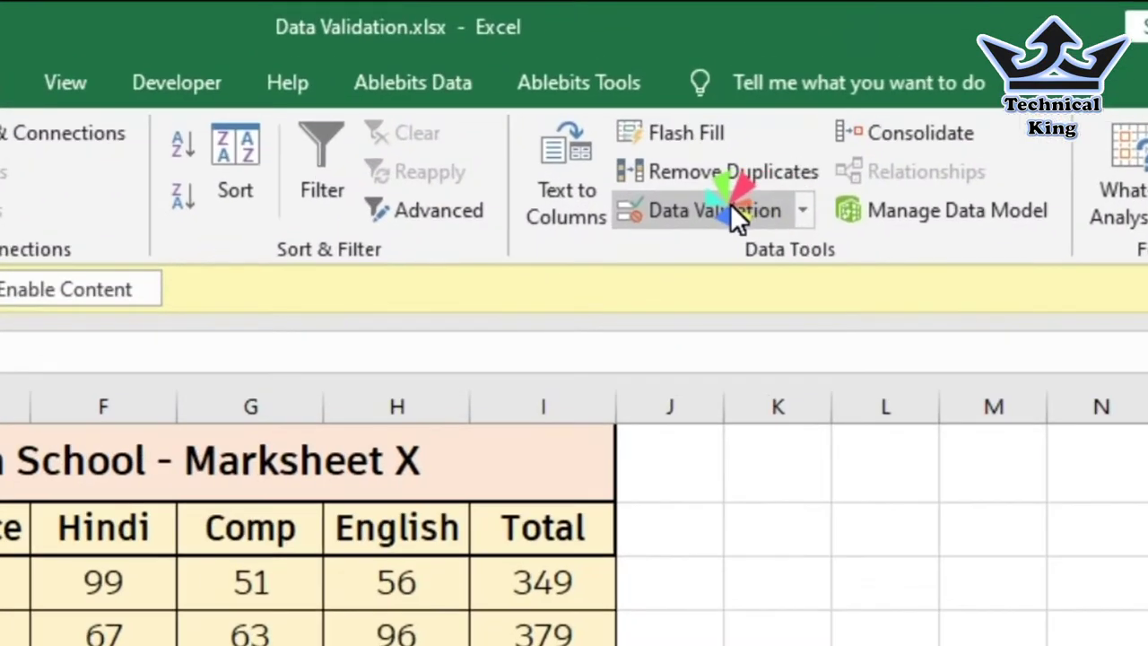
# Set the names' validation to Text length greater than 2
pyautogui.click(739, 105)
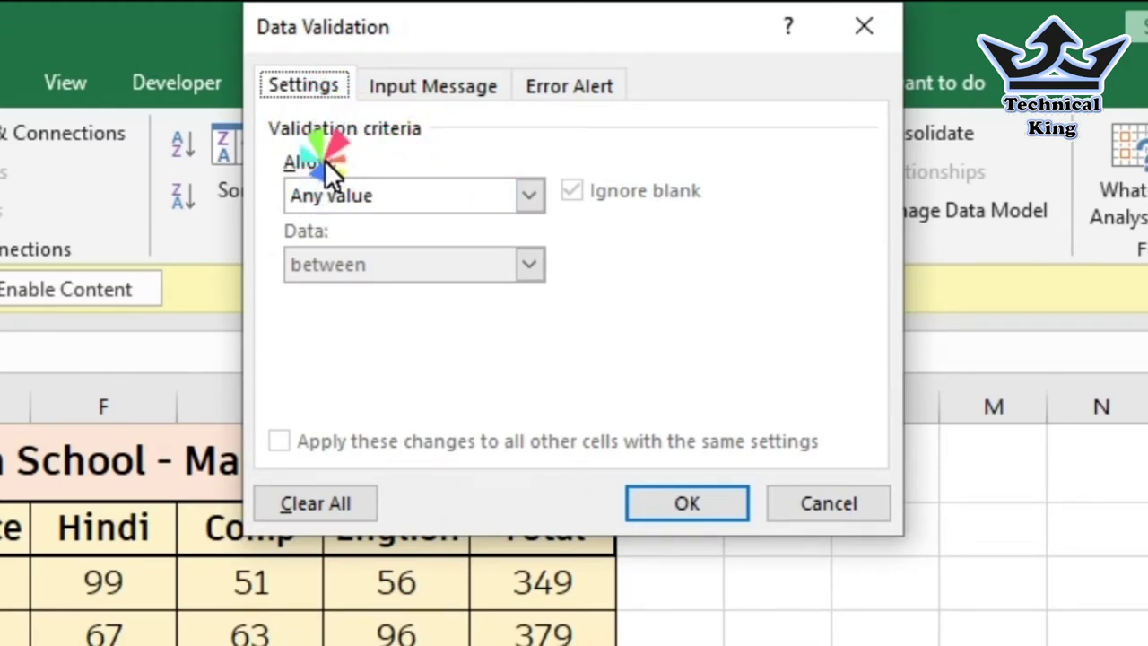
pyautogui.click(520, 198)
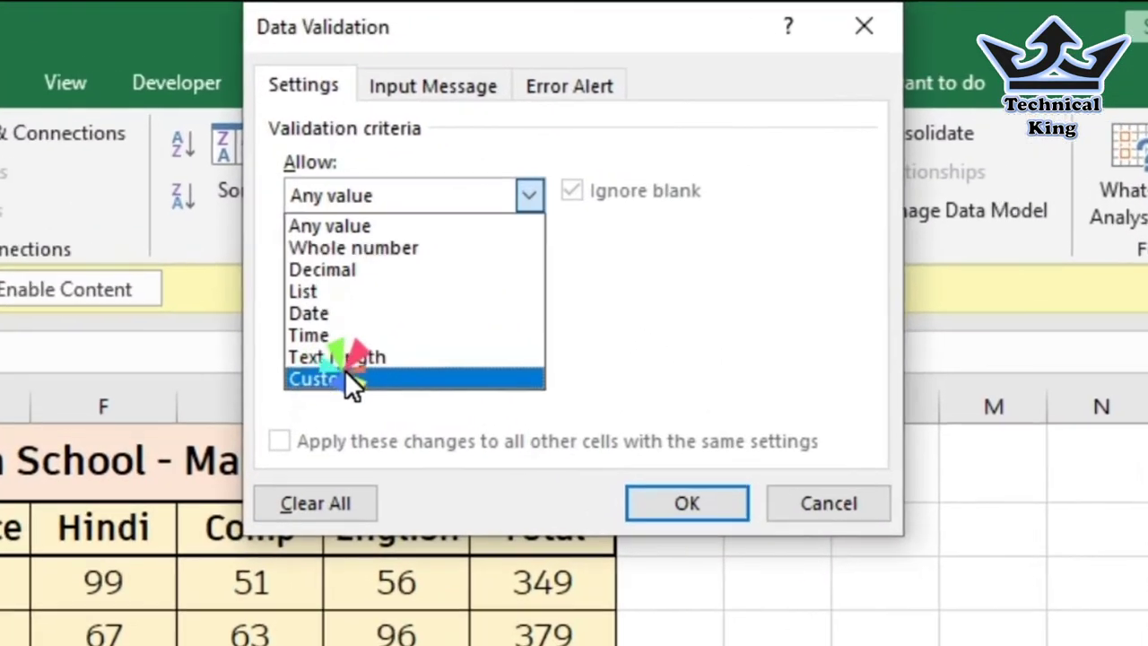
pyautogui.click(369, 357)
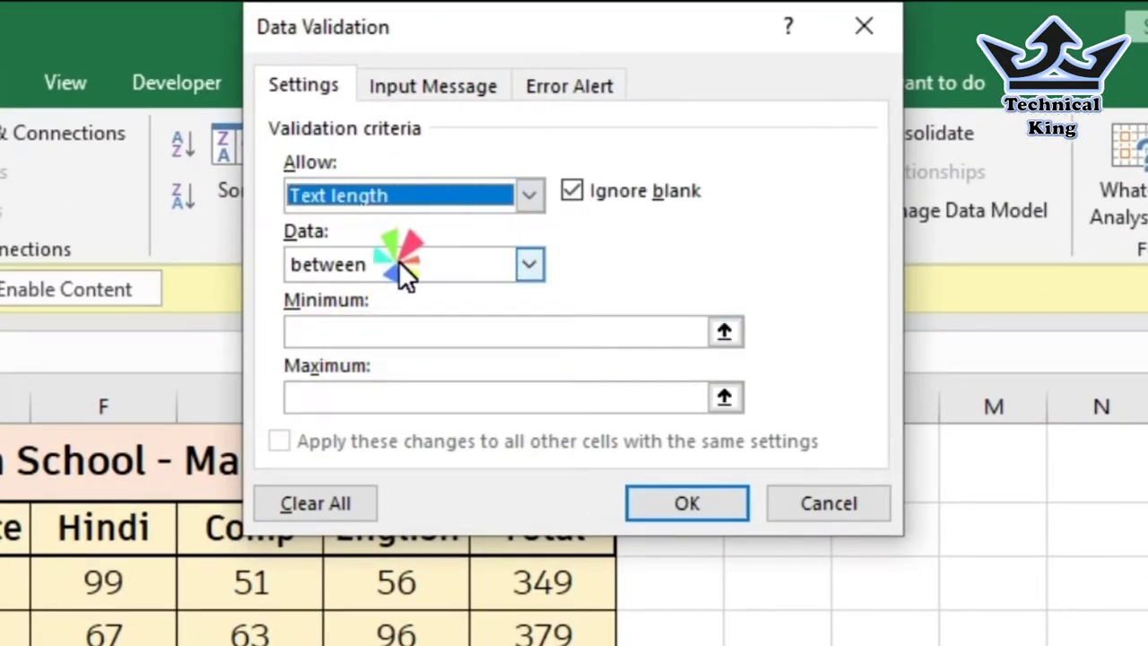
pyautogui.click(508, 258)
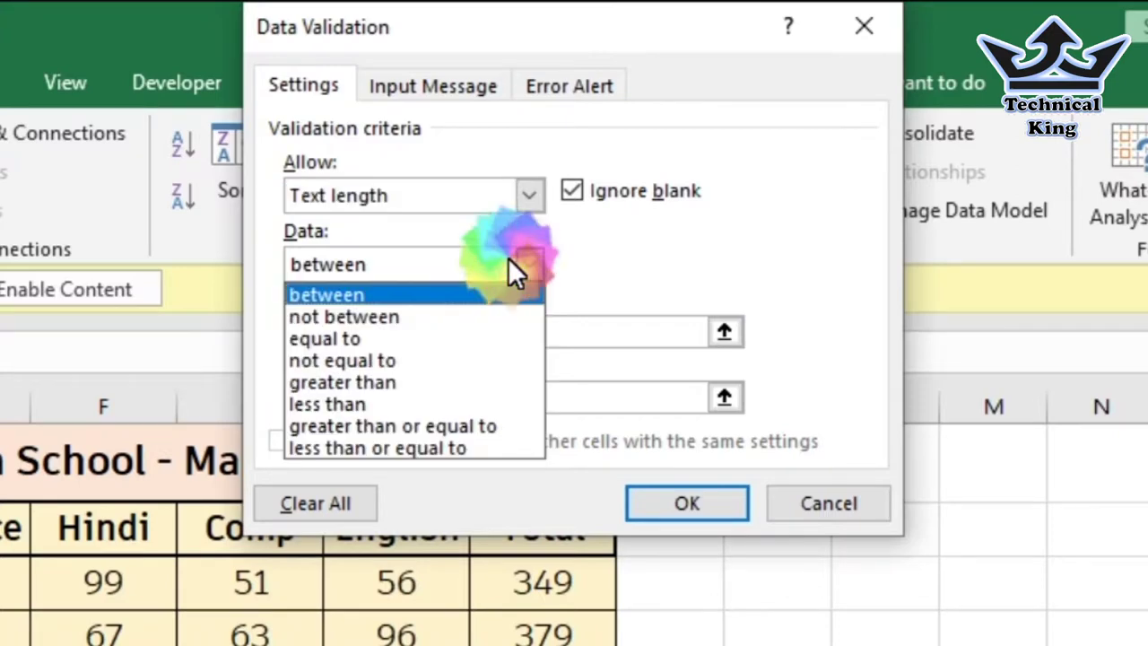
pyautogui.click(409, 385)
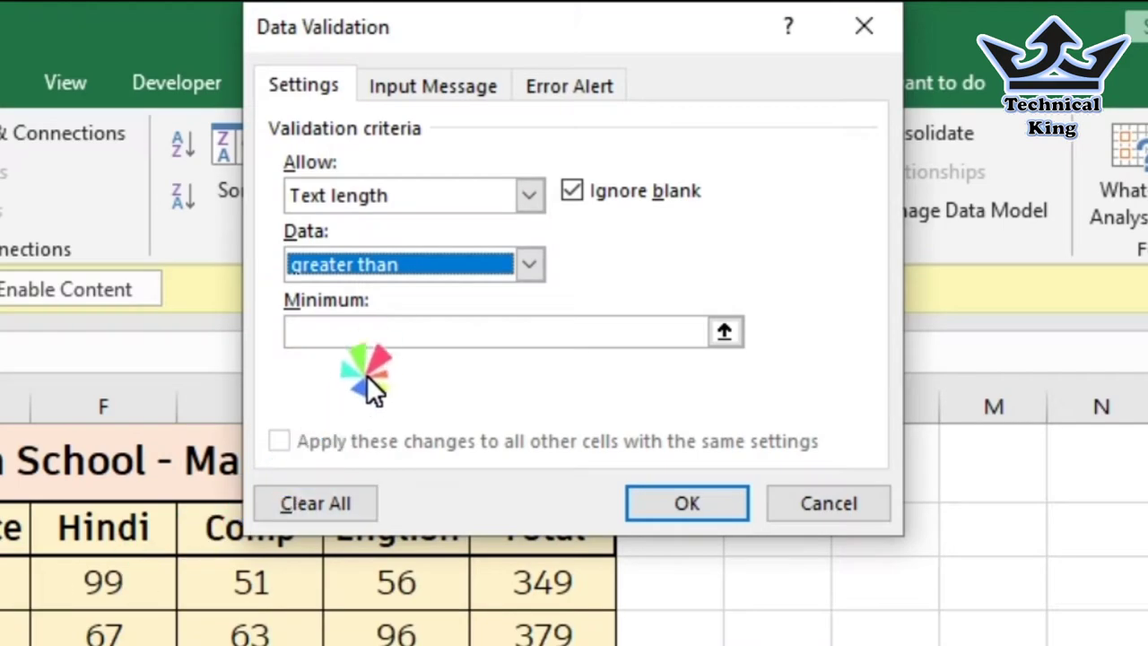
pyautogui.click(383, 334)
pyautogui.click(383, 335)
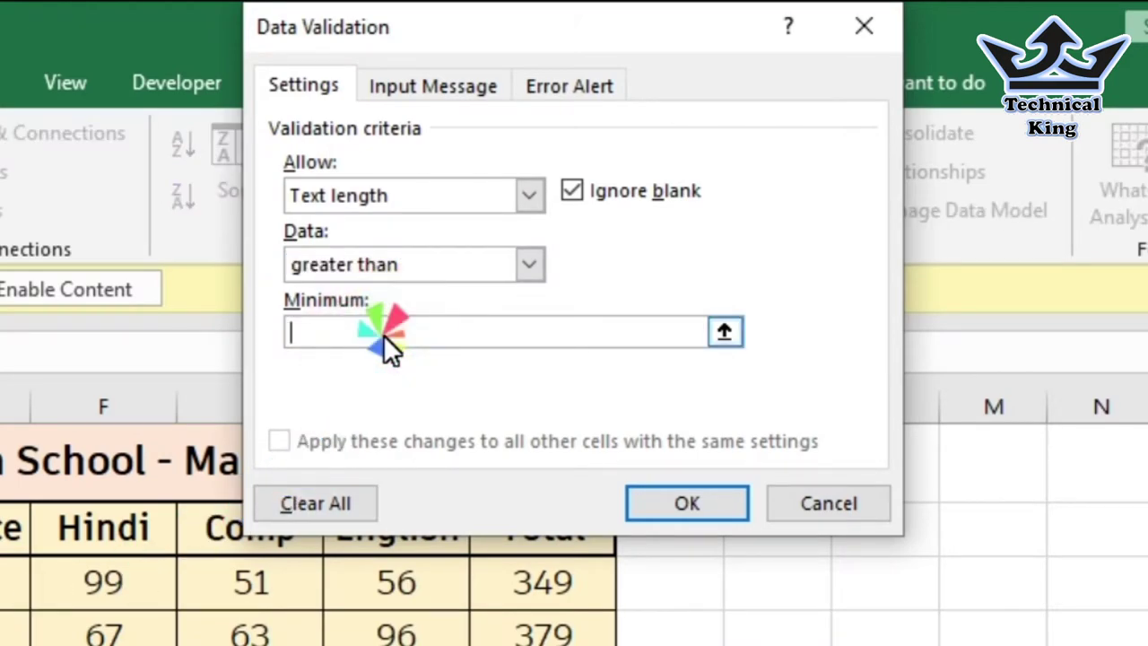
pyautogui.write('2')
pyautogui.click(665, 490)
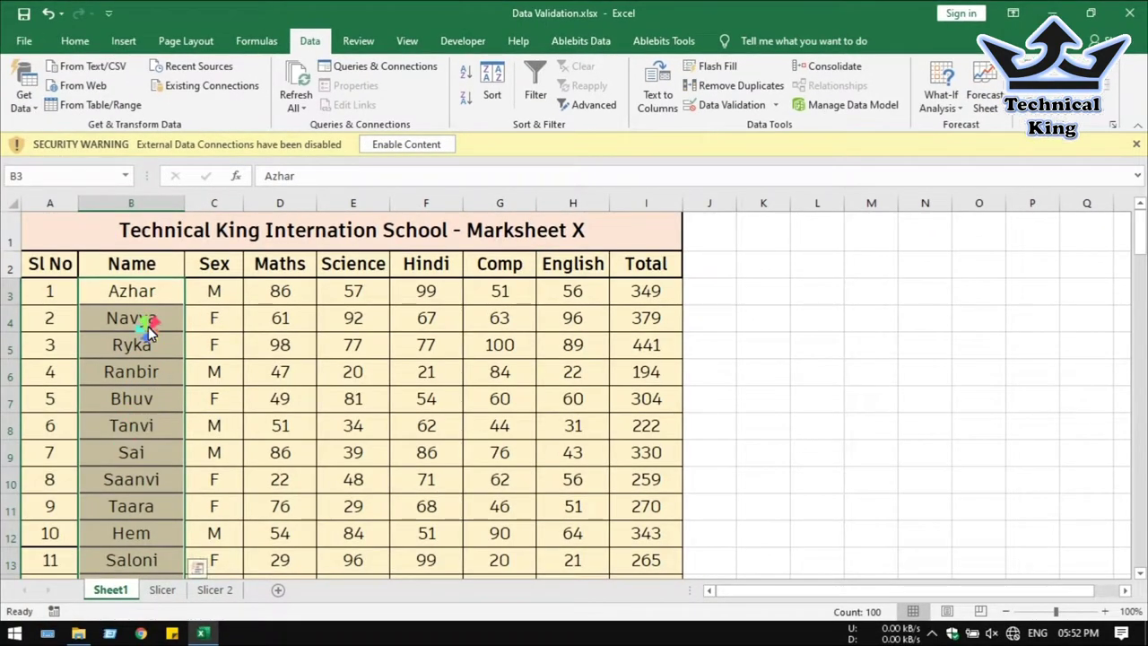
pyautogui.click(136, 372)
pyautogui.write('5')
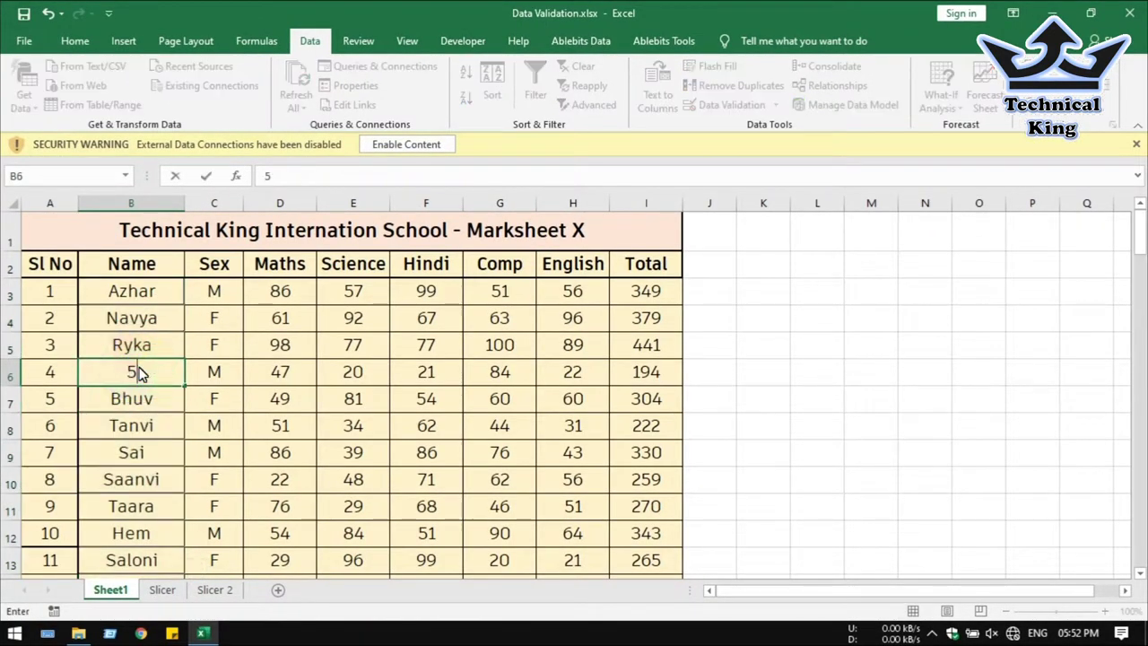
pyautogui.write('6')
pyautogui.press('Return')
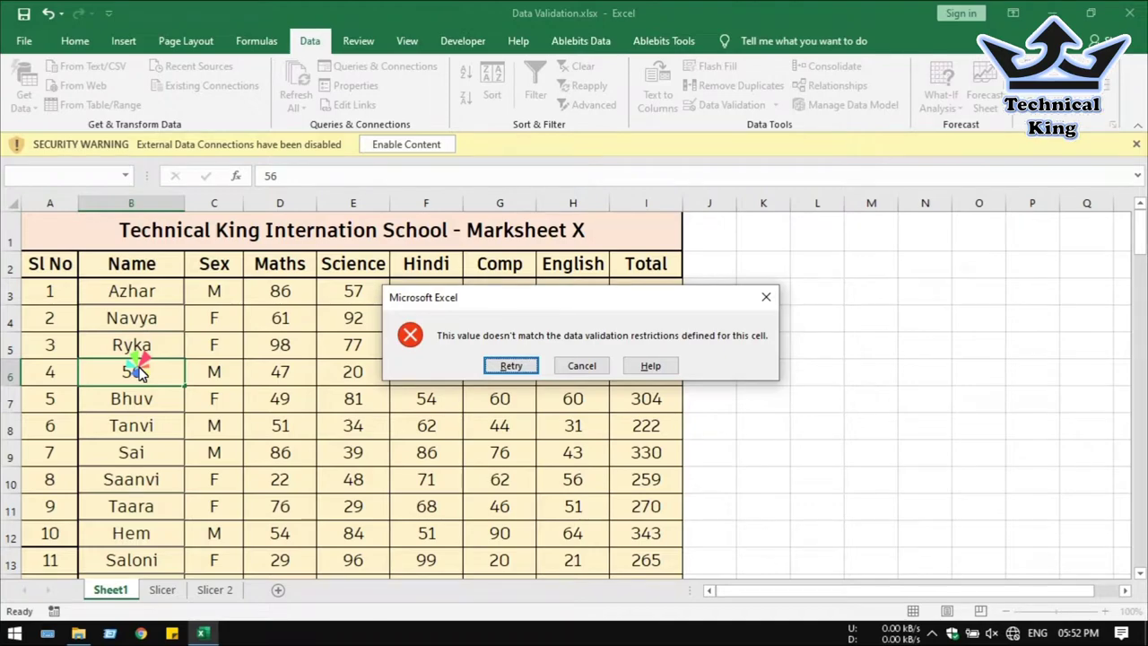
pyautogui.press('Escape')
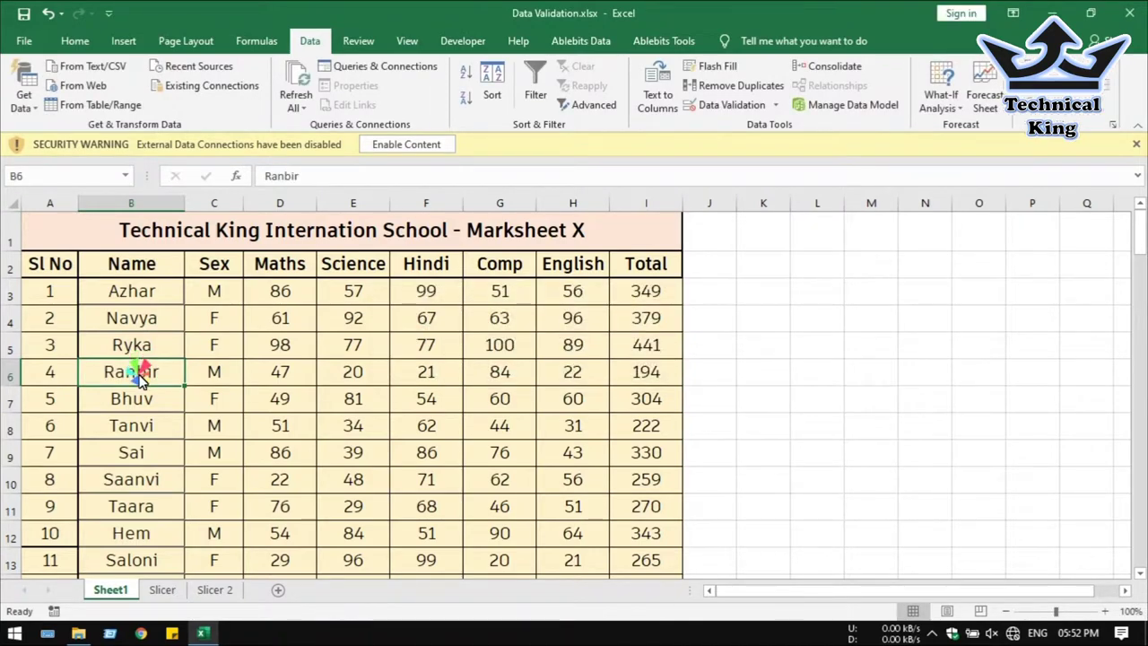
pyautogui.write('a')
pyautogui.press('Return')
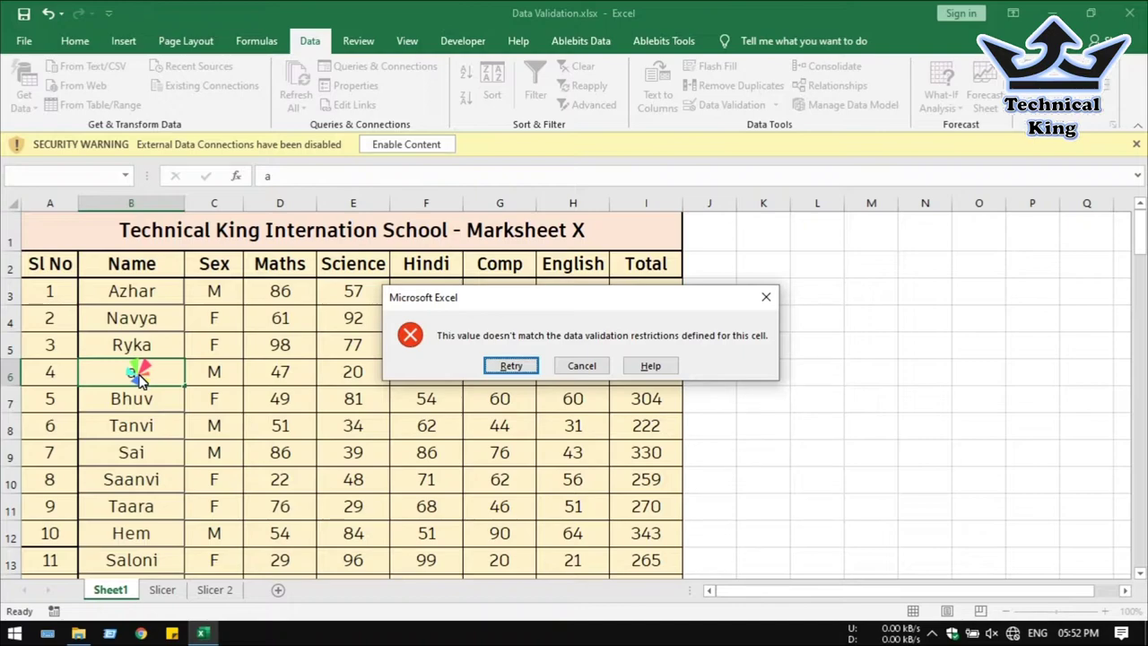
pyautogui.press('Tab')
pyautogui.press('Return')
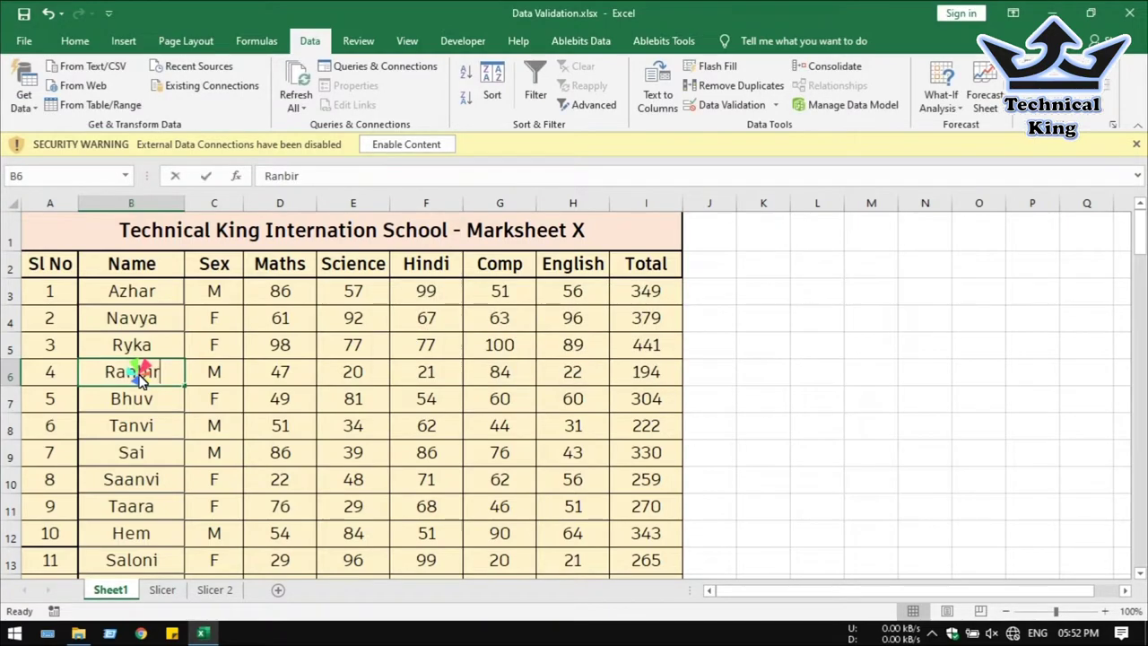
pyautogui.write('fghdfh')
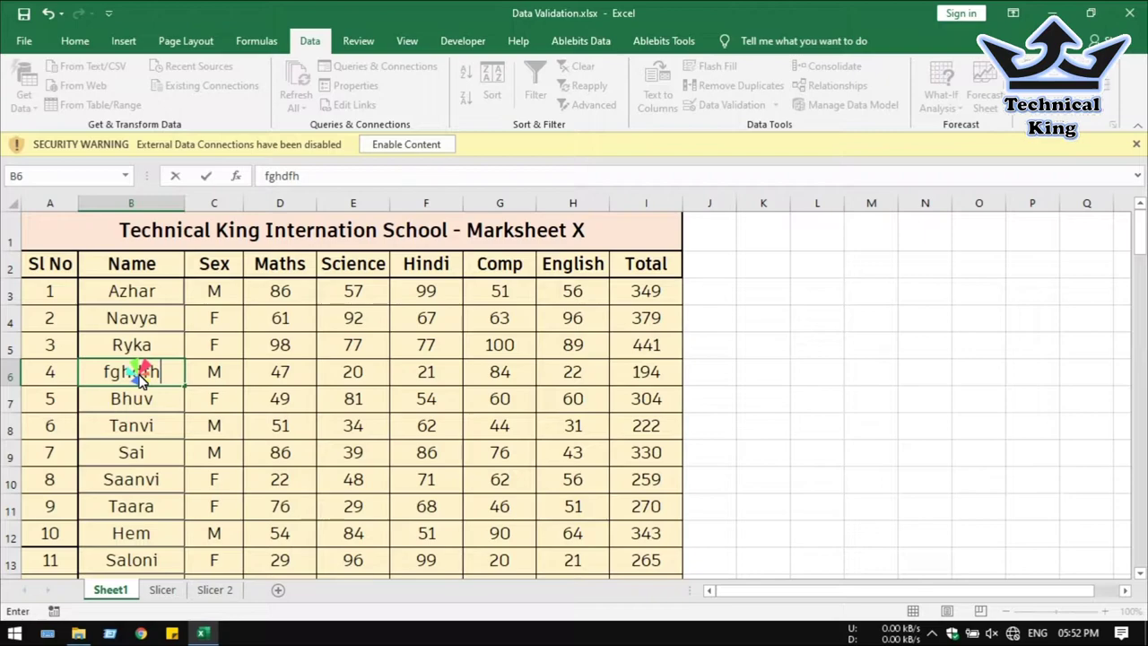
pyautogui.press('Return')
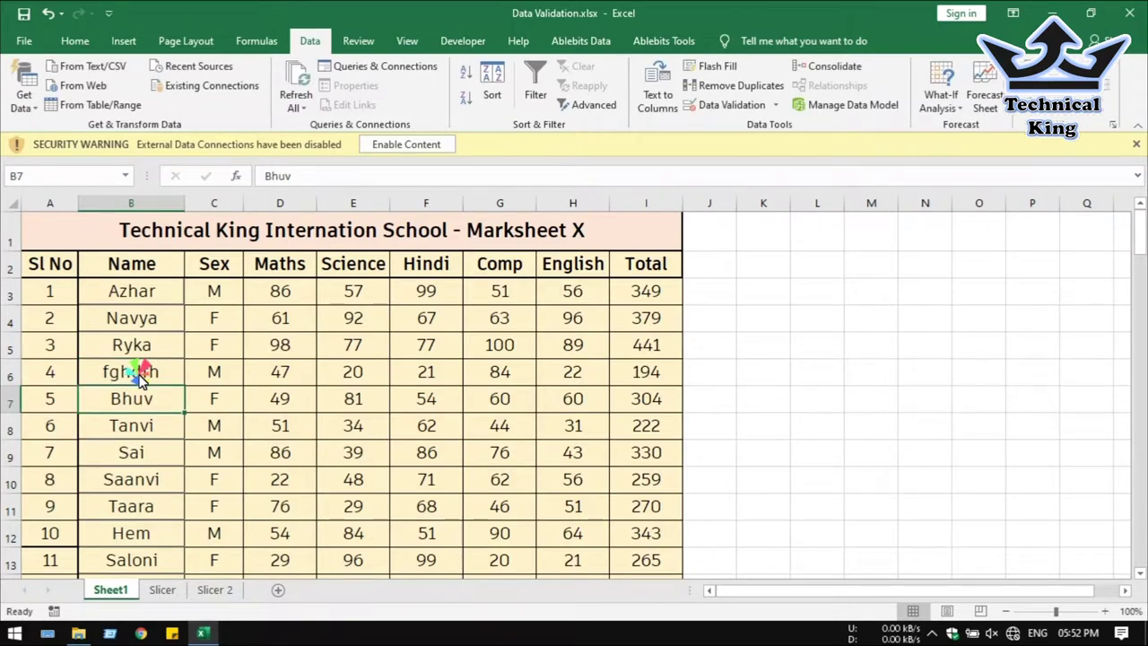
pyautogui.hotkey('ctrl', 'z')
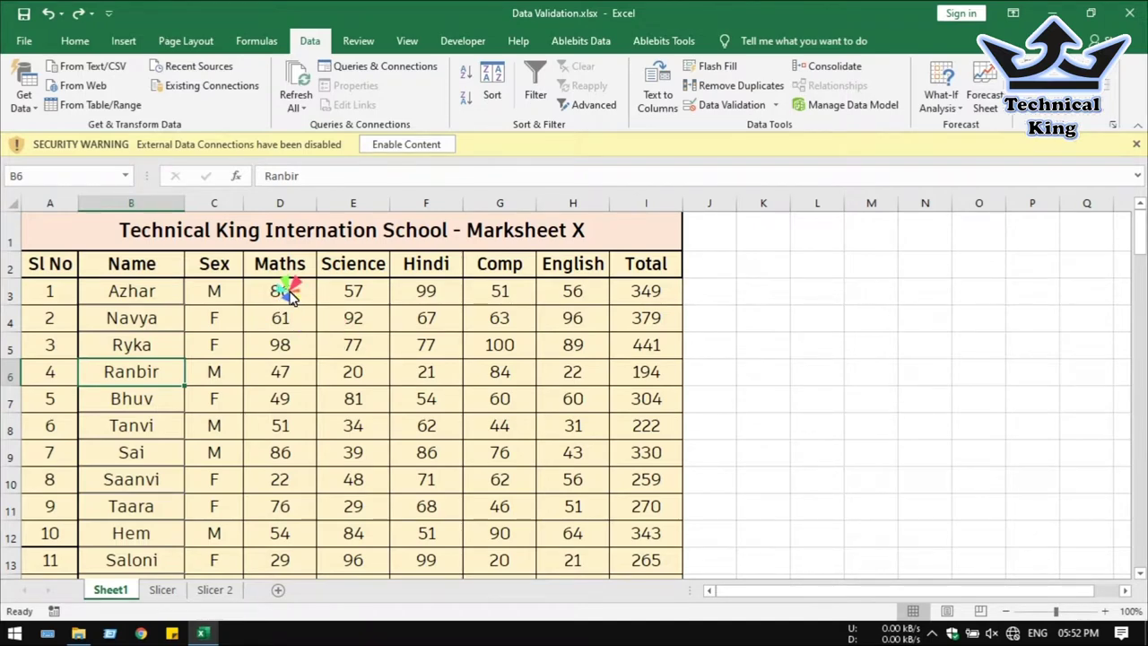
# Select the subject marks range D3:H102
pyautogui.moveTo(287, 295); pyautogui.dragTo(563, 301)
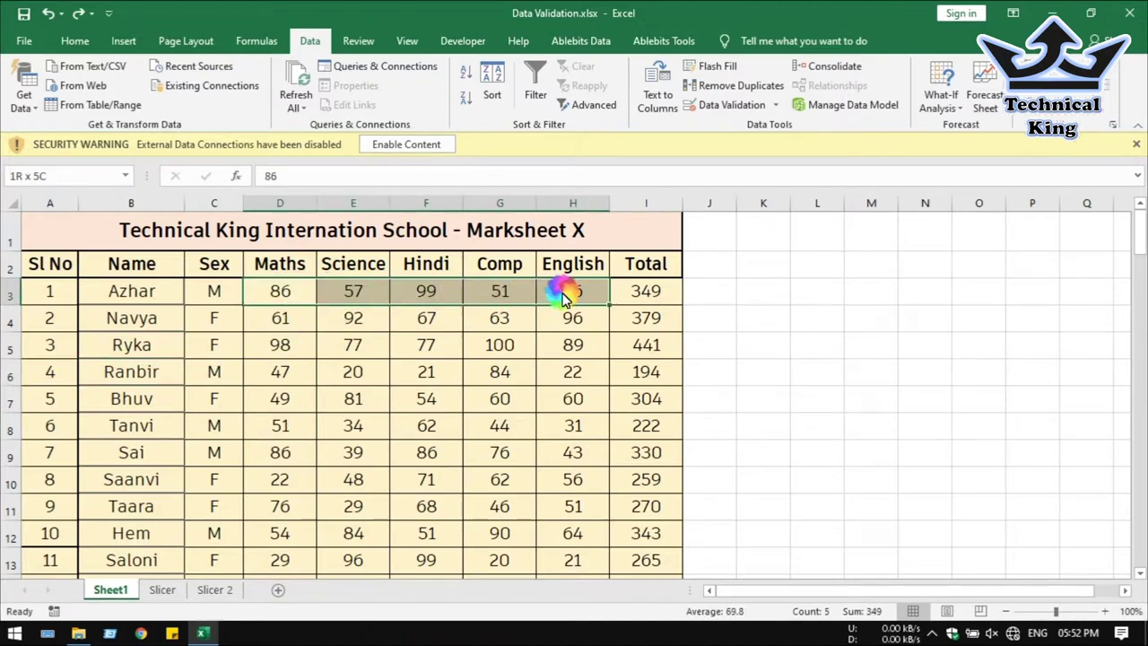
pyautogui.hotkey('ctrl', 'shift', 'Down')
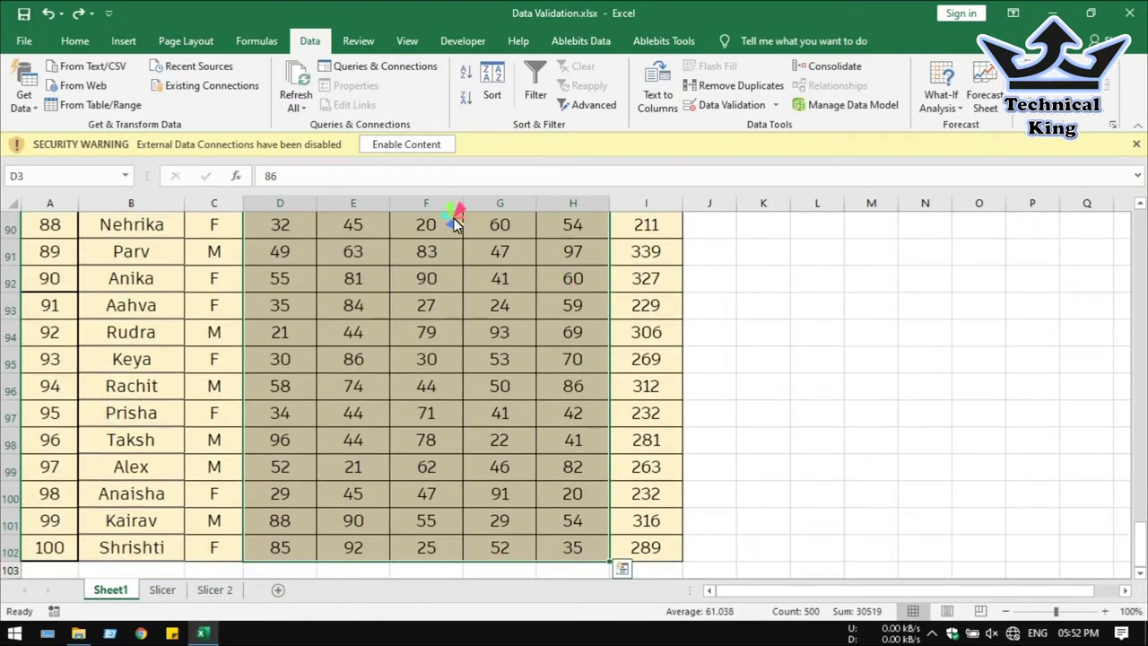
pyautogui.scroll(13, 461, 369)
pyautogui.scroll(12, 461, 369)
pyautogui.scroll(5, 461, 369)
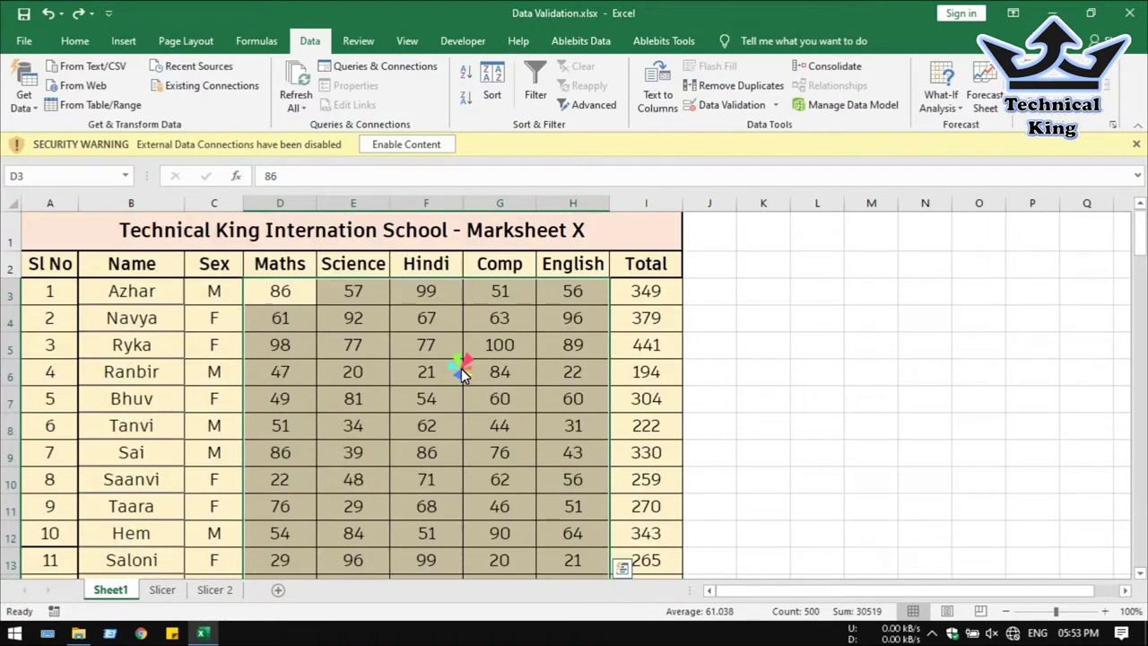
# Apply a Whole number validation between 1 and 100 to the marks
pyautogui.click(732, 105)
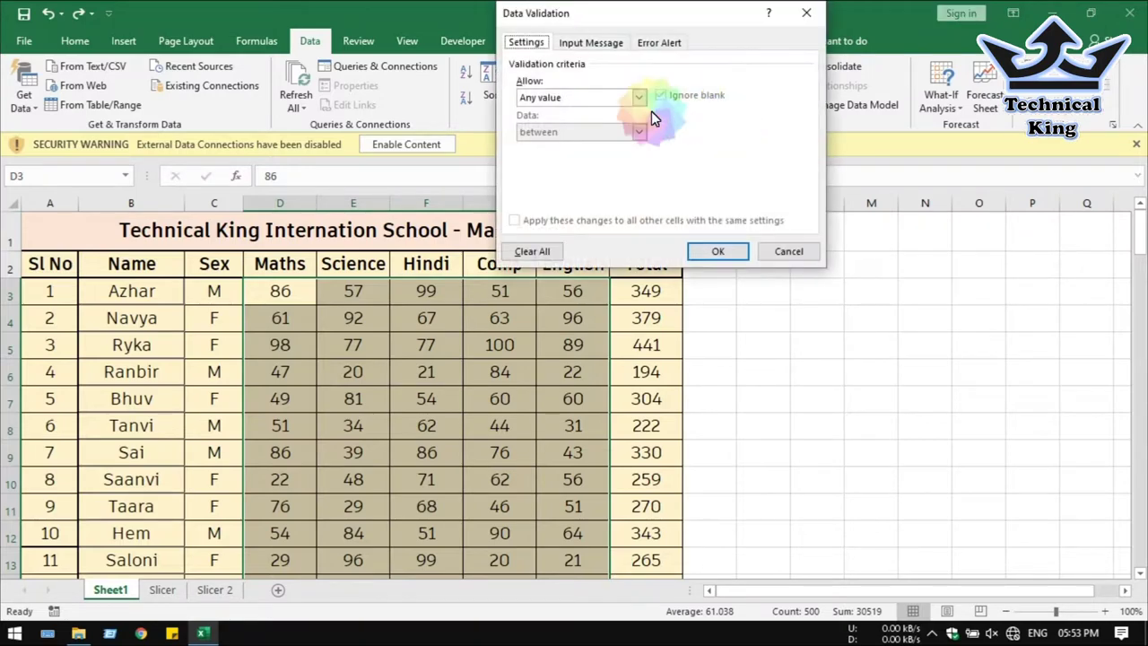
pyautogui.click(584, 97)
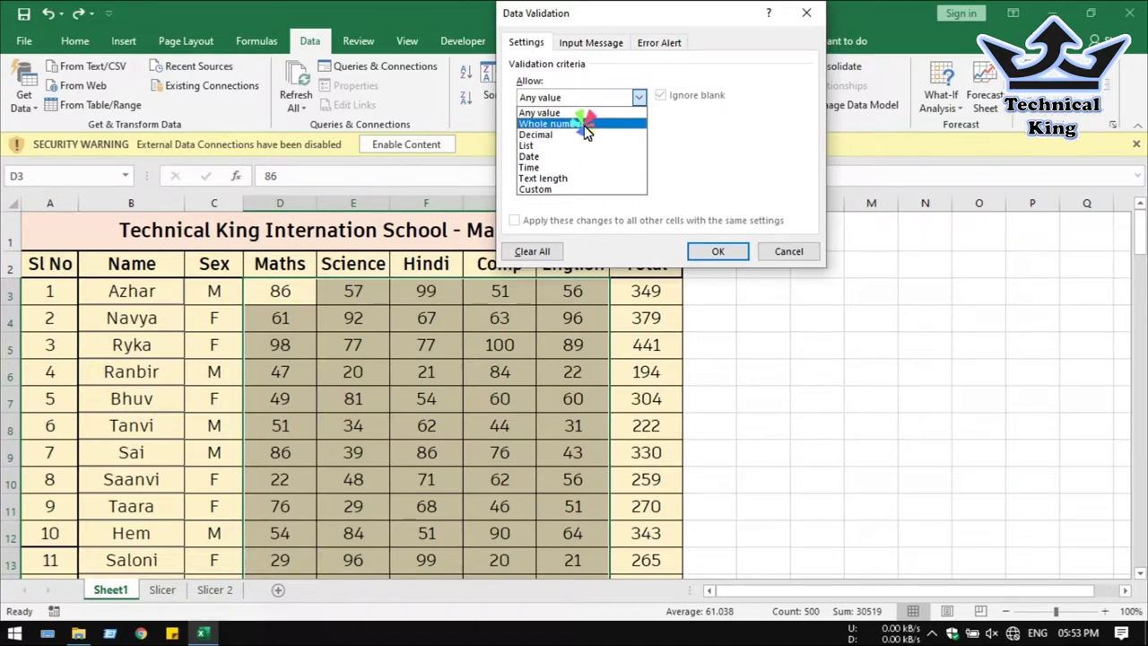
pyautogui.click(584, 124)
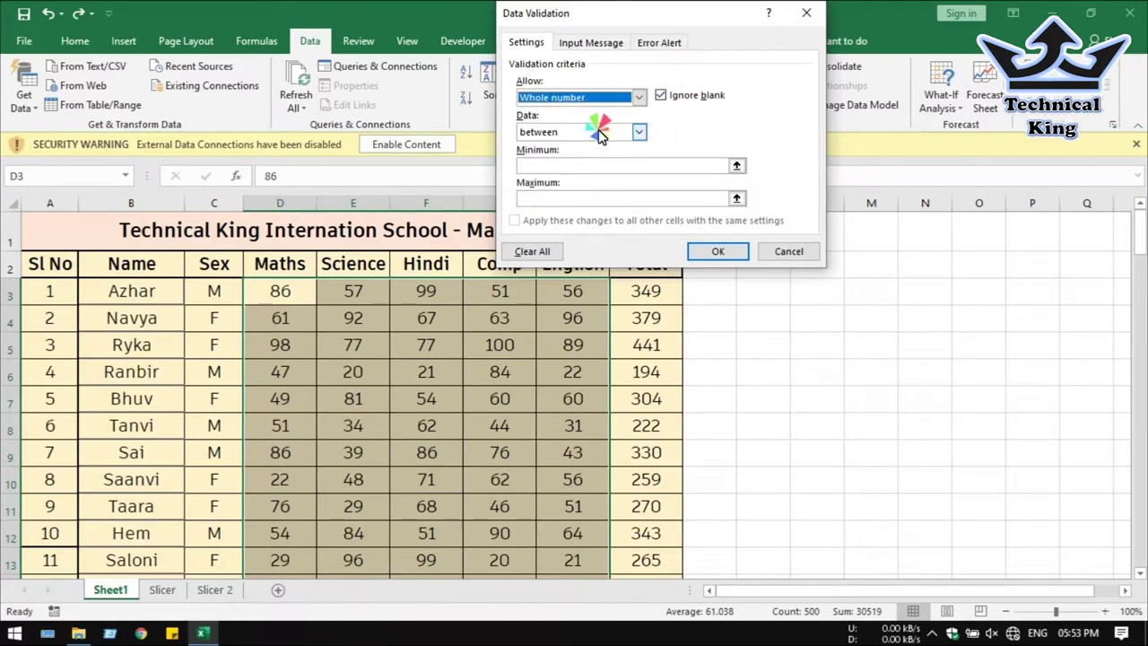
pyautogui.click(588, 166)
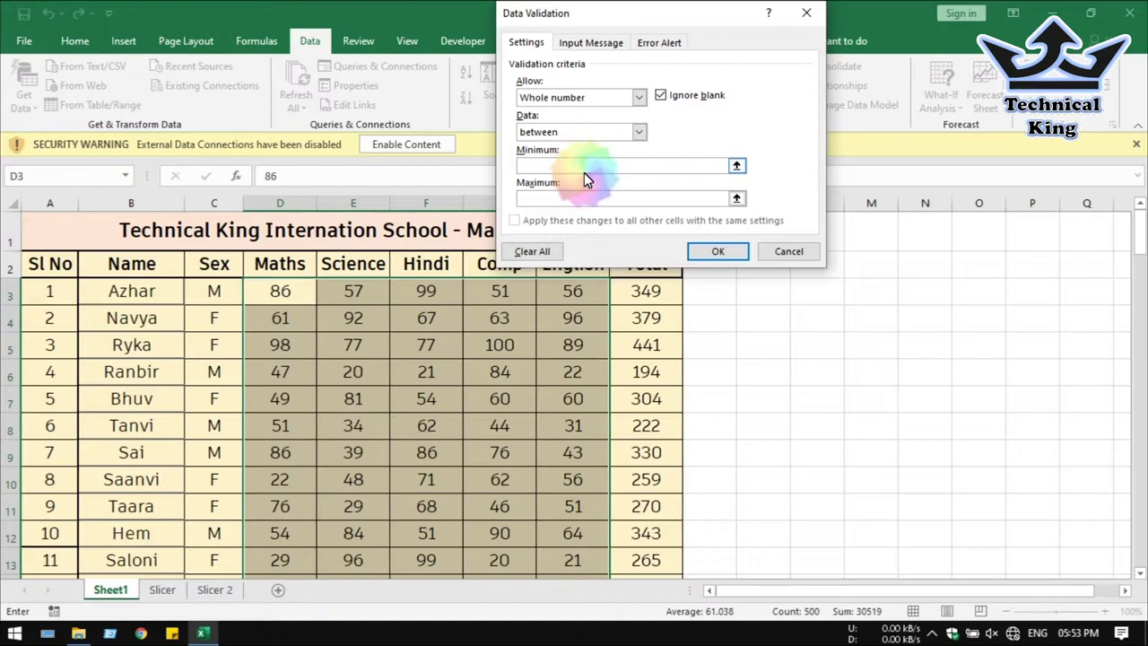
pyautogui.write('1')
pyautogui.press('Tab')
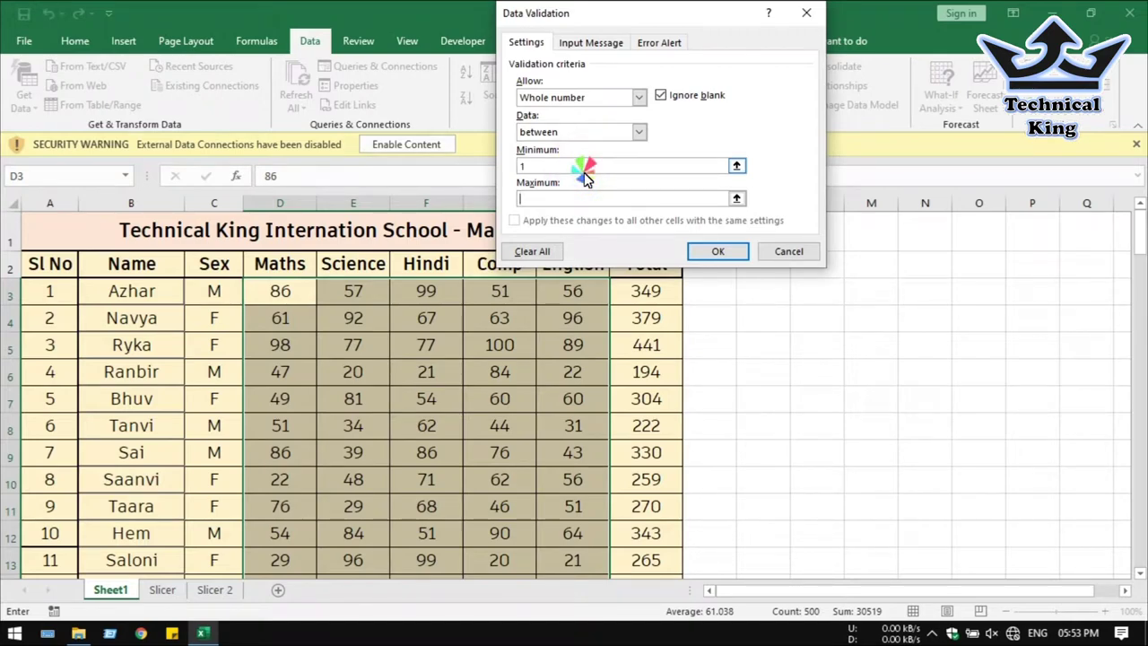
pyautogui.write('1')
pyautogui.write('00')
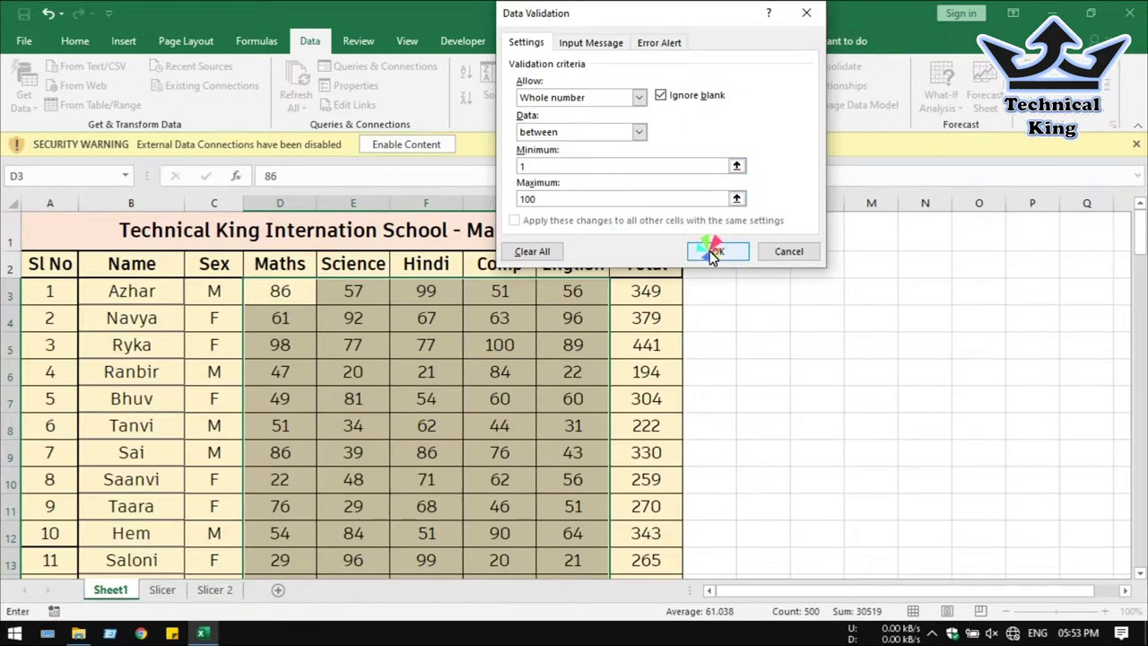
pyautogui.click(716, 251)
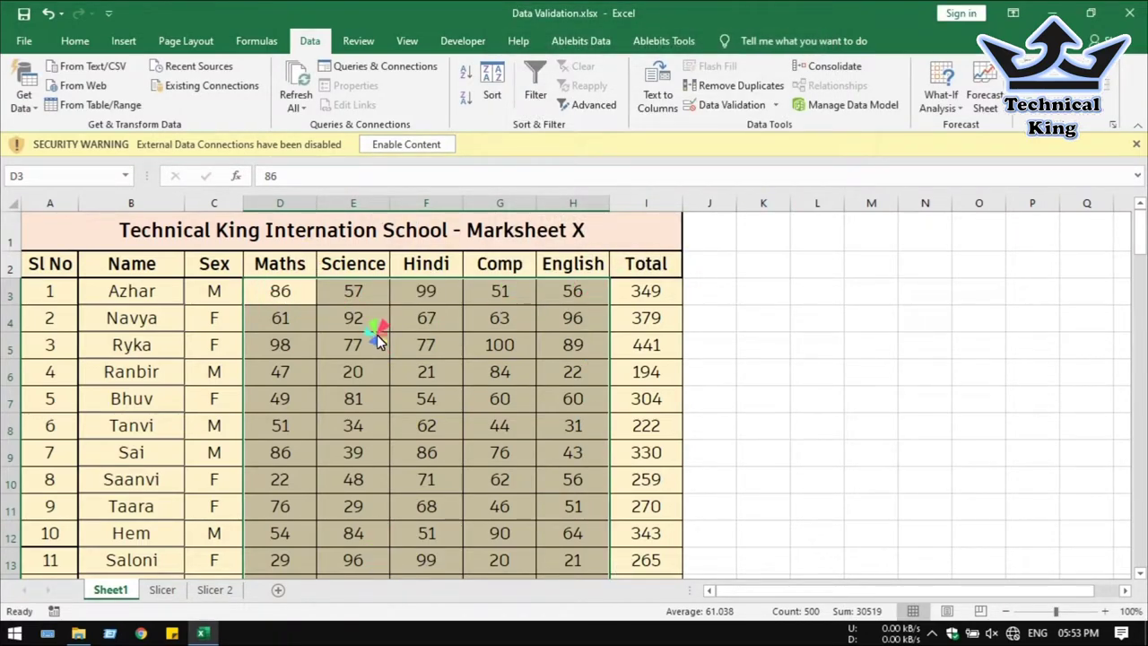
# Confirm 101 in F5 is rejected, then enter 100 as the Comp mark in G5
pyautogui.click(432, 346)
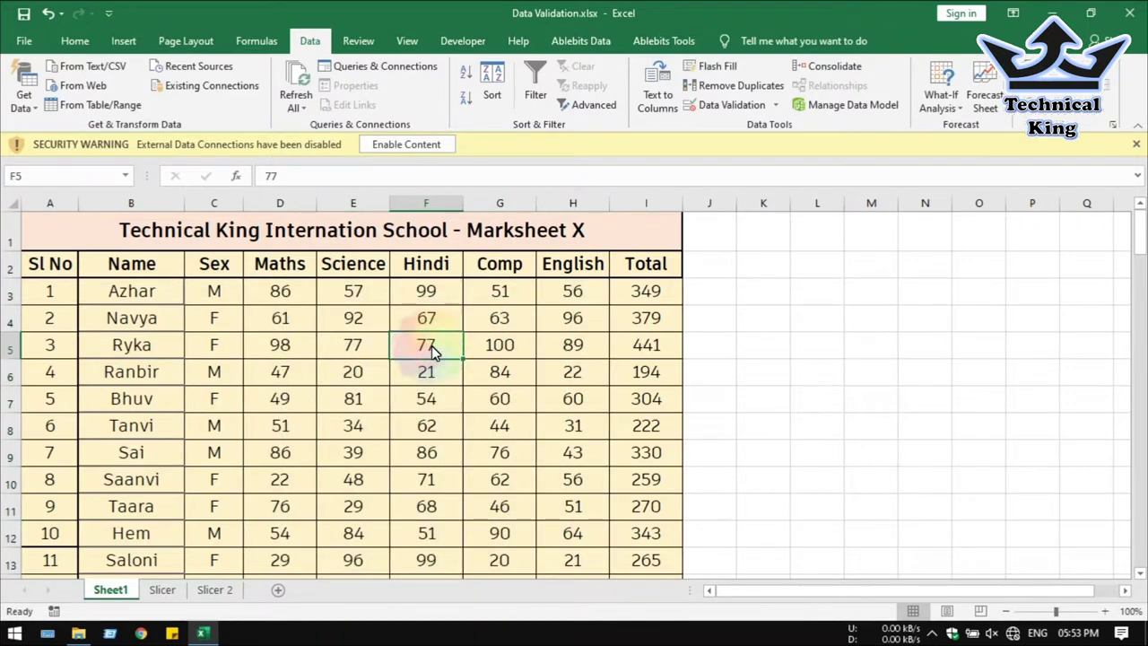
pyautogui.write('101')
pyautogui.press('Return')
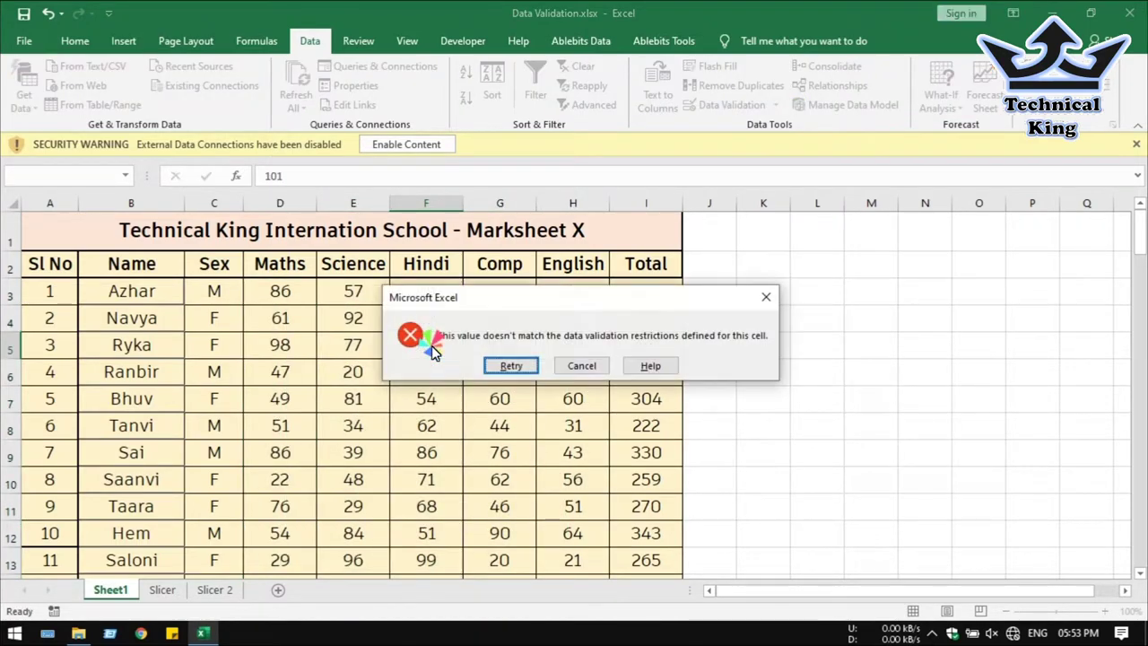
pyautogui.press('Escape')
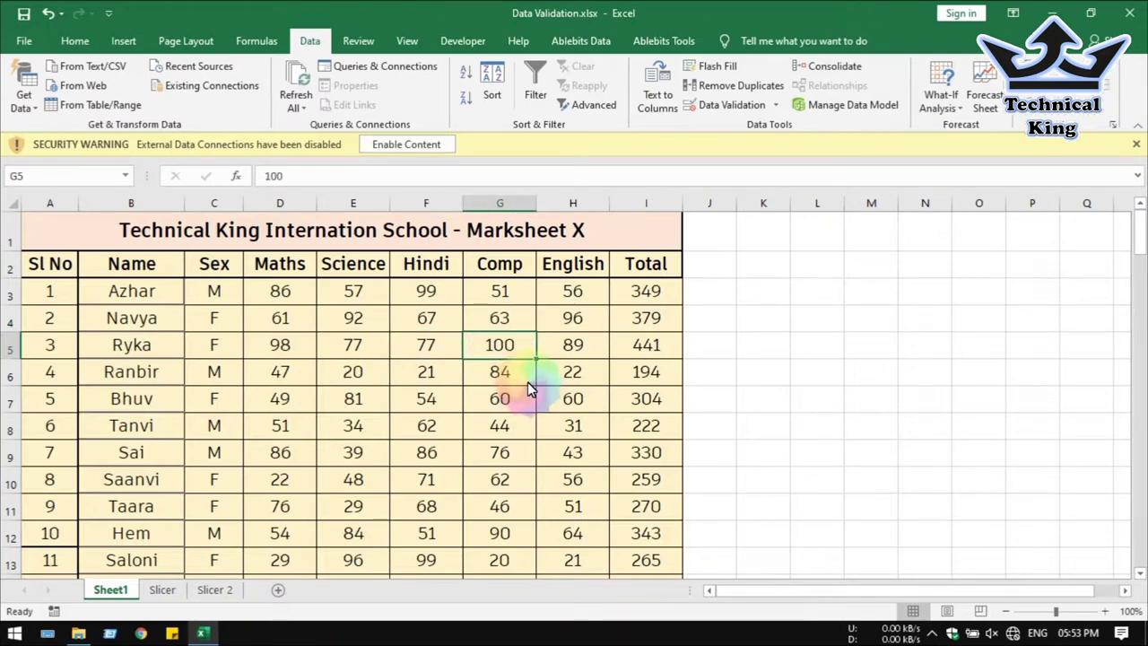
pyautogui.write('100')
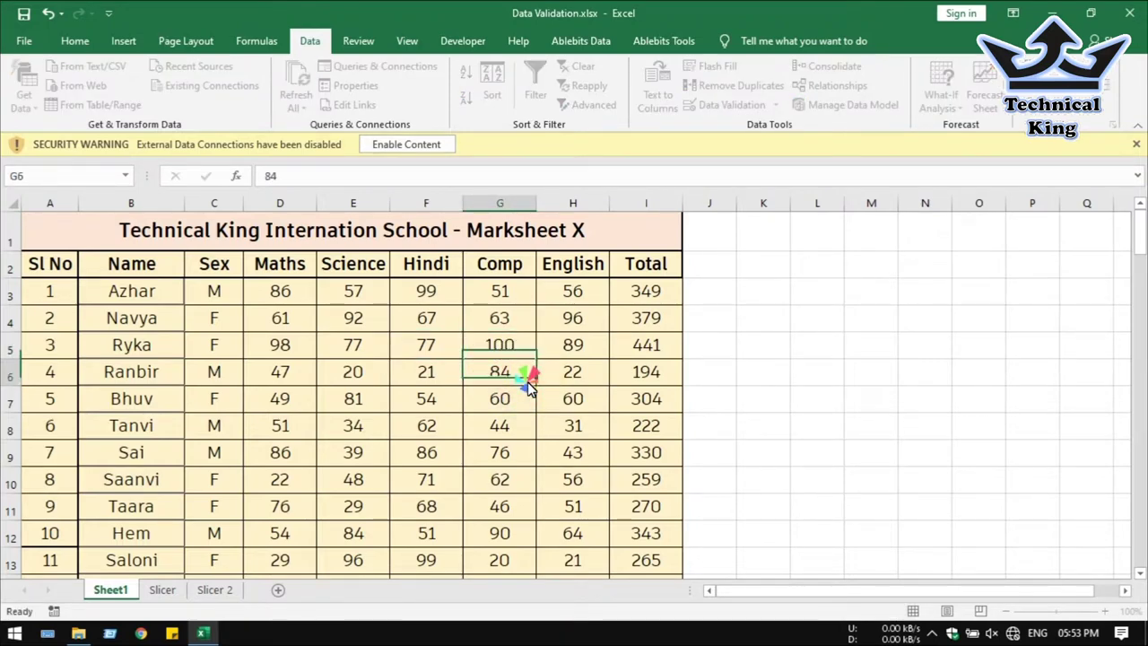
pyautogui.press('Return')
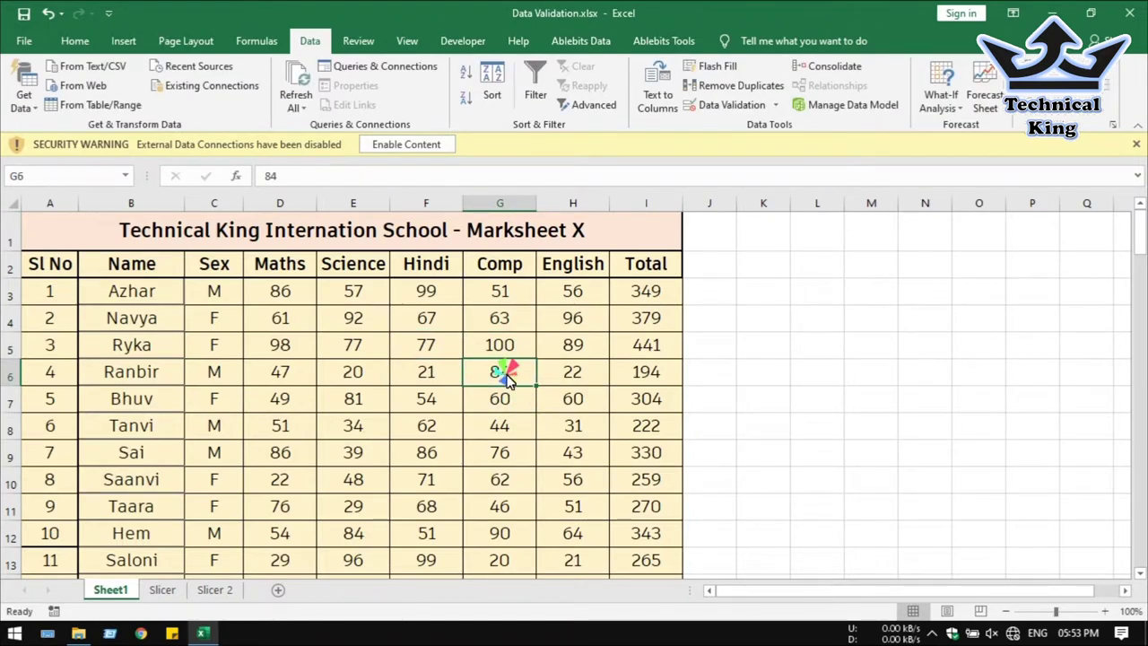
# Enter 0 in G6, retry after rejection with 1, dropping that total to 111
pyautogui.write('0')
pyautogui.press('Return')
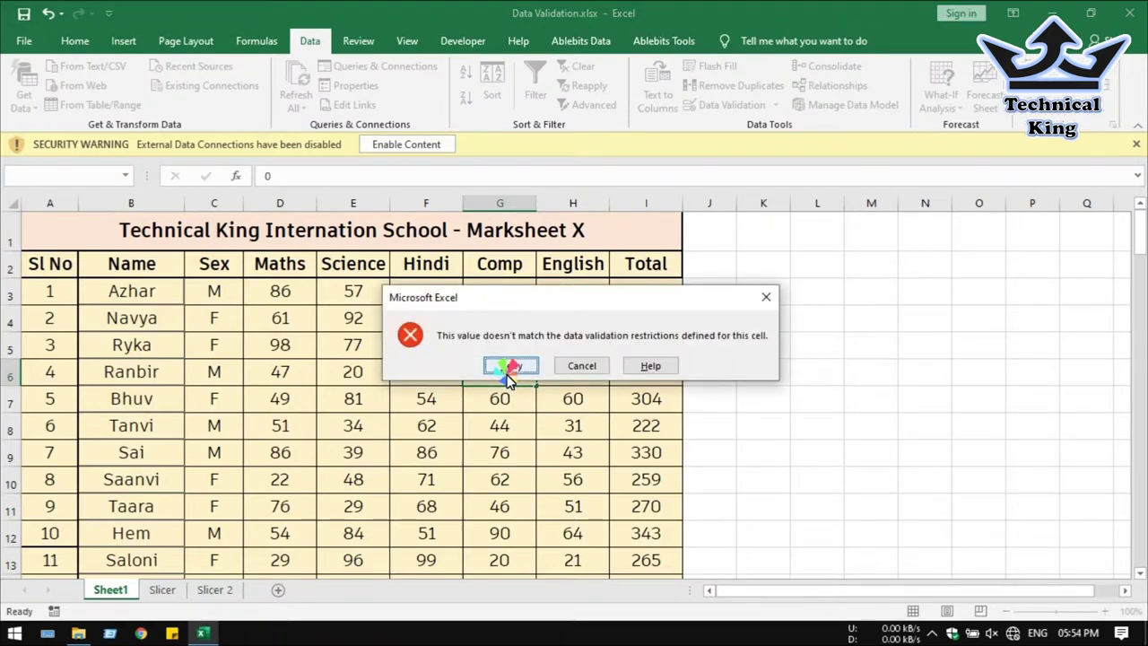
pyautogui.click(509, 367)
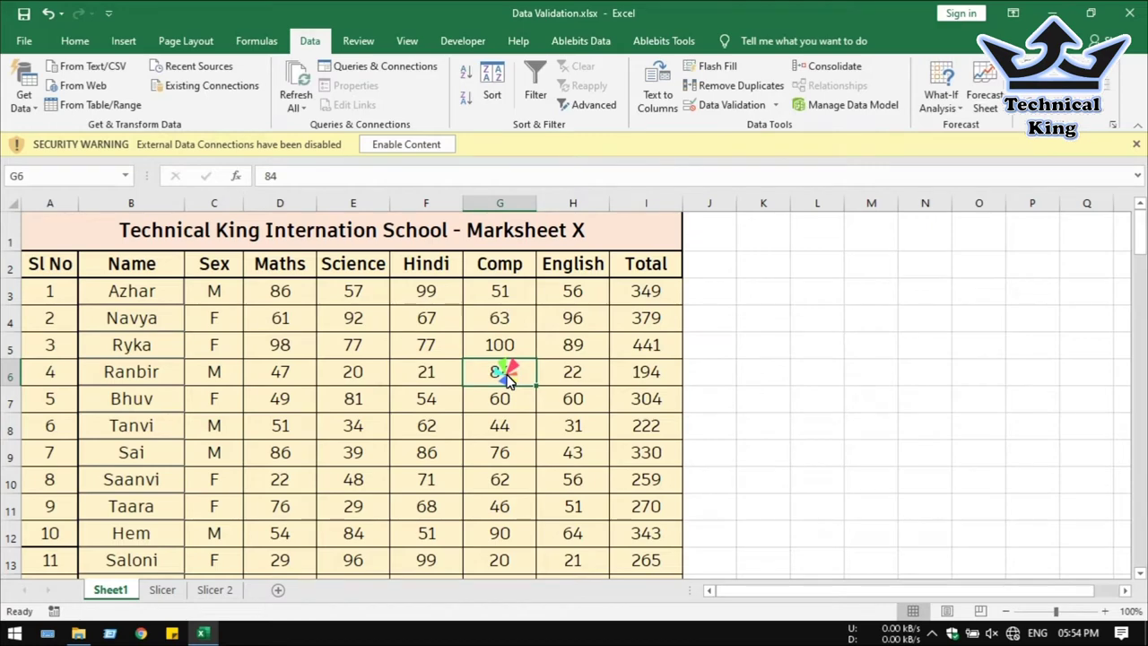
pyautogui.write('1')
pyautogui.press('Return')
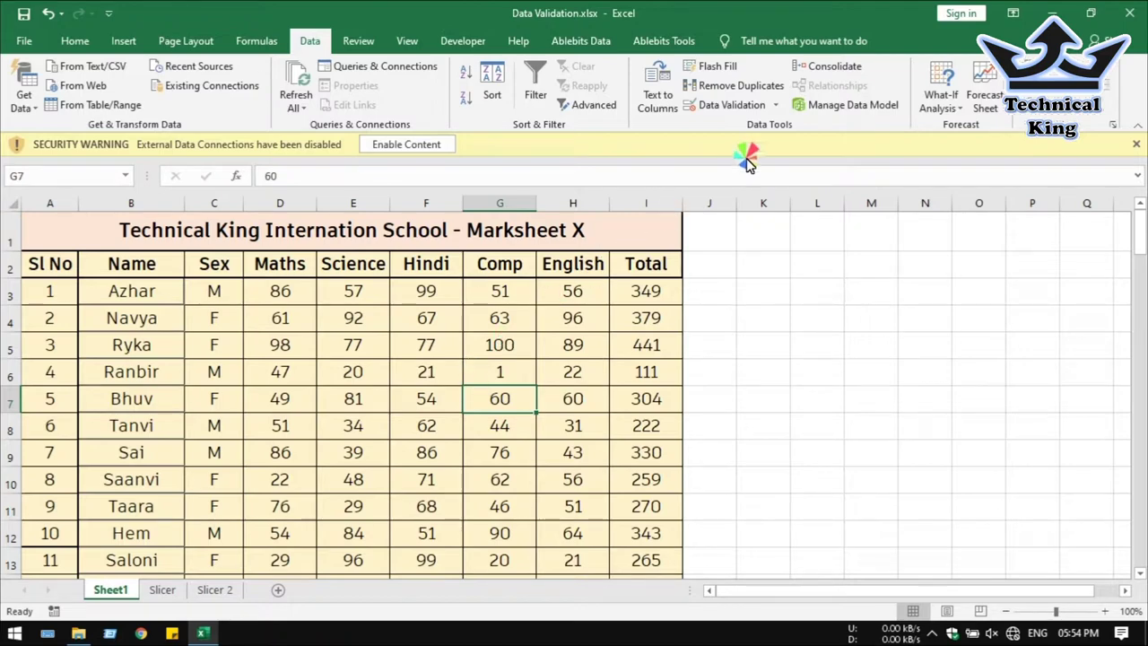
pyautogui.click(771, 106)
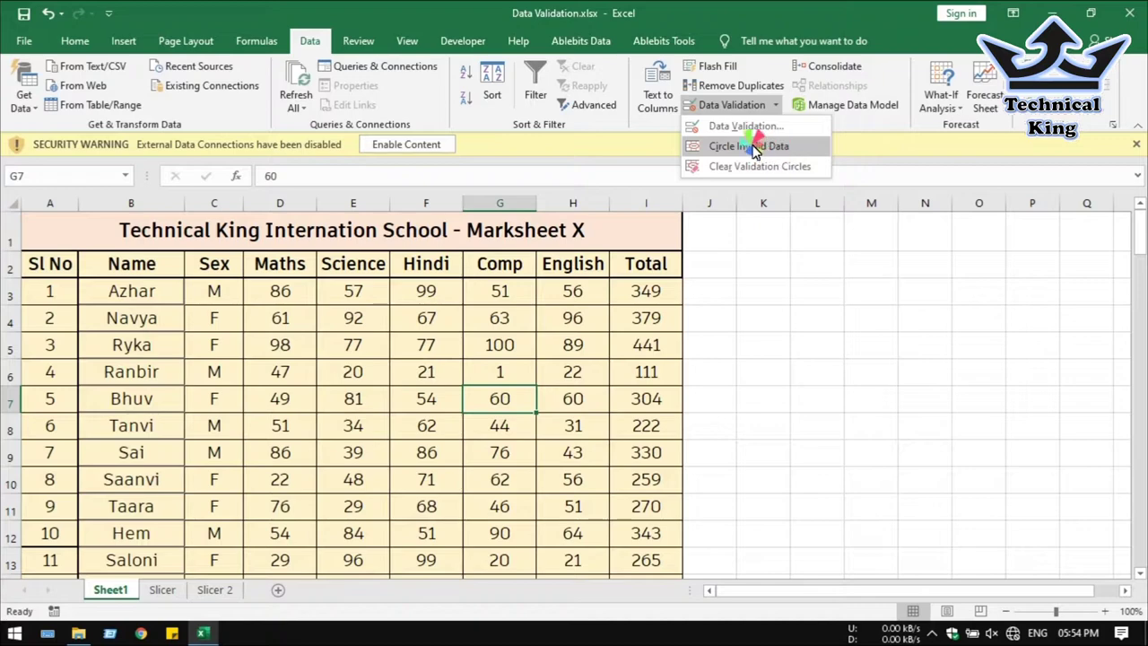
# Select the marks range D3:H102 and bring the top of the sheet back into view
pyautogui.click(14, 207)
pyautogui.click(14, 207)
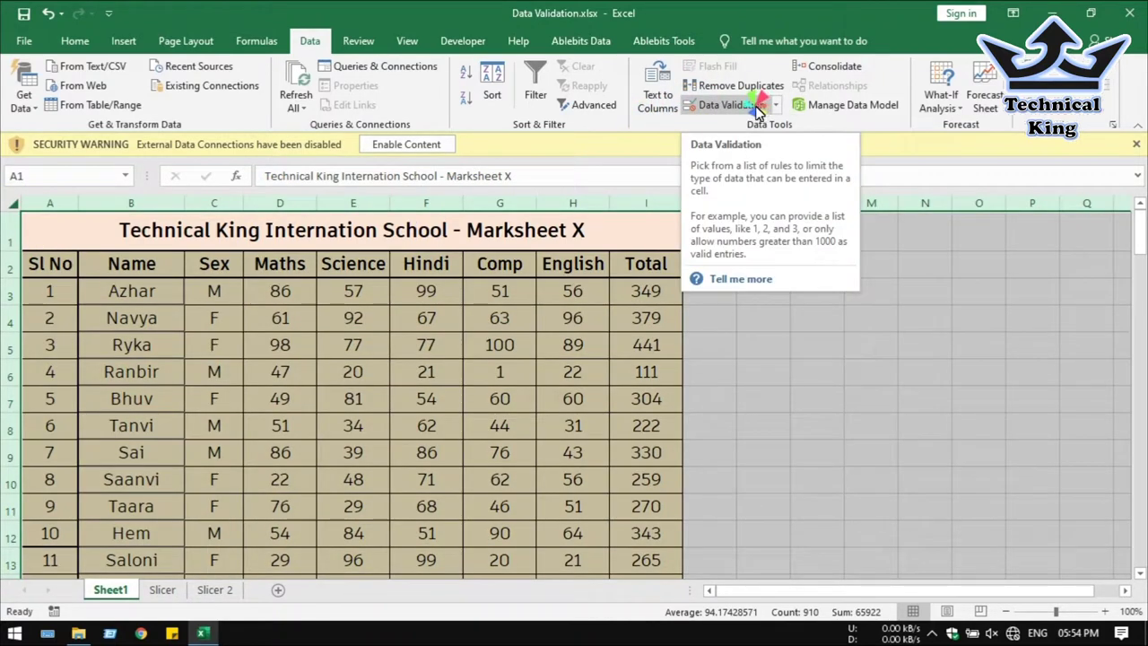
pyautogui.click(303, 339)
pyautogui.moveTo(296, 296); pyautogui.dragTo(588, 299)
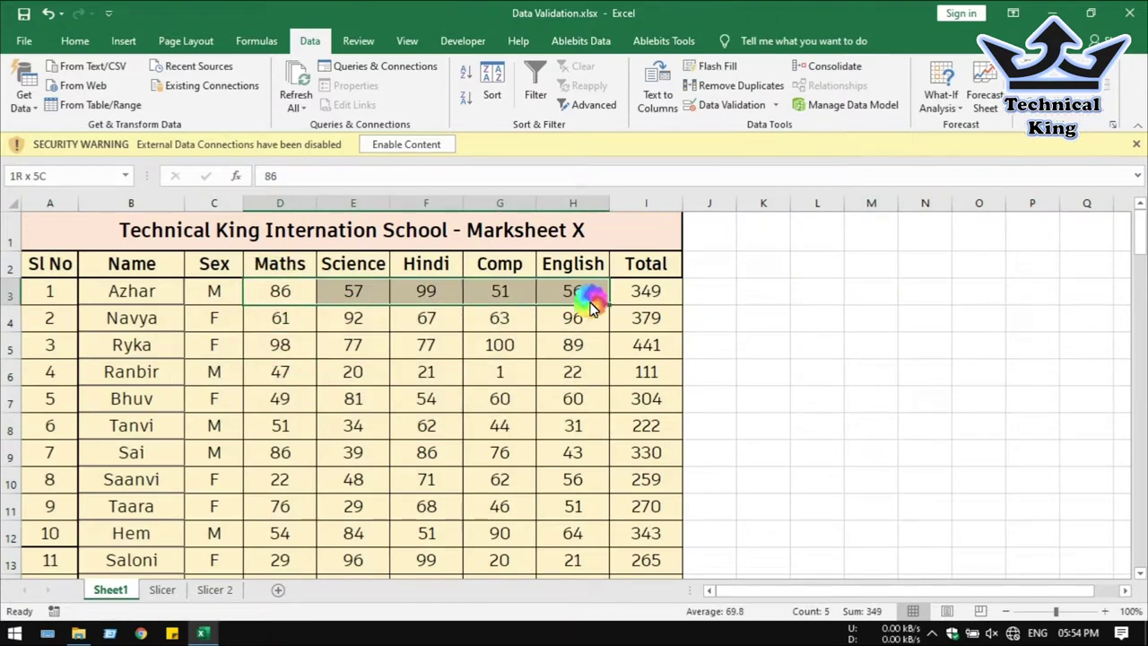
pyautogui.hotkey('ctrl', 'shift', 'Down')
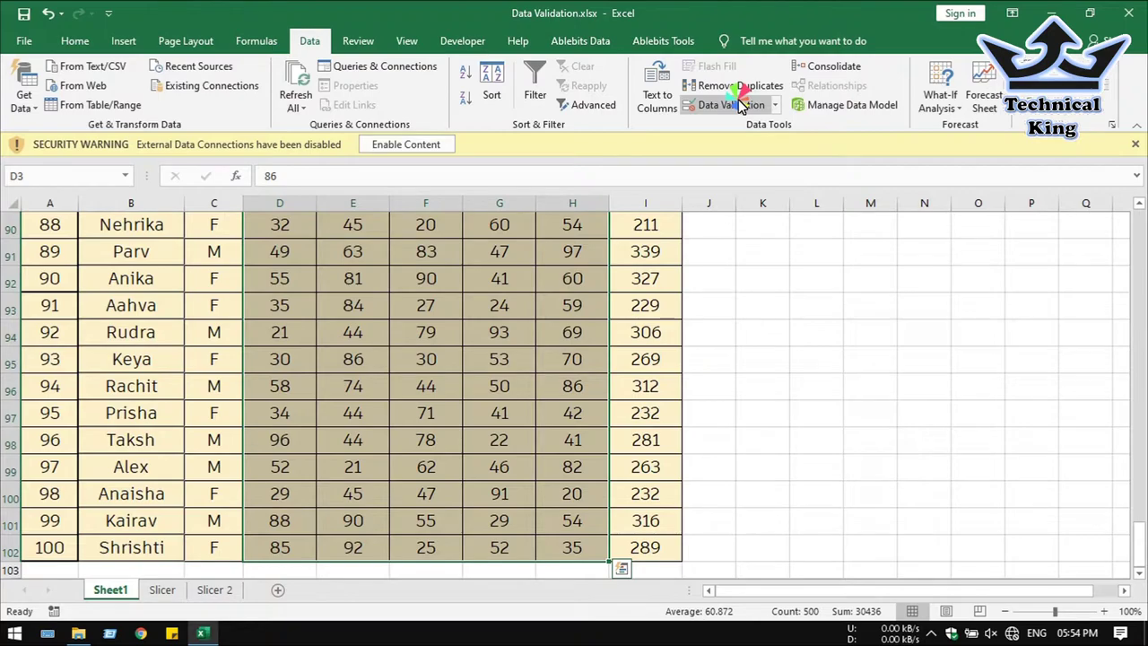
pyautogui.hotkey('ctrl', 'BackSpace')
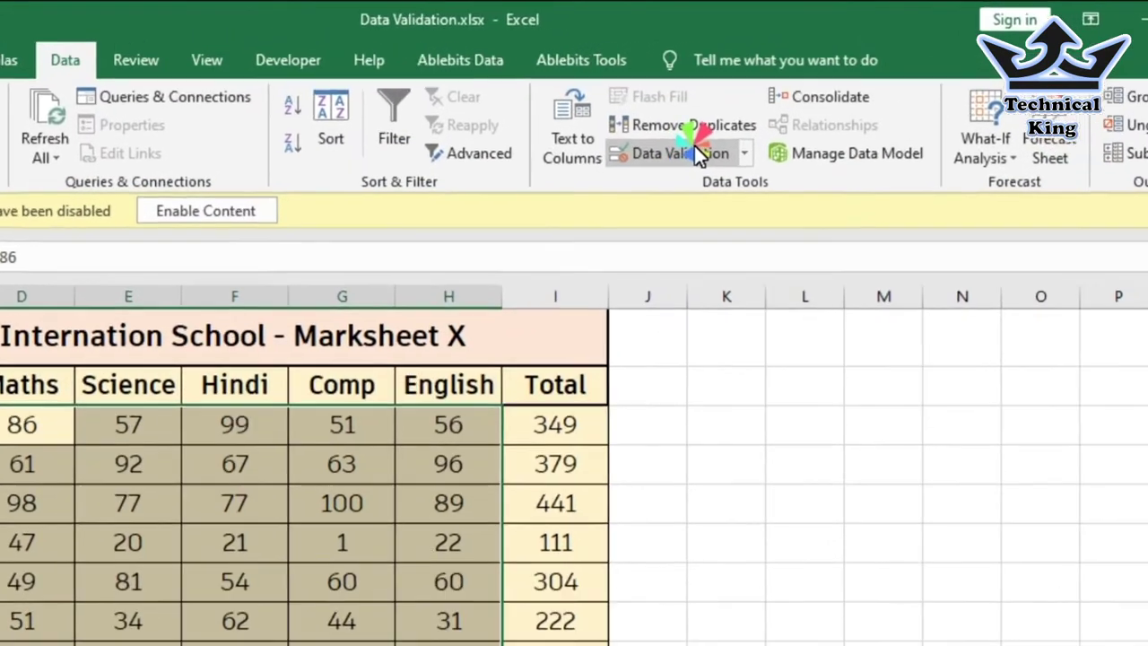
# Clear all validation criteria from the marks, leaving Any value
pyautogui.click(744, 105)
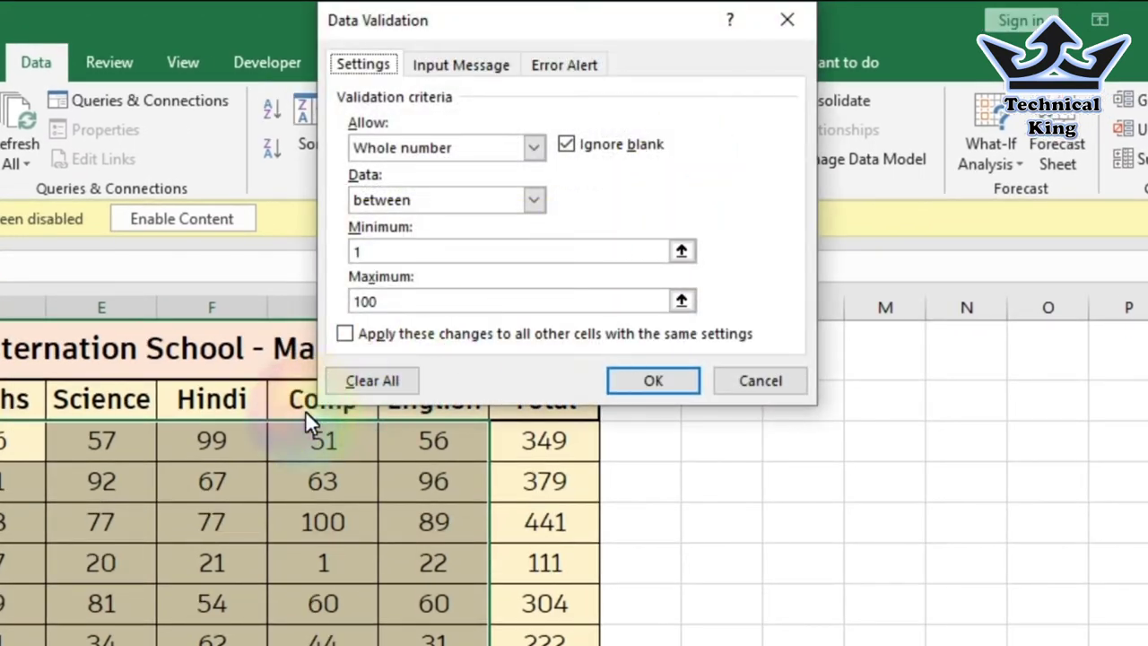
pyautogui.click(390, 386)
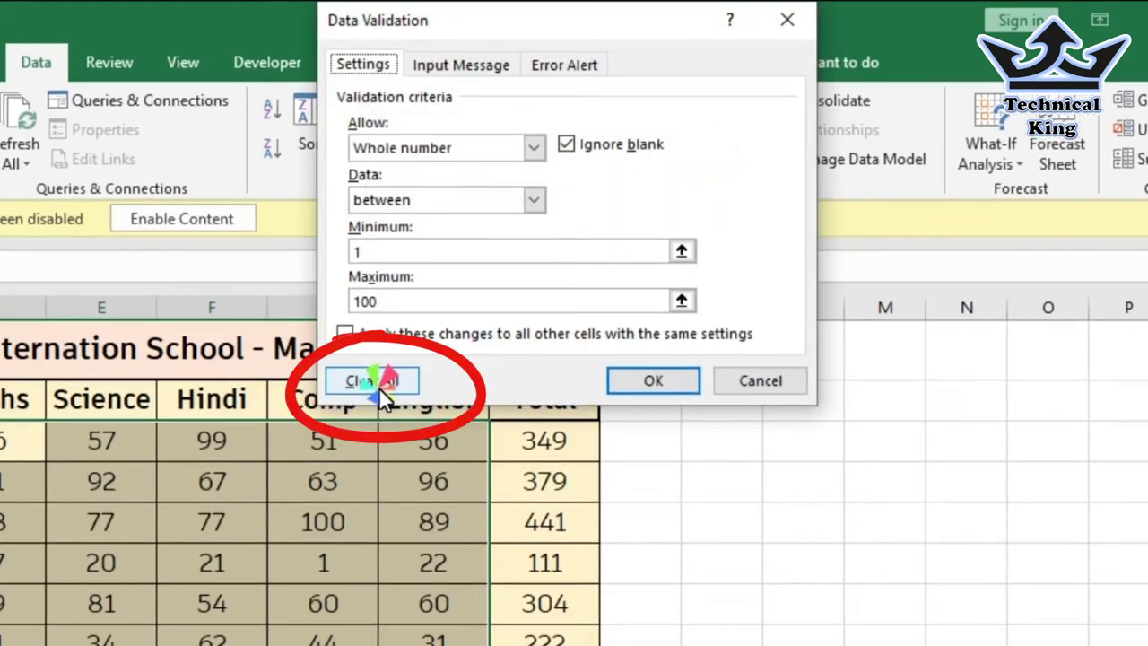
pyautogui.click(379, 389)
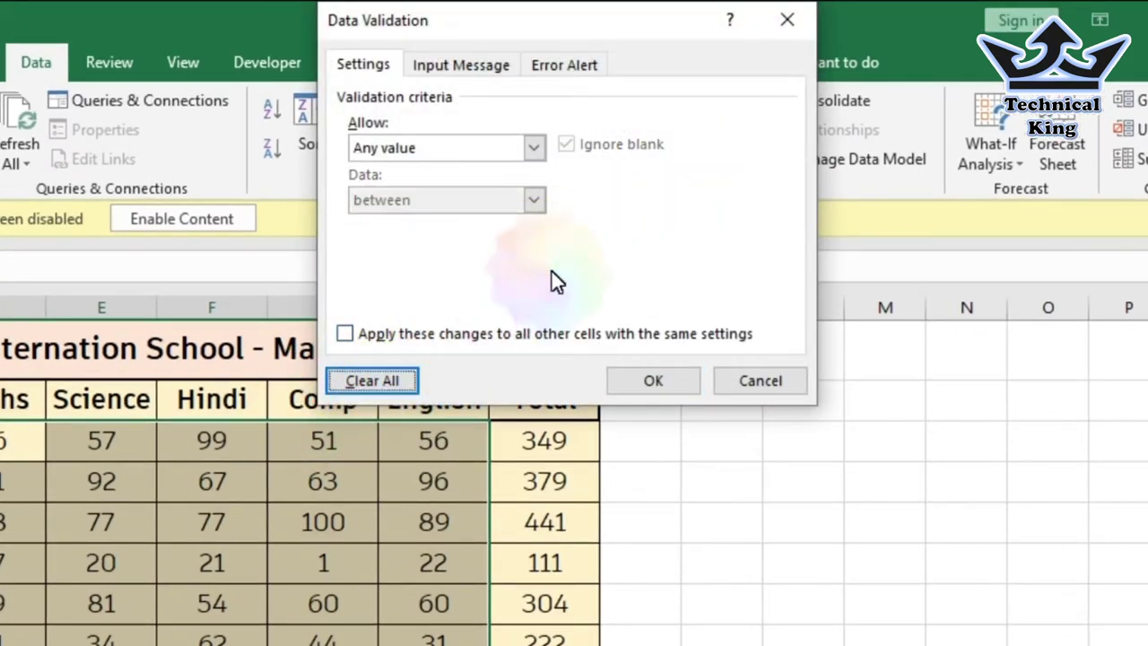
pyautogui.click(698, 380)
pyautogui.click(72, 513)
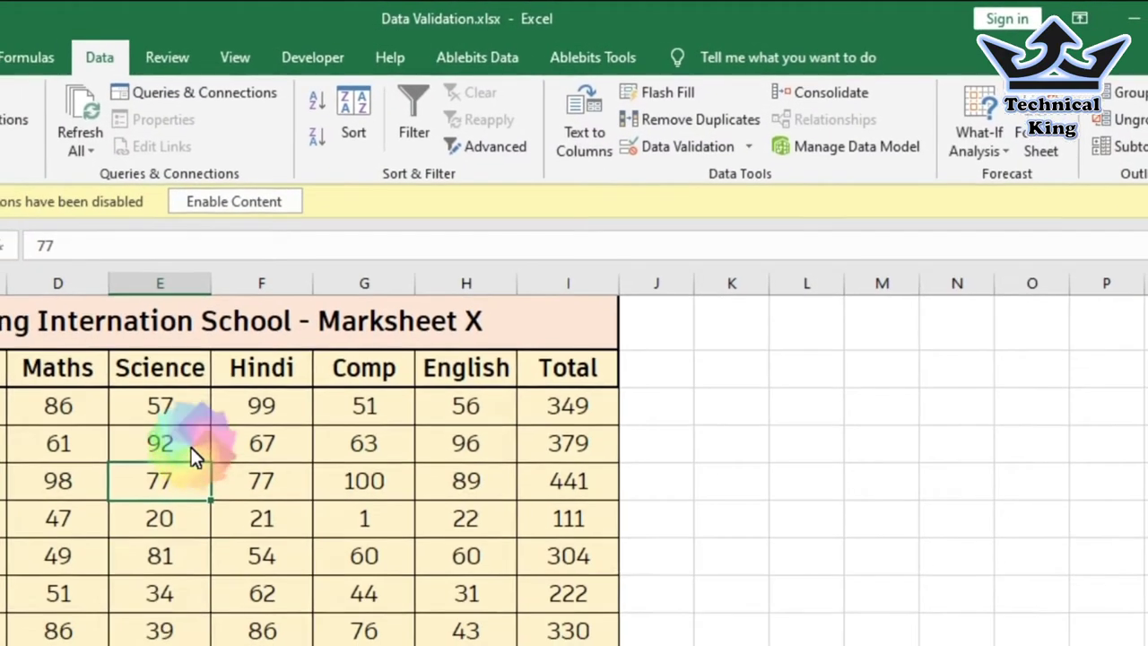
pyautogui.write('fgjhfg')
pyautogui.press('Return')
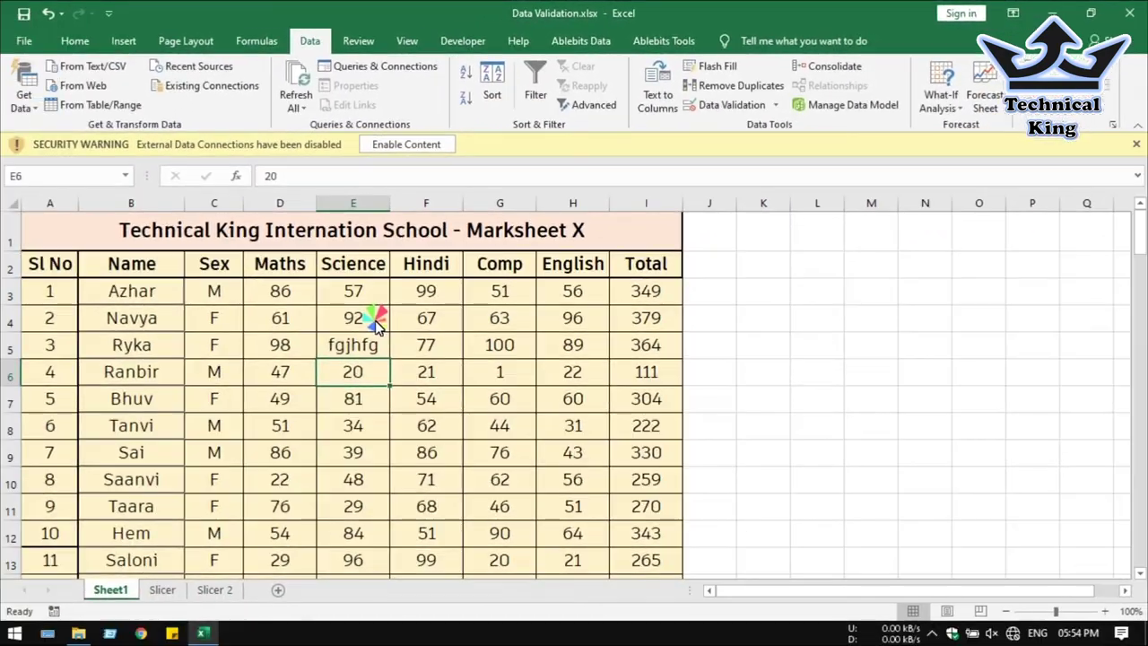
pyautogui.write('500')
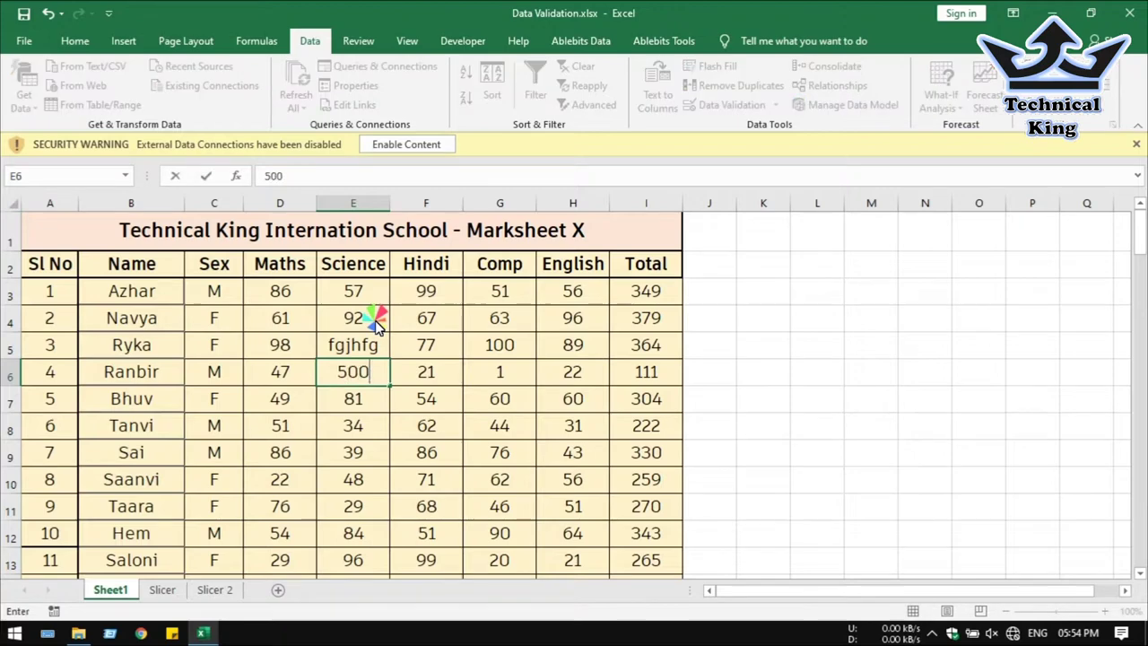
pyautogui.press('Return')
pyautogui.hotkey('ctrl', 'z')
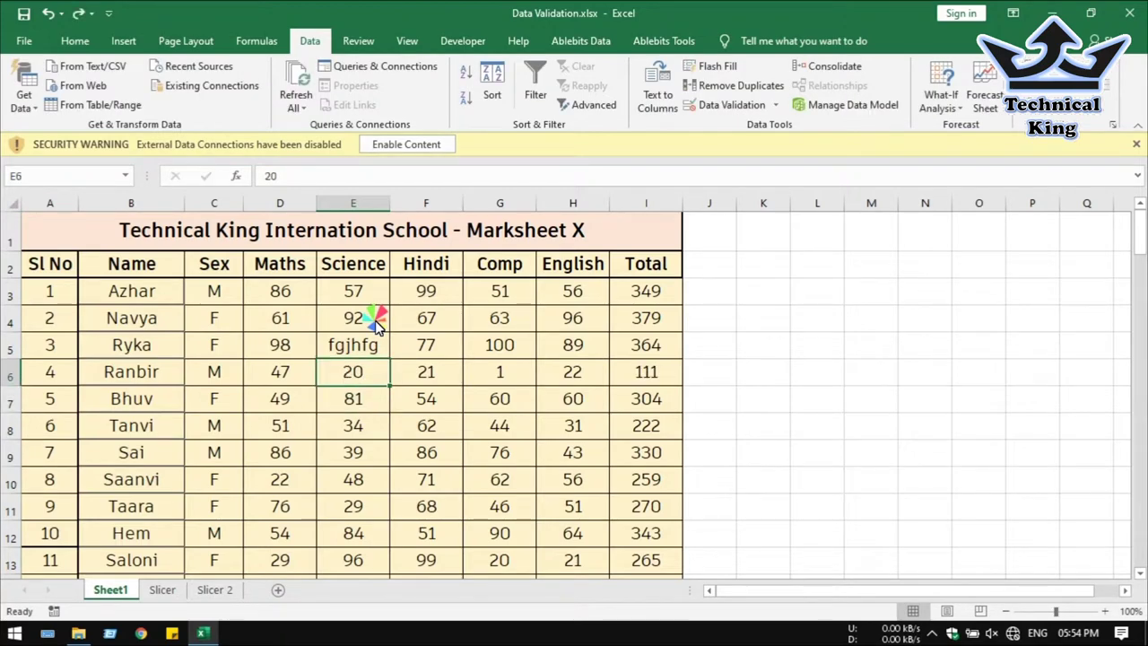
pyautogui.hotkey('ctrl', 'z')
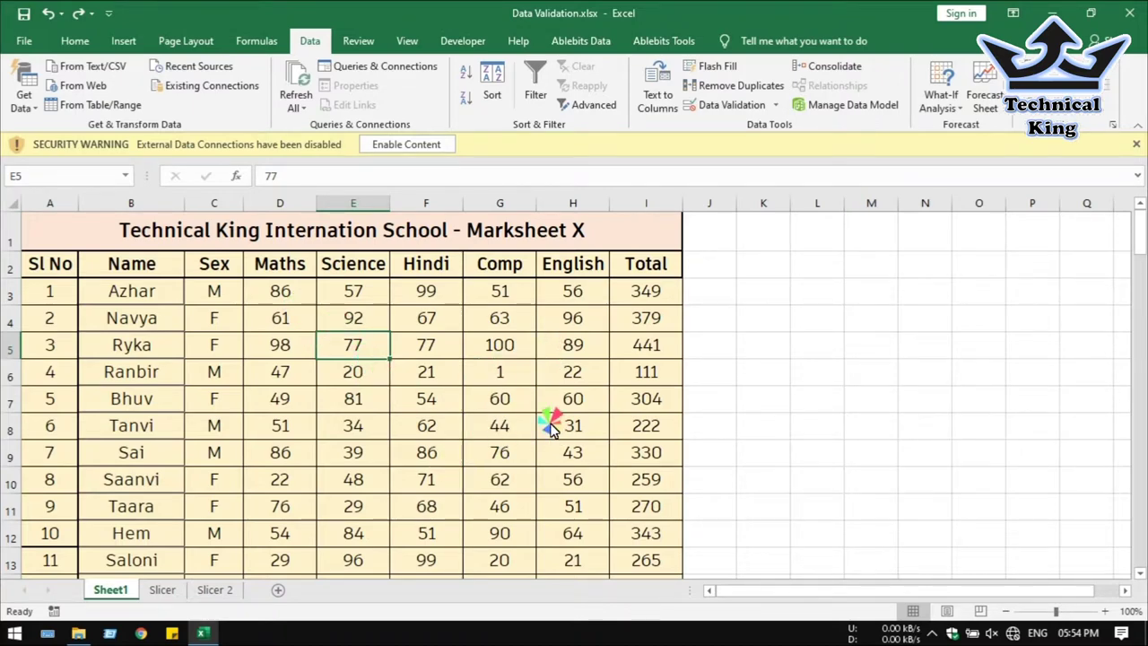
# Select all marks from D3:H3 down to row 102
pyautogui.moveTo(285, 293); pyautogui.dragTo(567, 303)
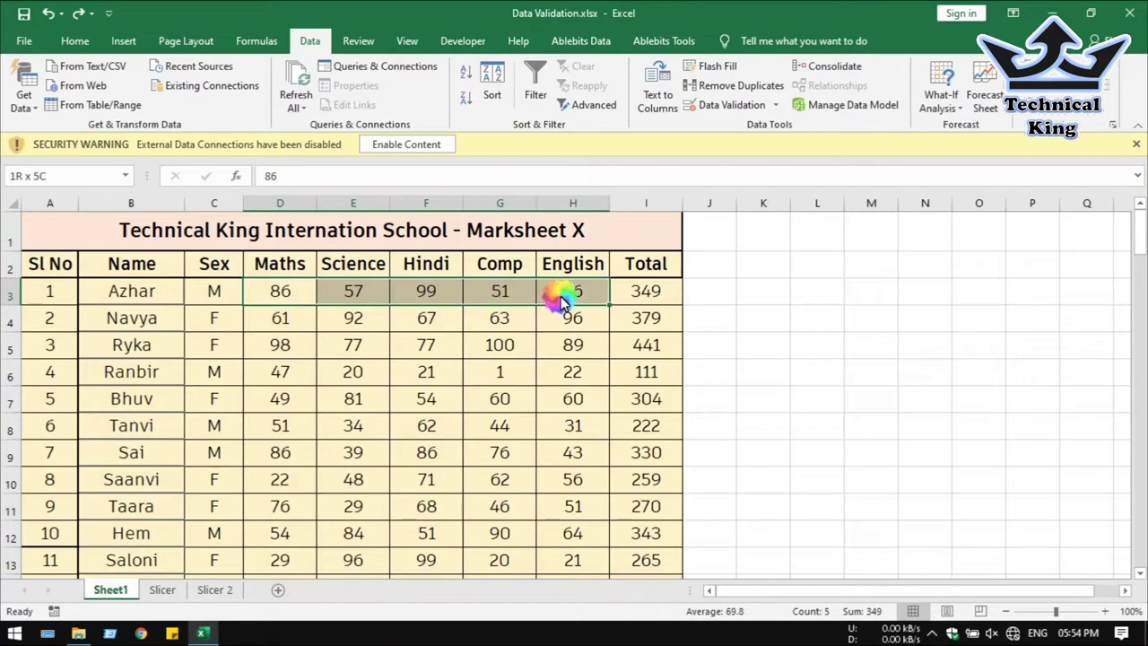
pyautogui.hotkey('ctrl', 'shift', 'Down')
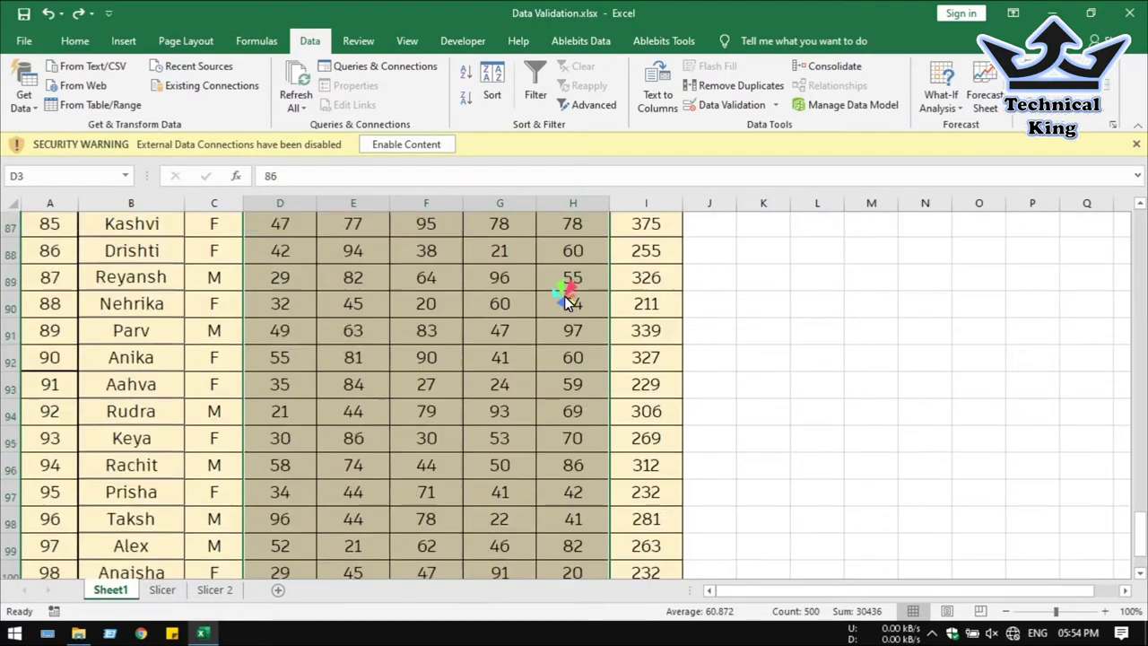
pyautogui.scroll(-1, 566, 299)
pyautogui.scroll(12, 517, 359)
pyautogui.scroll(10, 518, 359)
pyautogui.scroll(8, 518, 359)
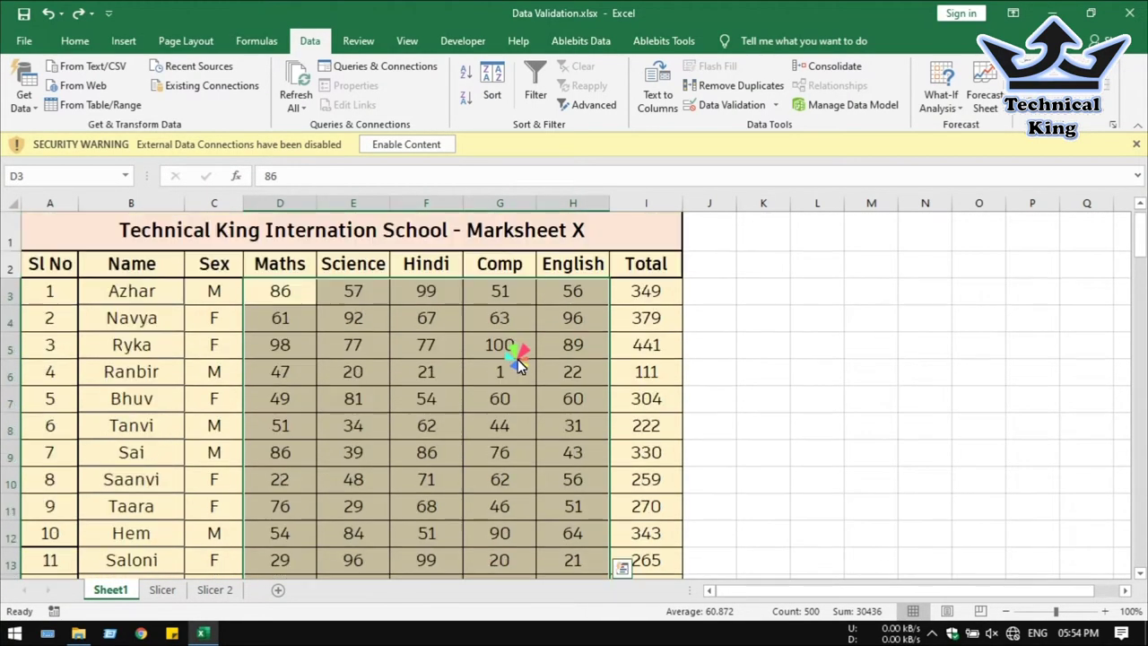
# Set the marks' validation to Whole number greater than 50
pyautogui.click(731, 104)
pyautogui.click(623, 97)
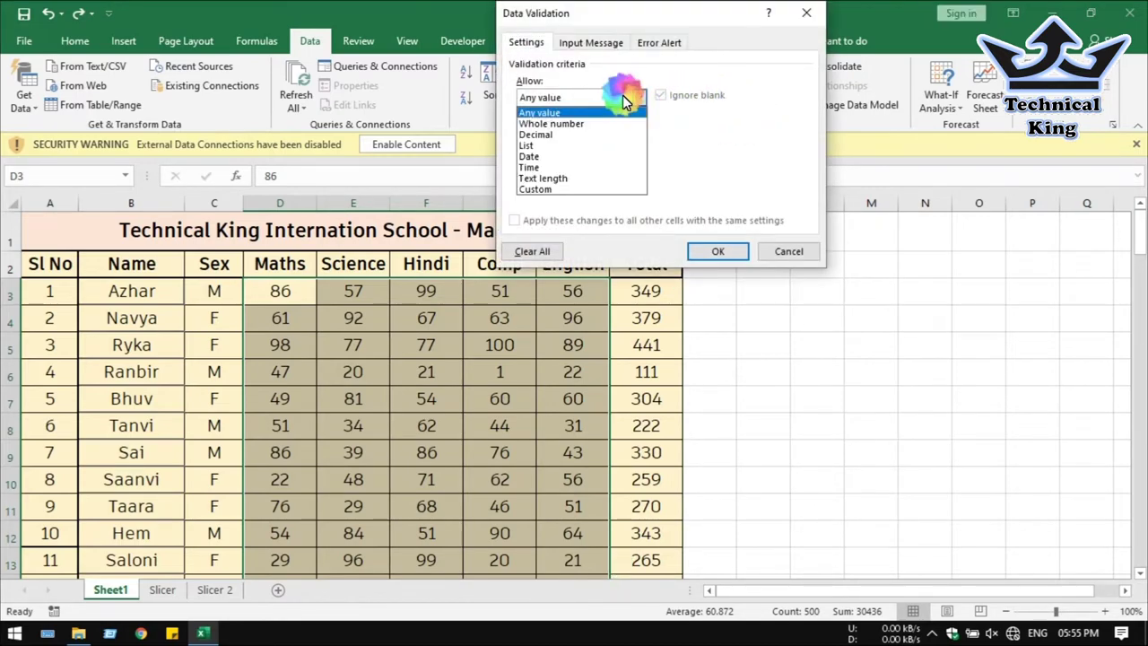
pyautogui.click(580, 121)
pyautogui.click(592, 132)
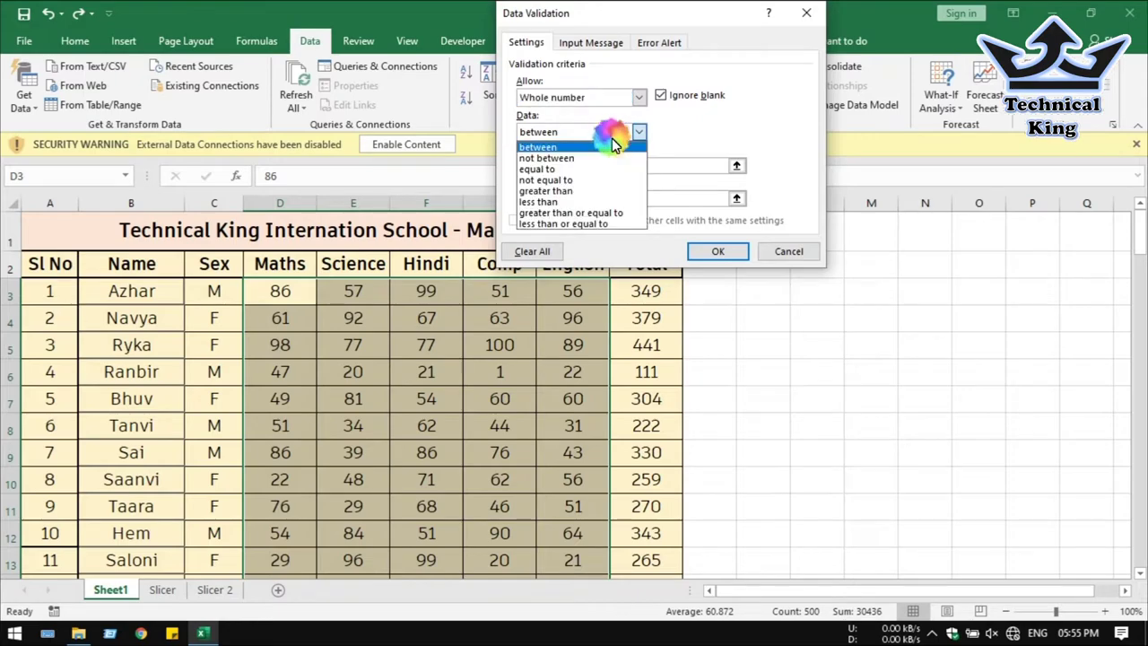
pyautogui.click(564, 191)
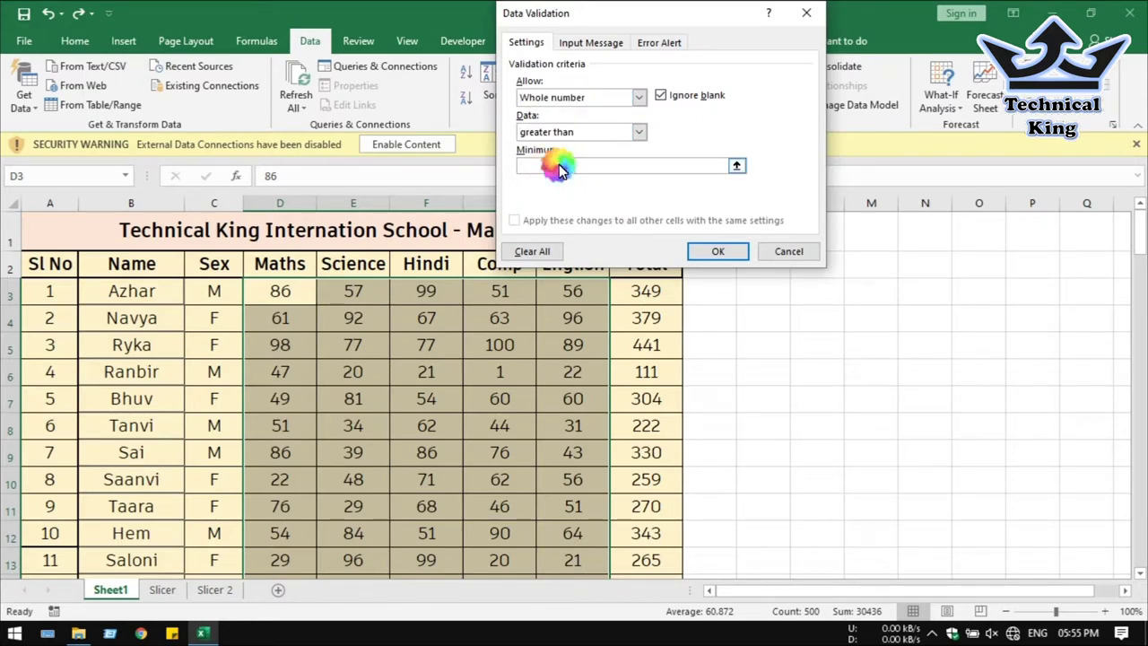
pyautogui.write('50')
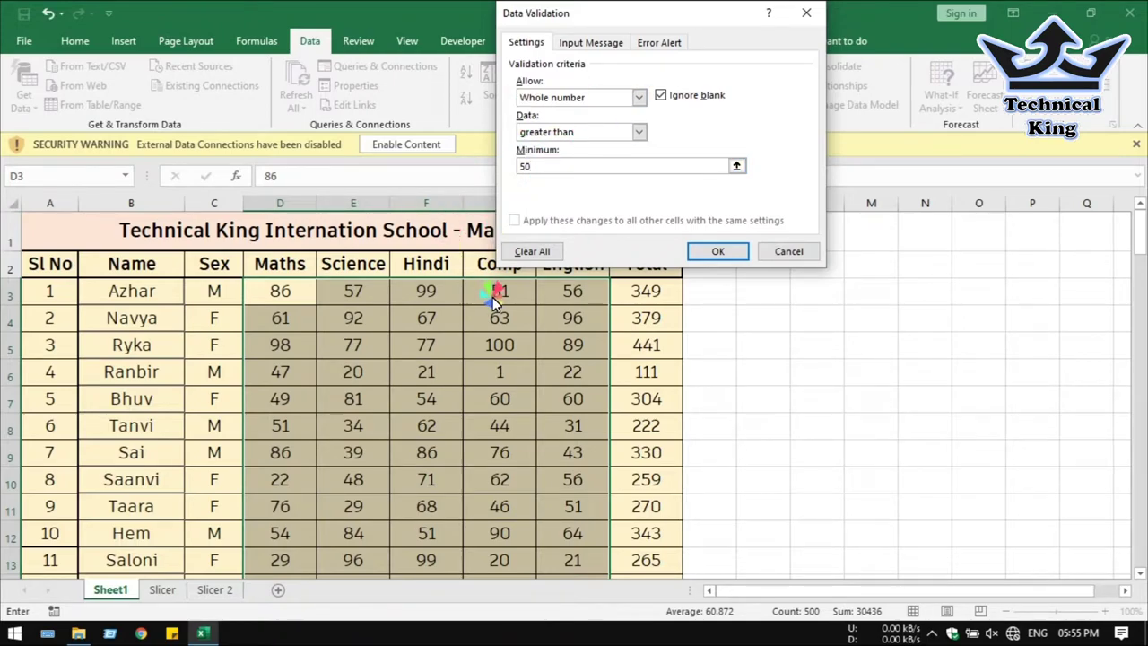
pyautogui.click(726, 254)
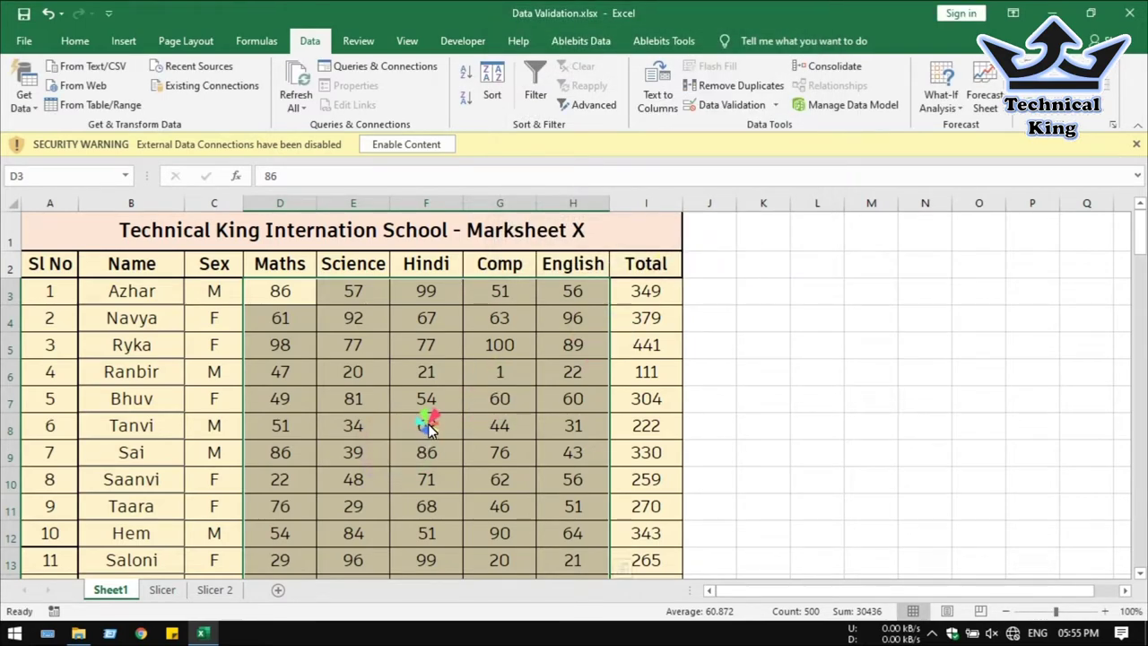
pyautogui.click(513, 380)
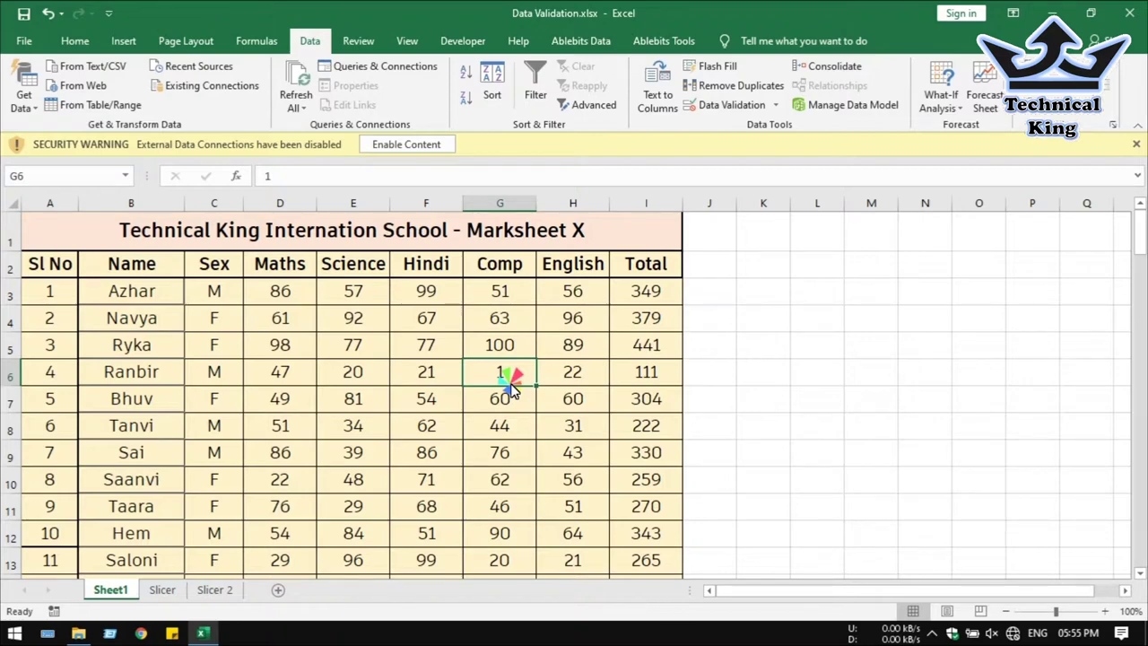
pyautogui.write('5')
pyautogui.press('Return')
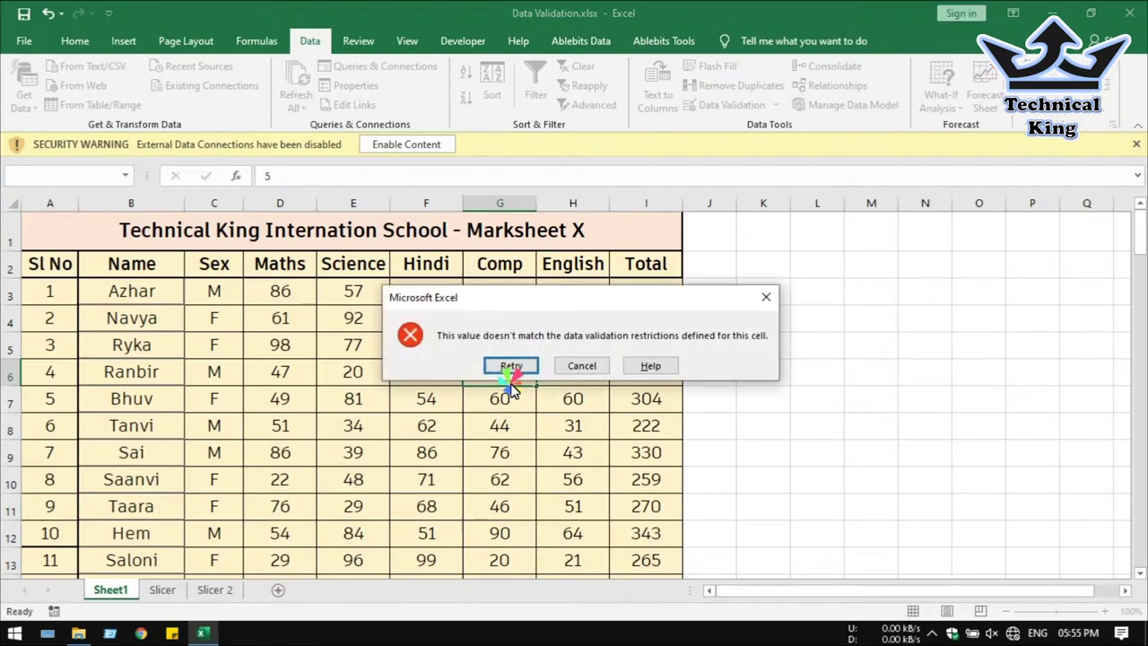
pyautogui.press('Escape')
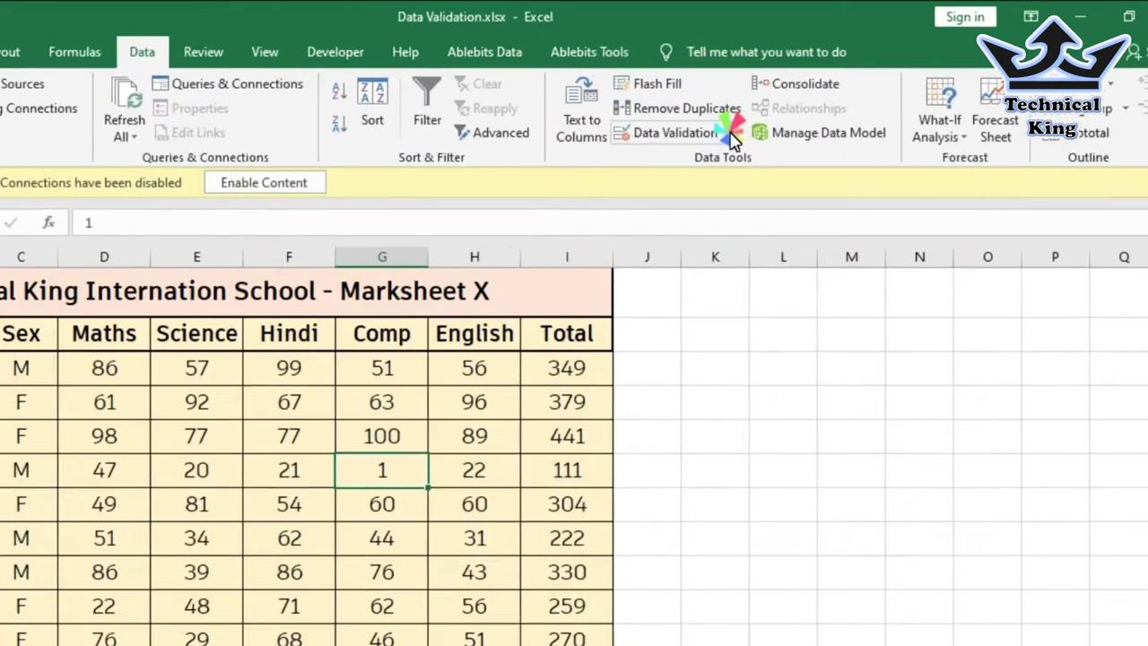
pyautogui.click(733, 140)
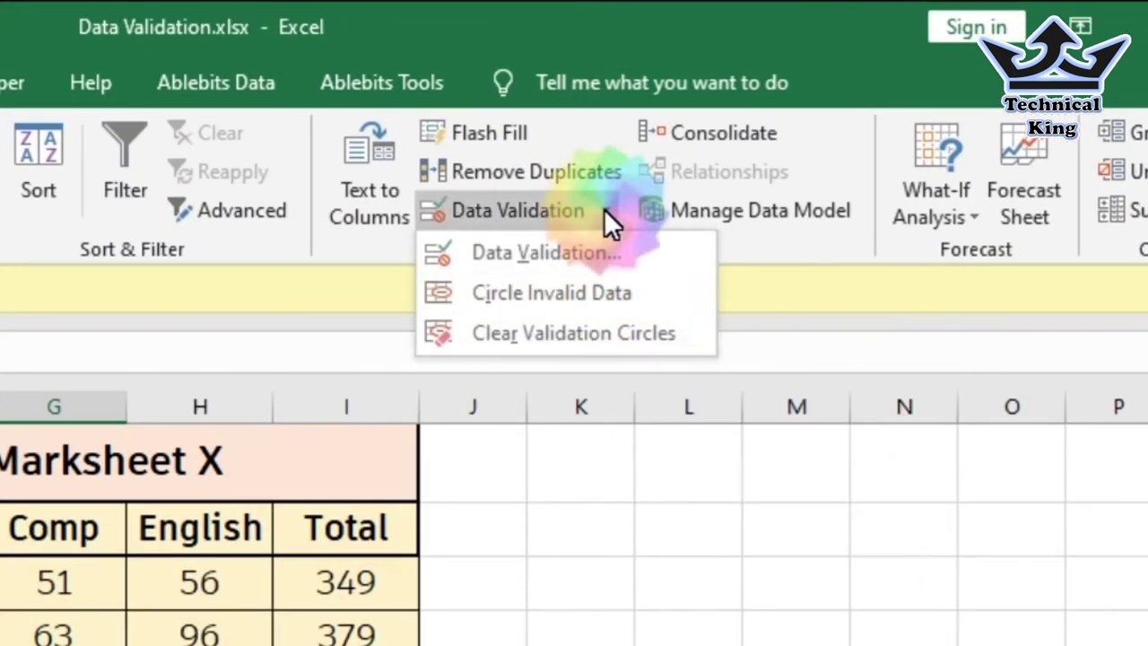
pyautogui.click(626, 294)
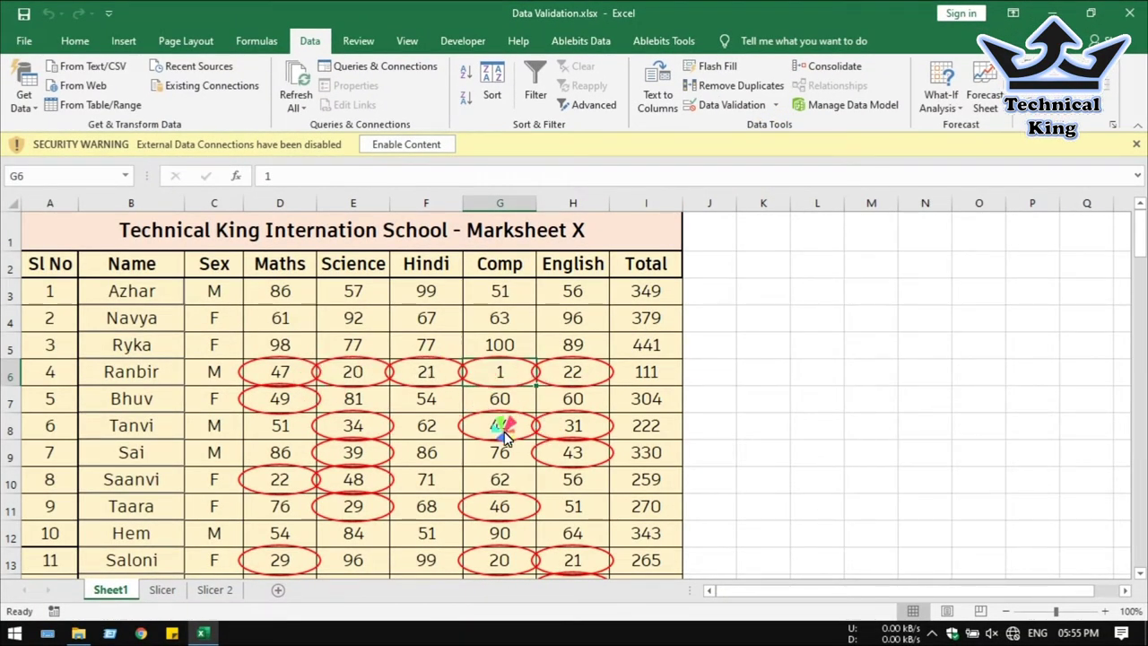
pyautogui.scroll(-2, 504, 437)
pyautogui.scroll(-3, 503, 435)
pyautogui.scroll(2, 462, 377)
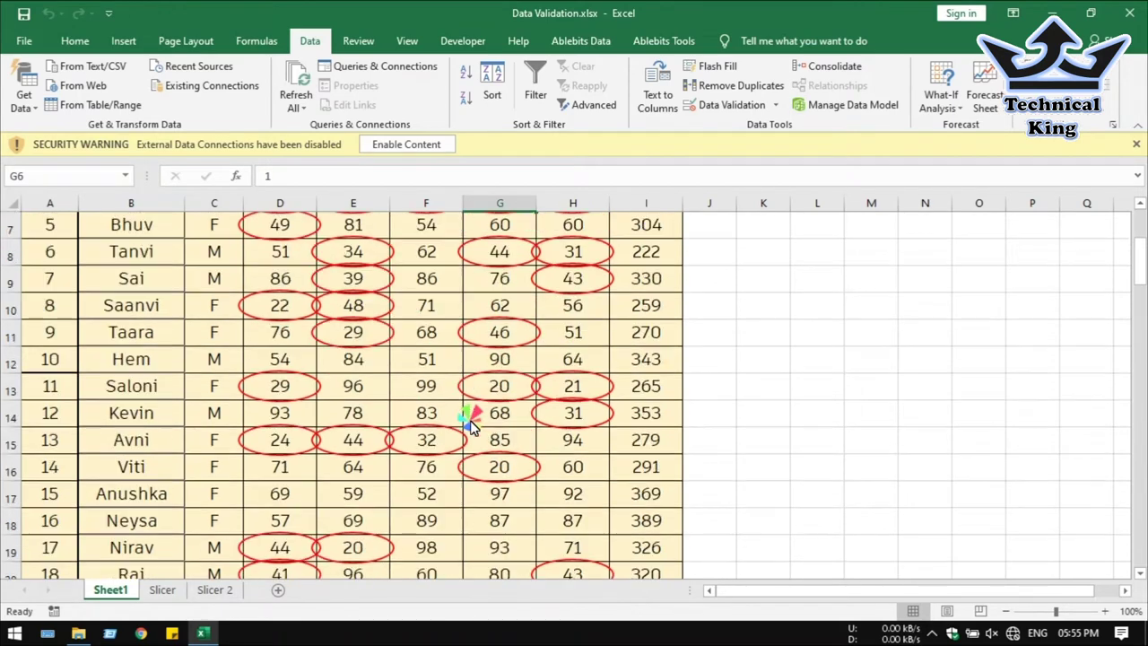
pyautogui.scroll(2, 471, 426)
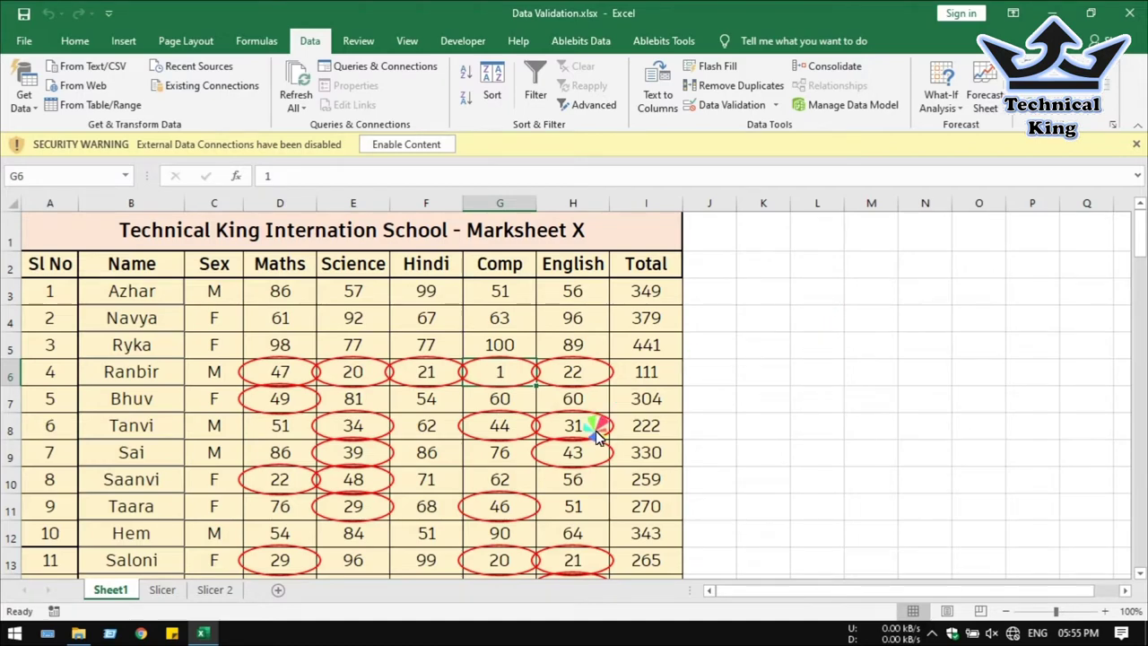
# Correct the circled English marks: H13 to 60 and H14 to 66
pyautogui.scroll(-2, 301, 395)
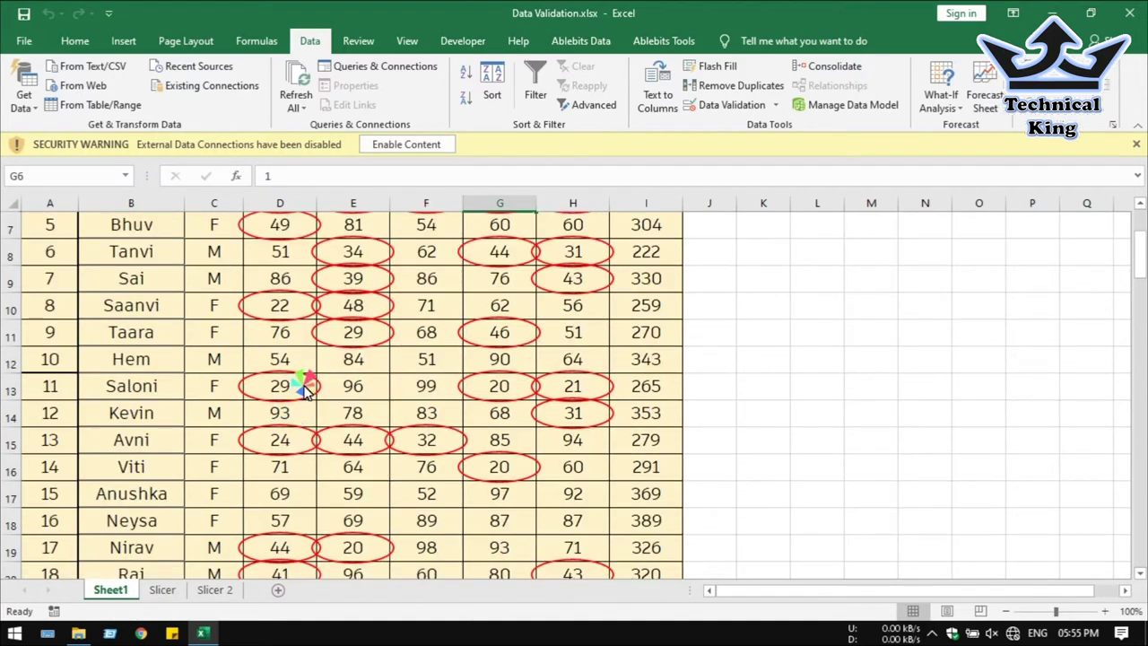
pyautogui.click(289, 390)
pyautogui.click(587, 388)
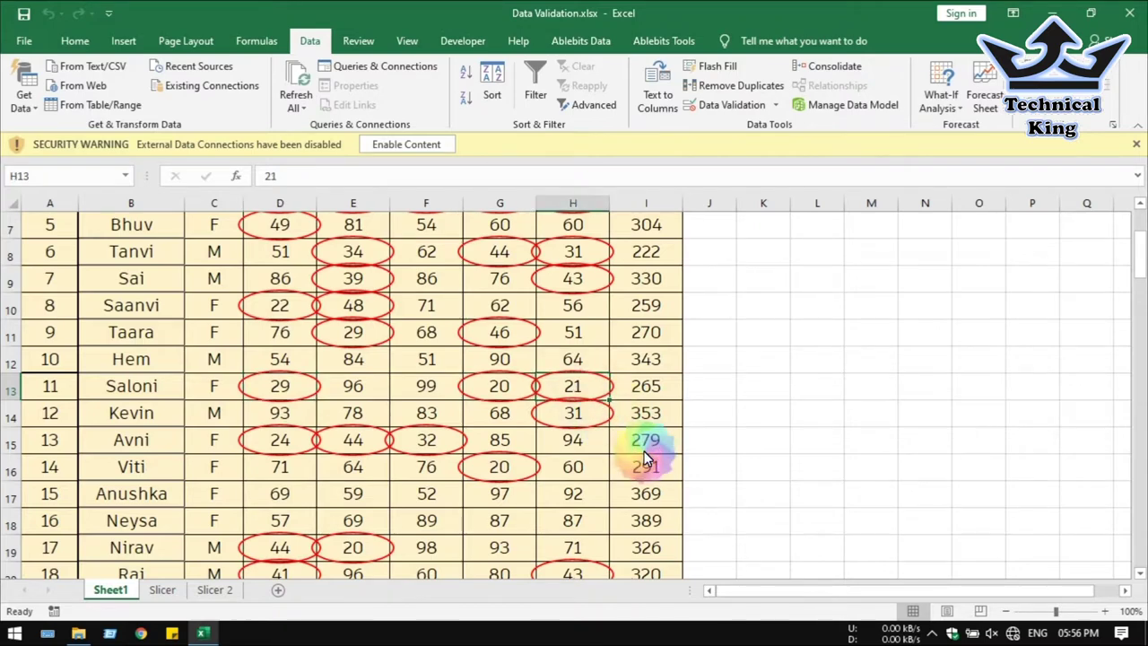
pyautogui.write('60')
pyautogui.press('Return')
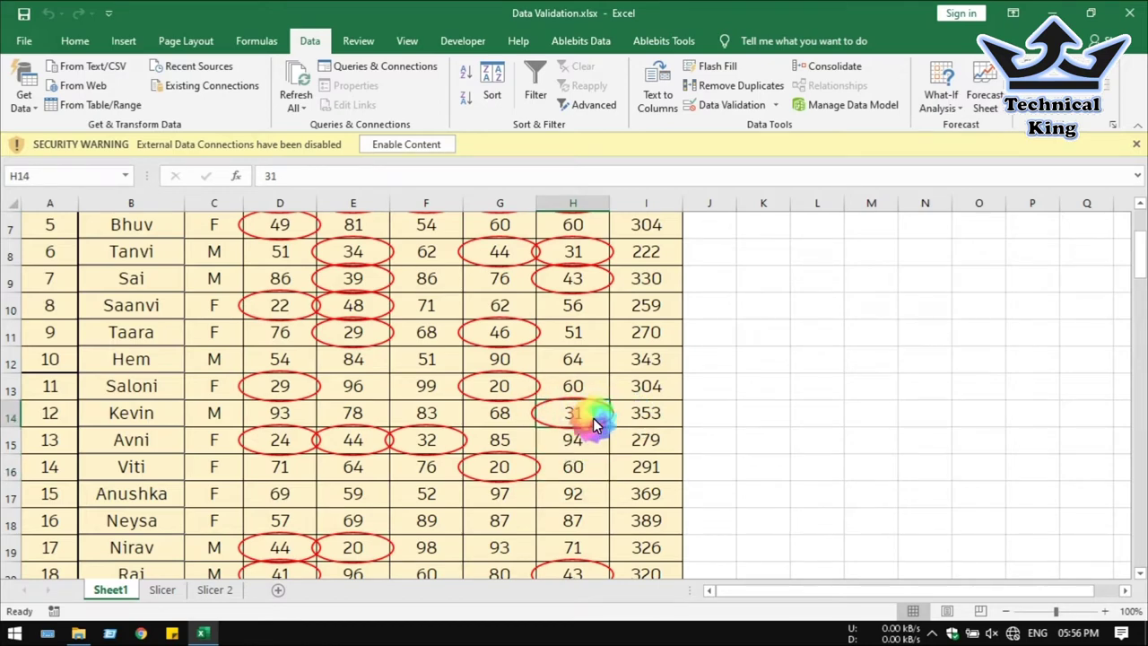
pyautogui.write('66')
pyautogui.press('Return')
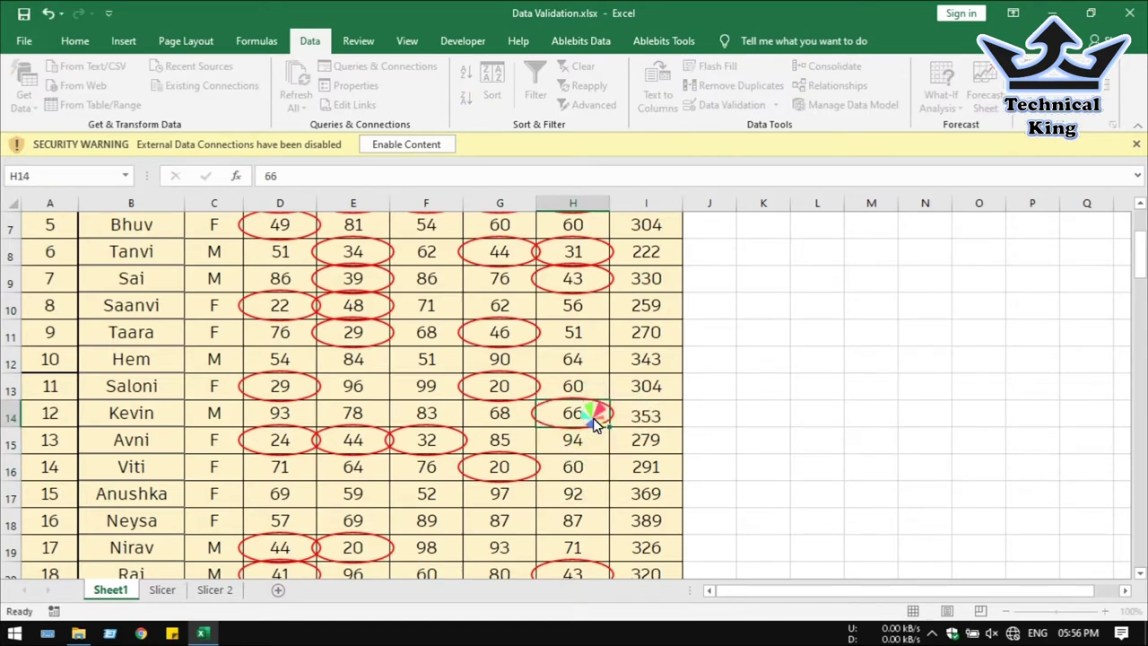
# Change the Comp mark in G13 to 80, making that student's total 364
pyautogui.click(496, 385)
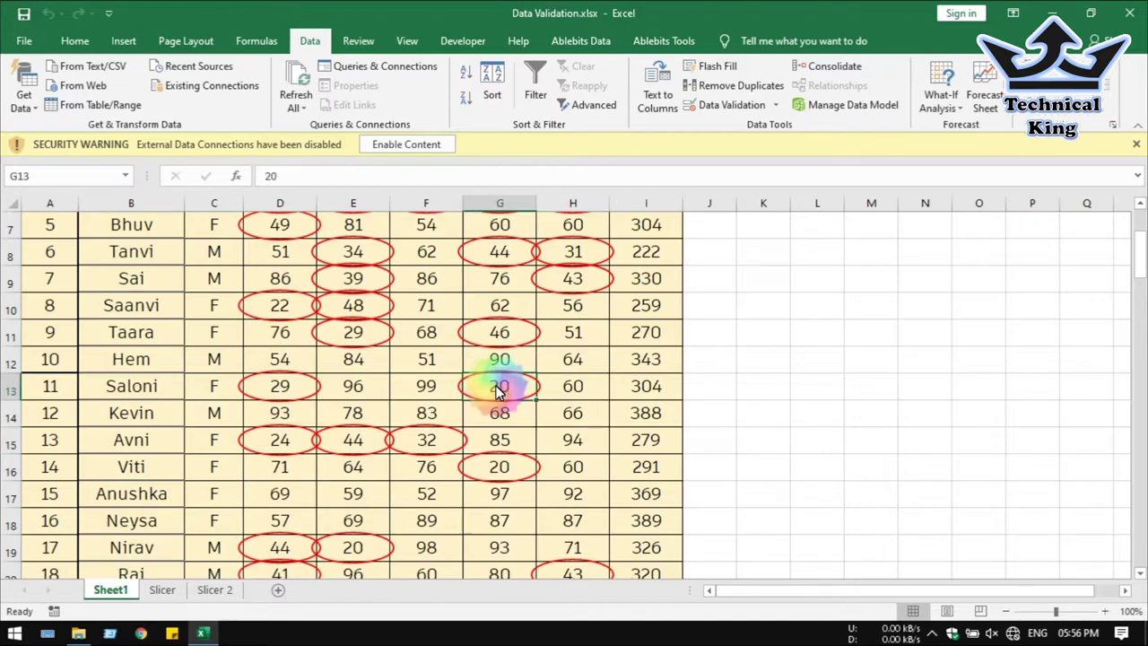
pyautogui.write('80')
pyautogui.press('Return')
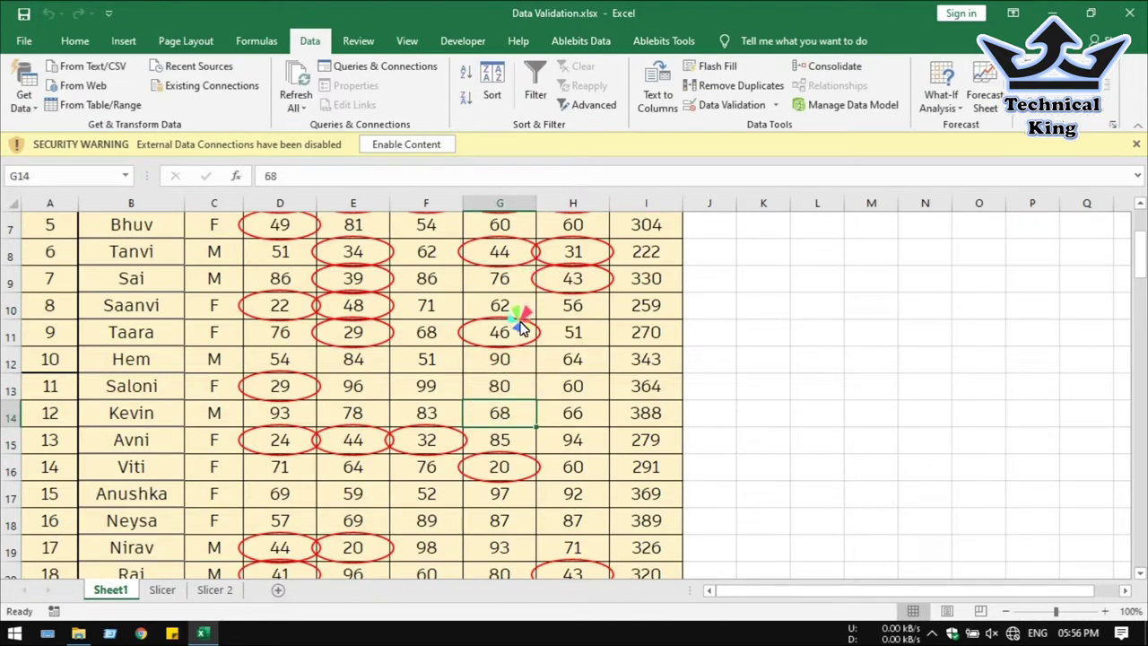
pyautogui.scroll(2, 519, 315)
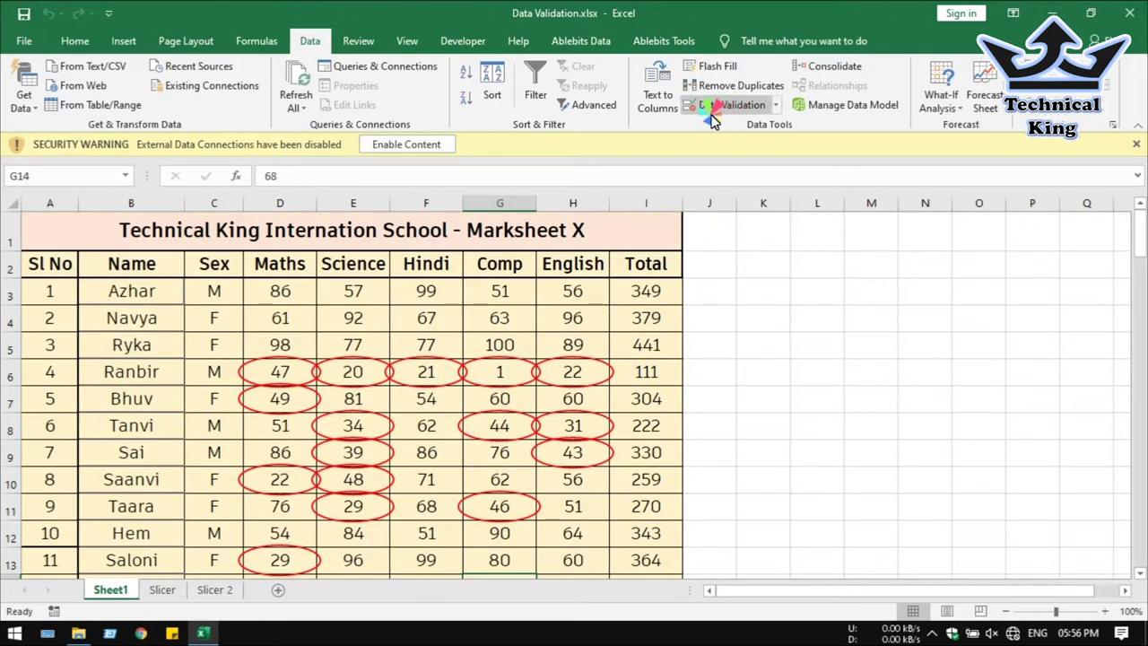
pyautogui.scroll(-3, 377, 489)
pyautogui.scroll(-2, 376, 489)
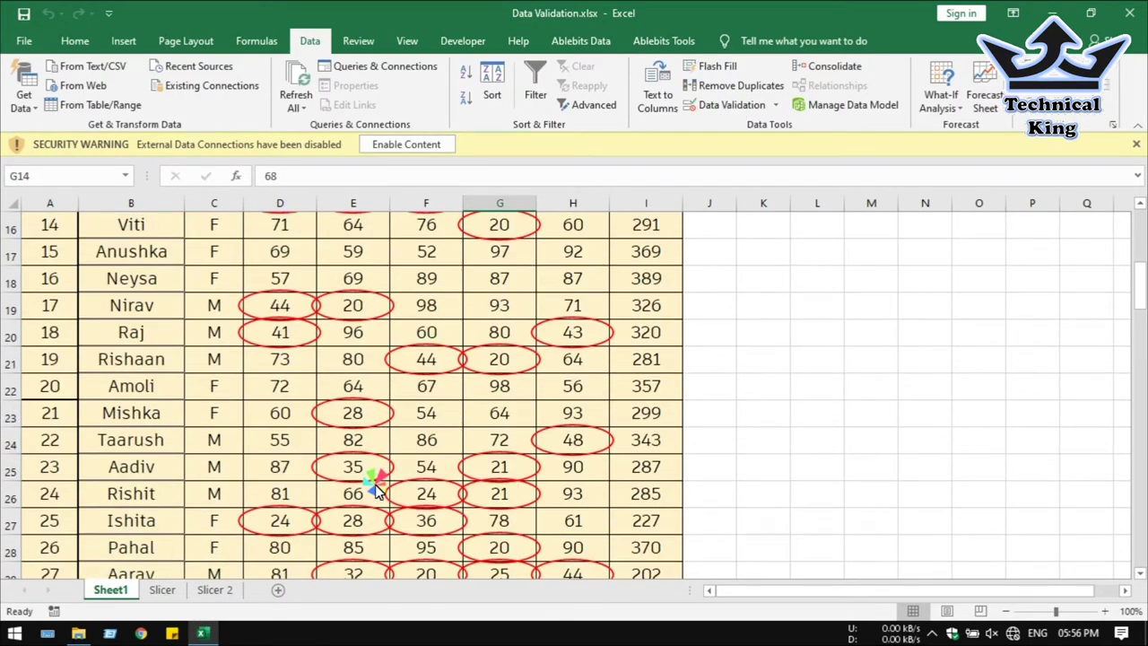
pyautogui.scroll(3, 446, 454)
pyautogui.scroll(2, 446, 453)
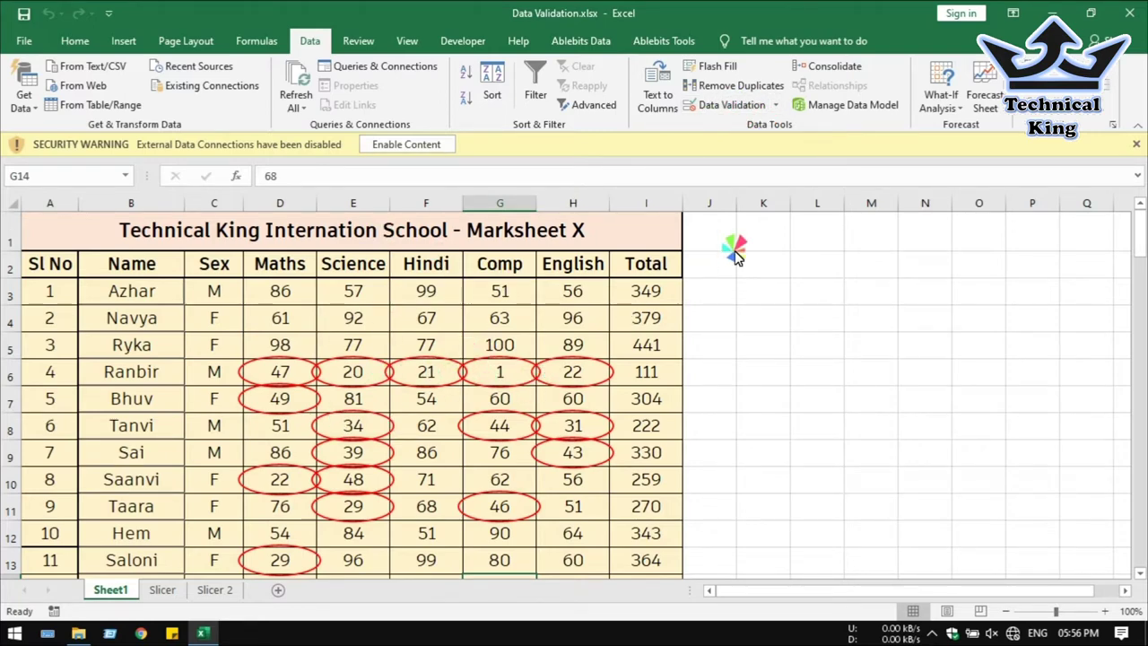
# Choose Clear Validation Circles from the Data Validation menu
pyautogui.click(778, 108)
pyautogui.click(773, 168)
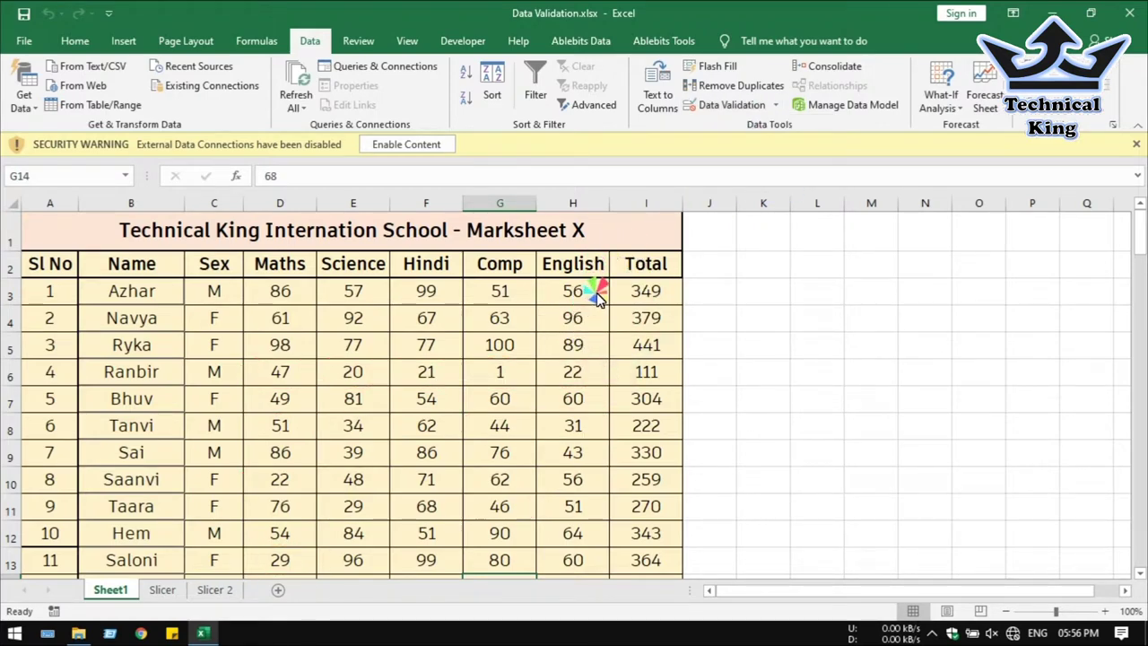
pyautogui.scroll(-3, 235, 431)
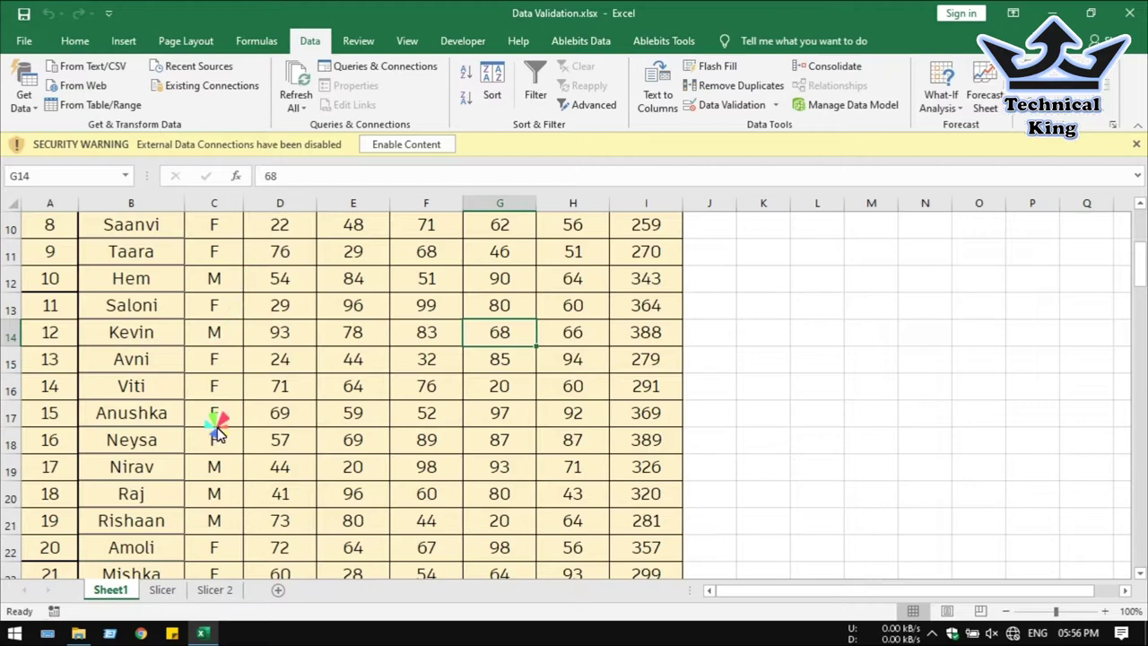
pyautogui.scroll(3, 218, 431)
# Test entering G in Sex cell C5, undo to restore F, then reselect C3
pyautogui.click(218, 294)
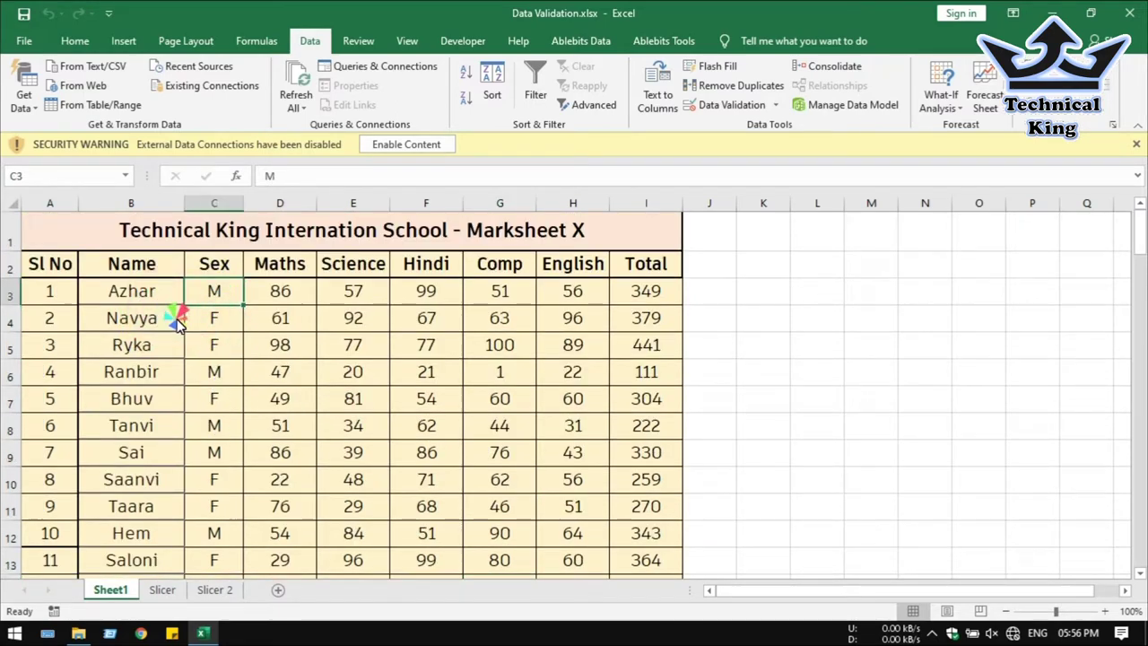
pyautogui.click(218, 319)
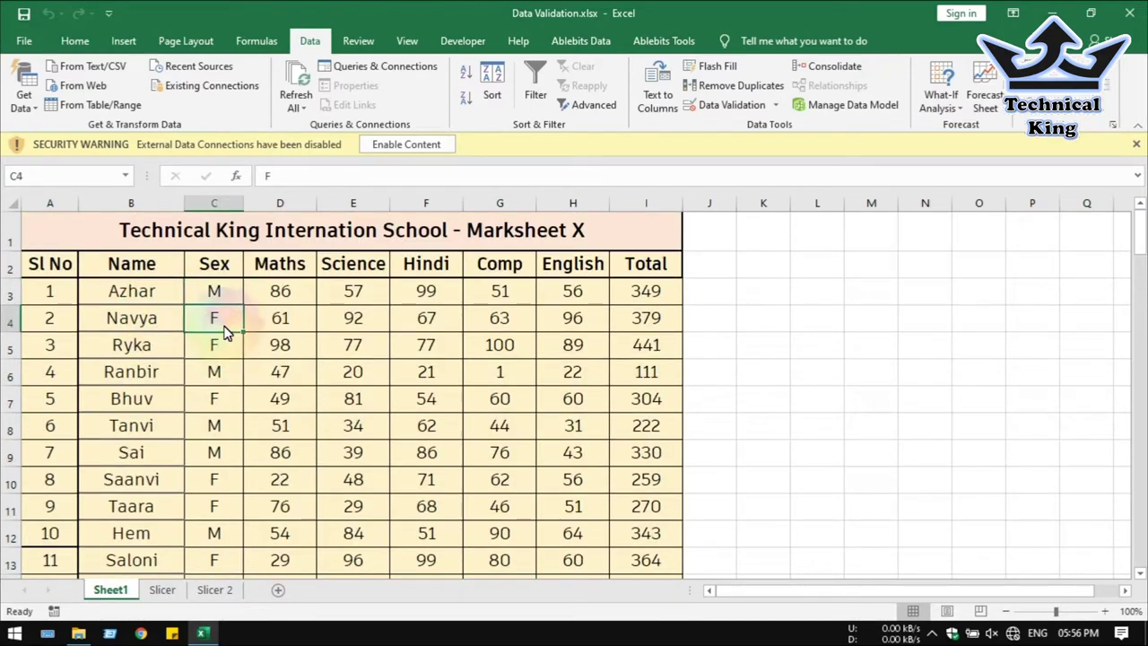
pyautogui.click(221, 347)
pyautogui.click(221, 371)
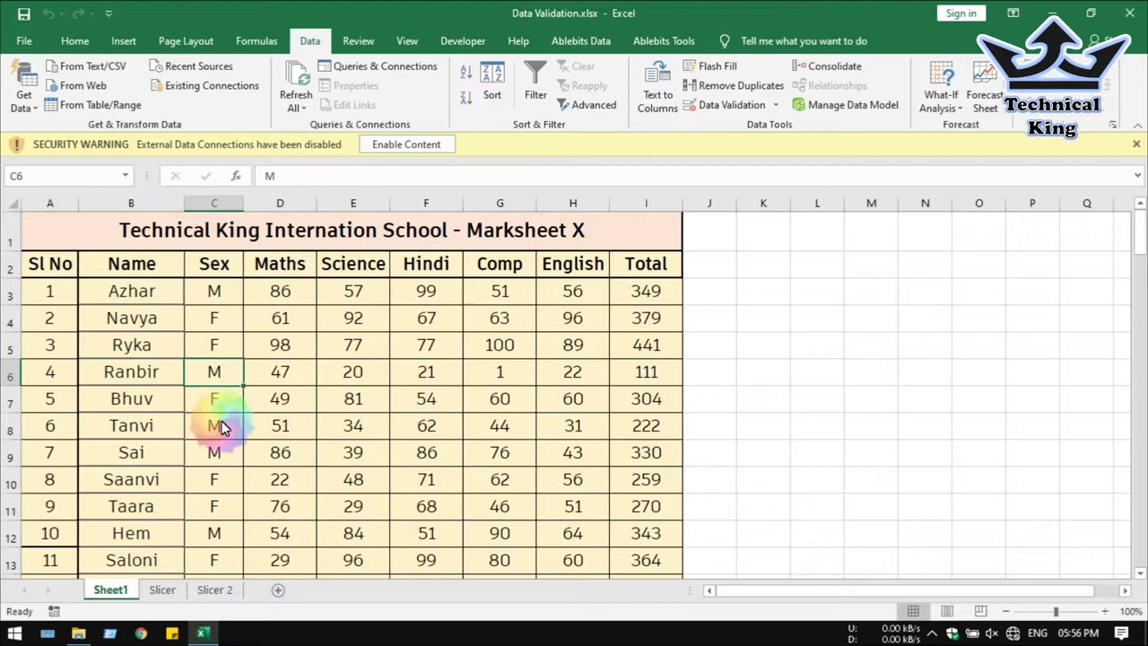
pyautogui.click(221, 353)
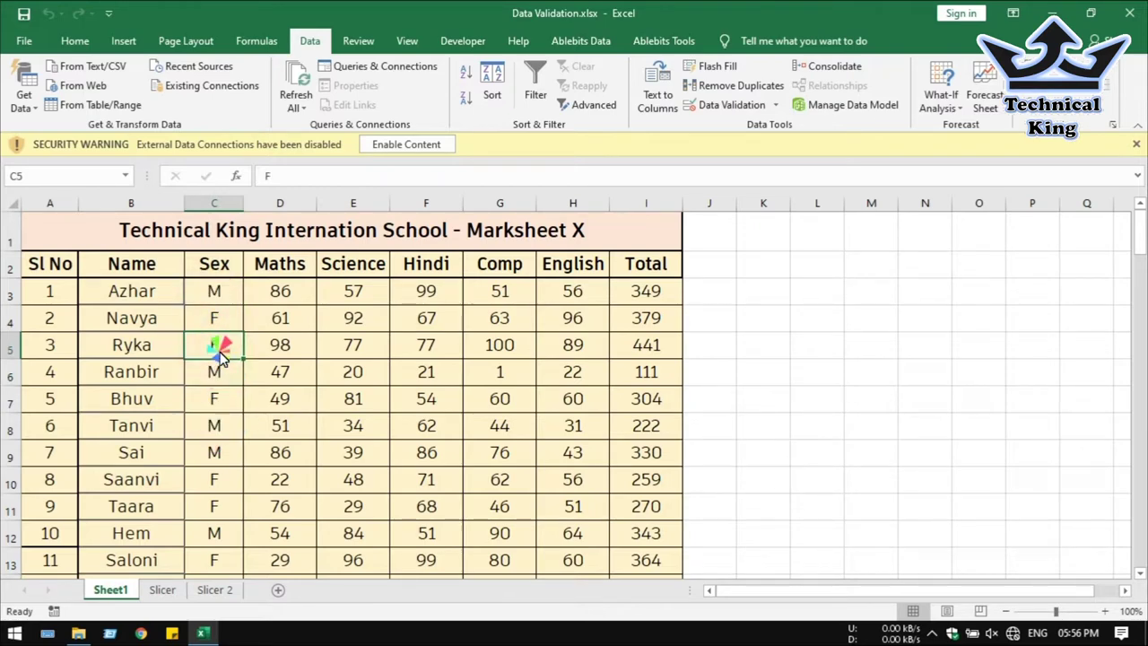
pyautogui.write('G')
pyautogui.press('Return')
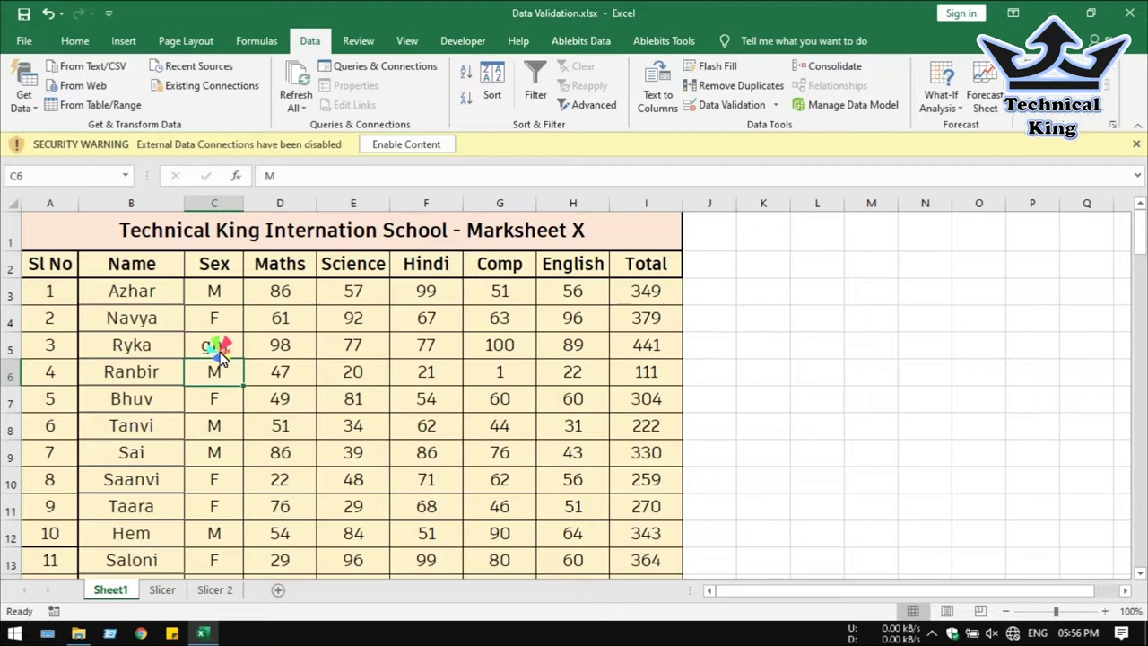
pyautogui.click(220, 355)
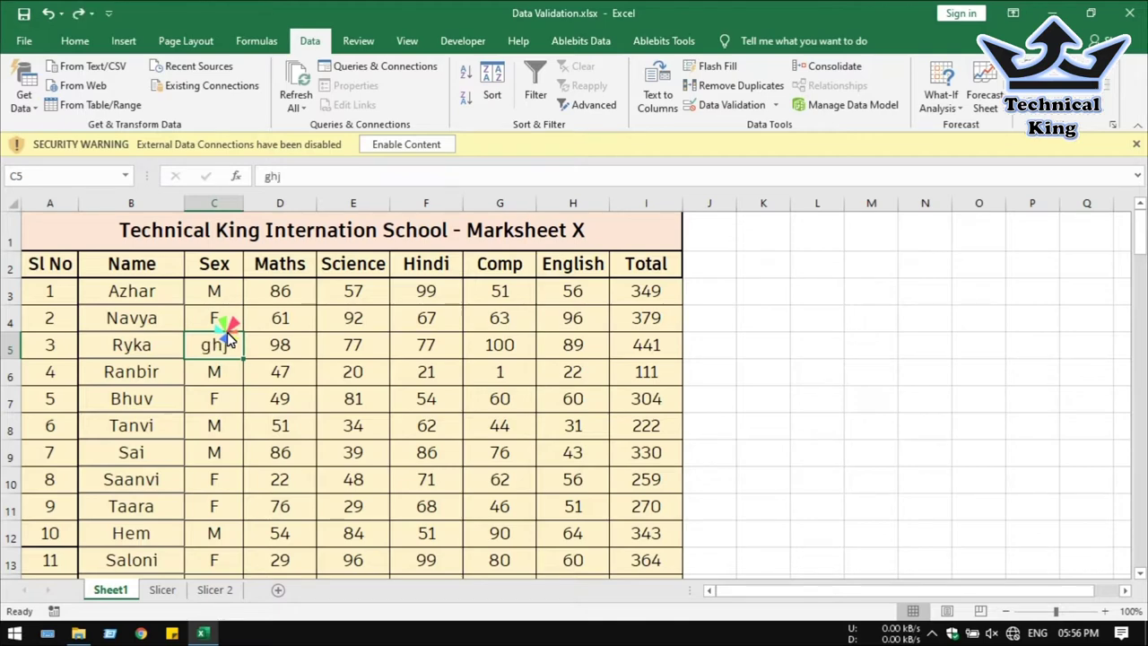
pyautogui.hotkey('ctrl', 'z')
pyautogui.click(220, 292)
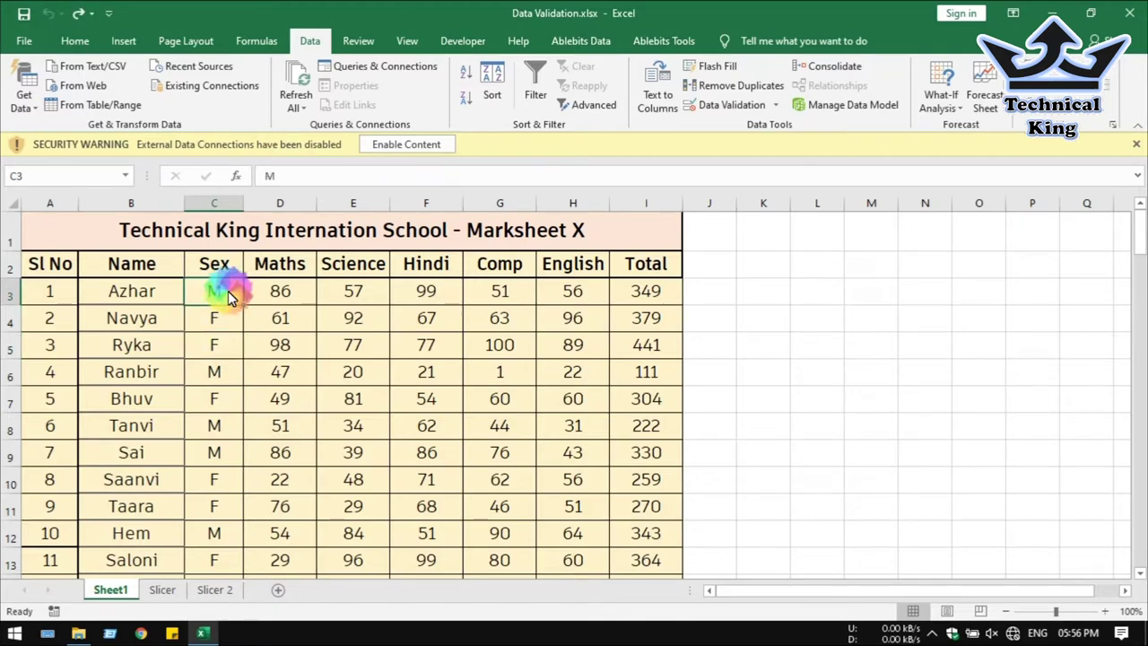
# Apply List validation with source M,F,T to the Sex cells from C3 down to row 100
pyautogui.hotkey('ctrl', 'shift', 'Down')
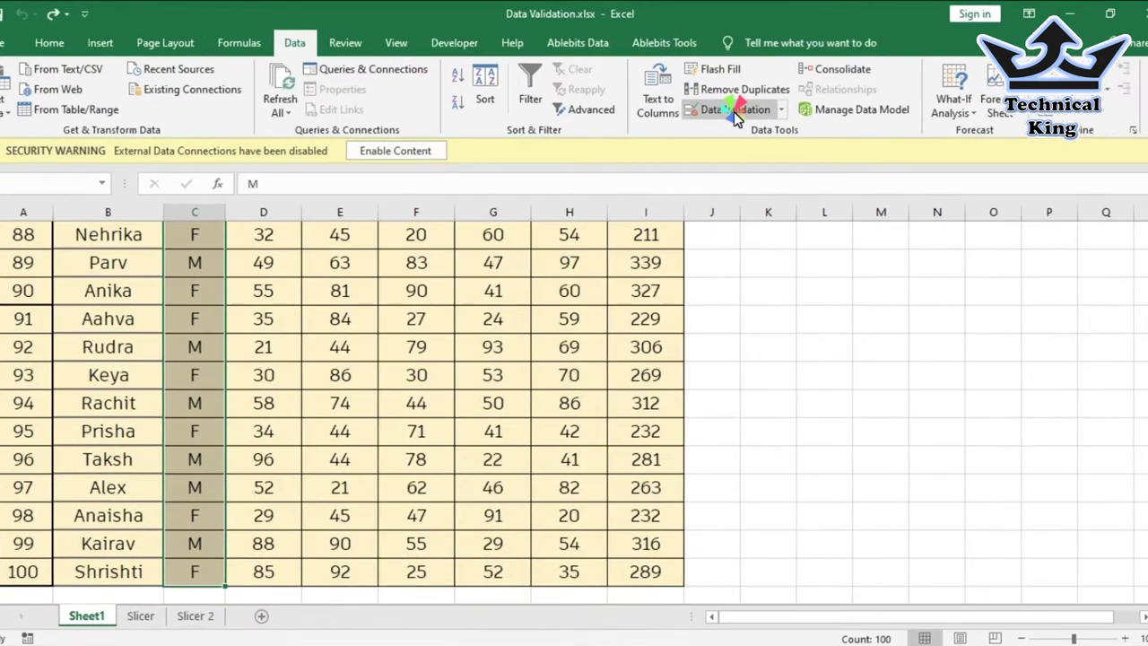
pyautogui.click(734, 117)
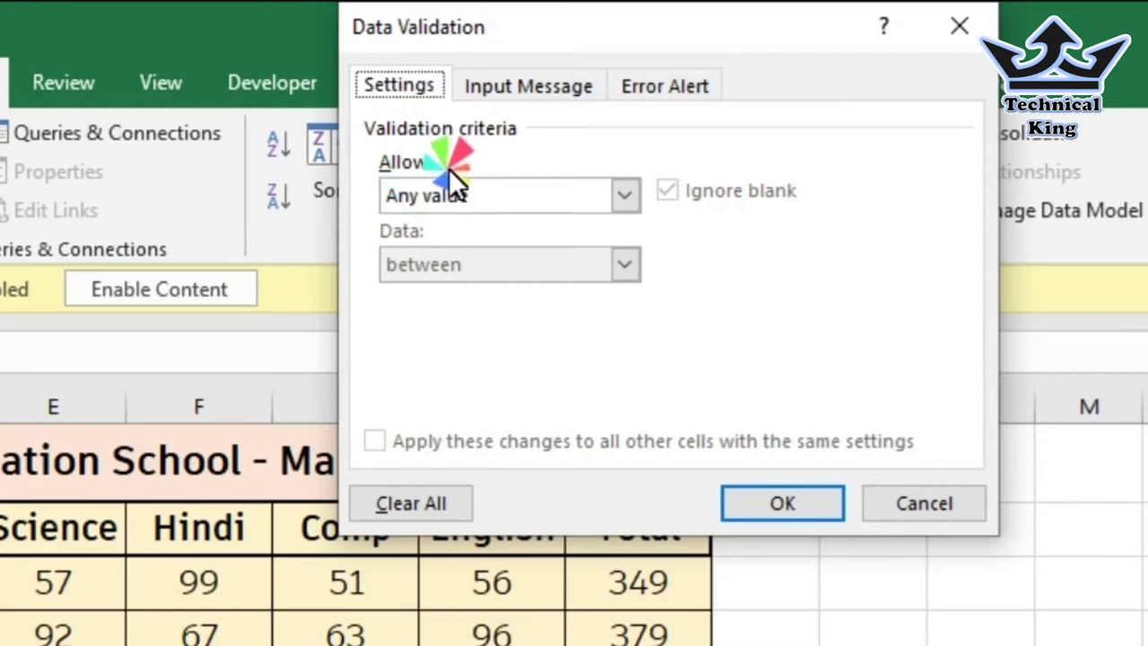
pyautogui.click(562, 202)
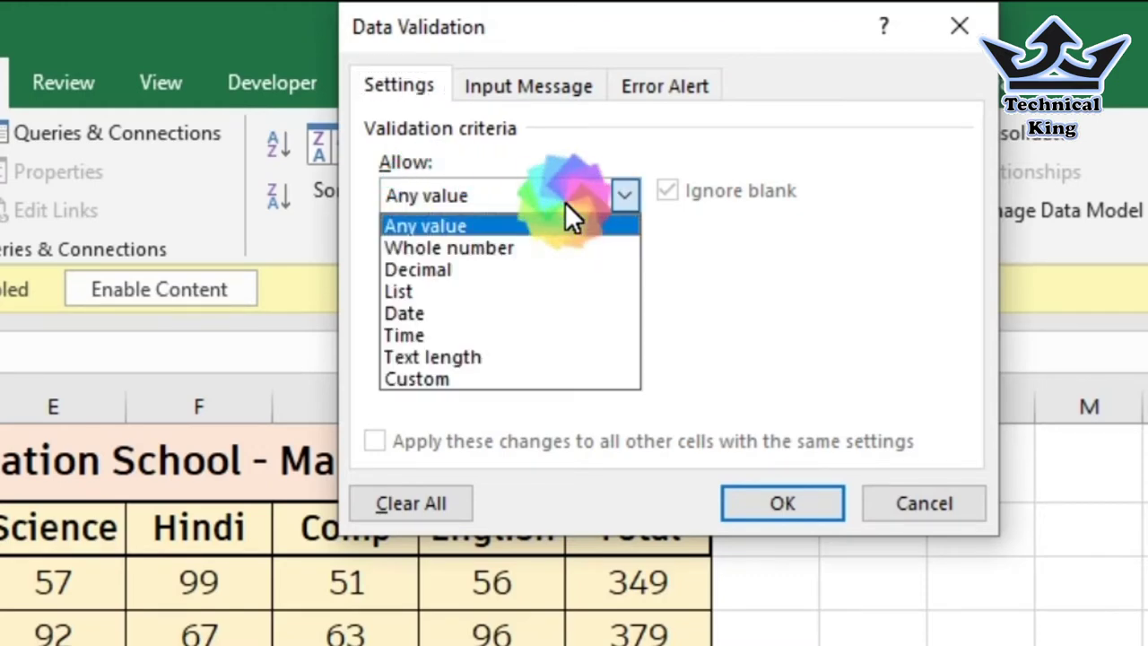
pyautogui.click(439, 289)
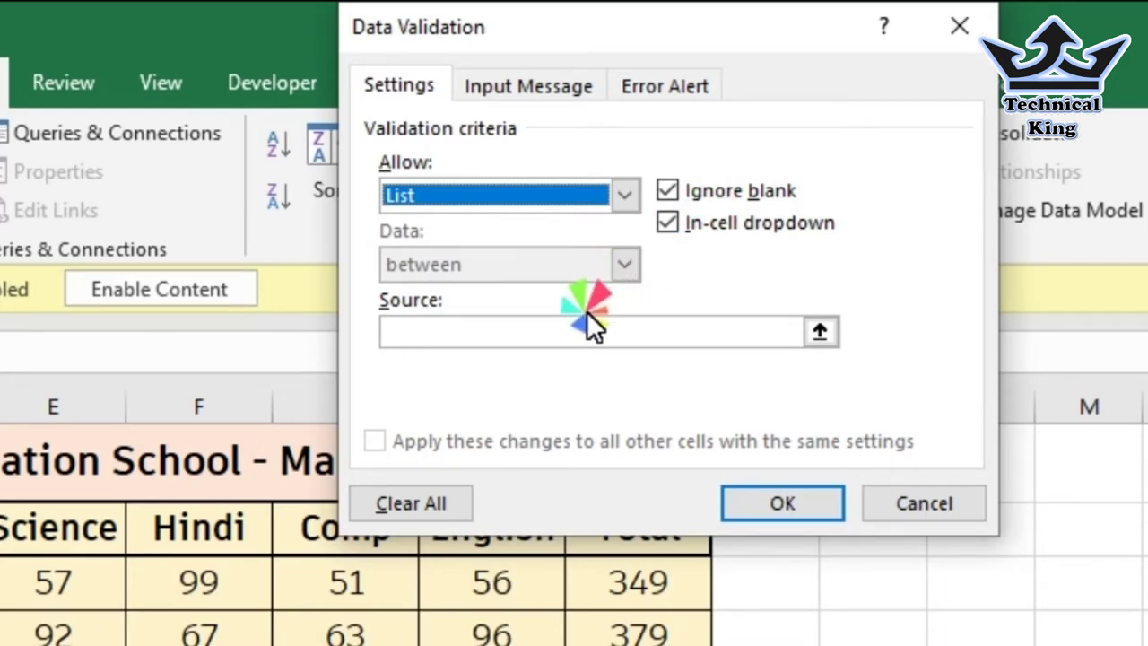
pyautogui.click(570, 334)
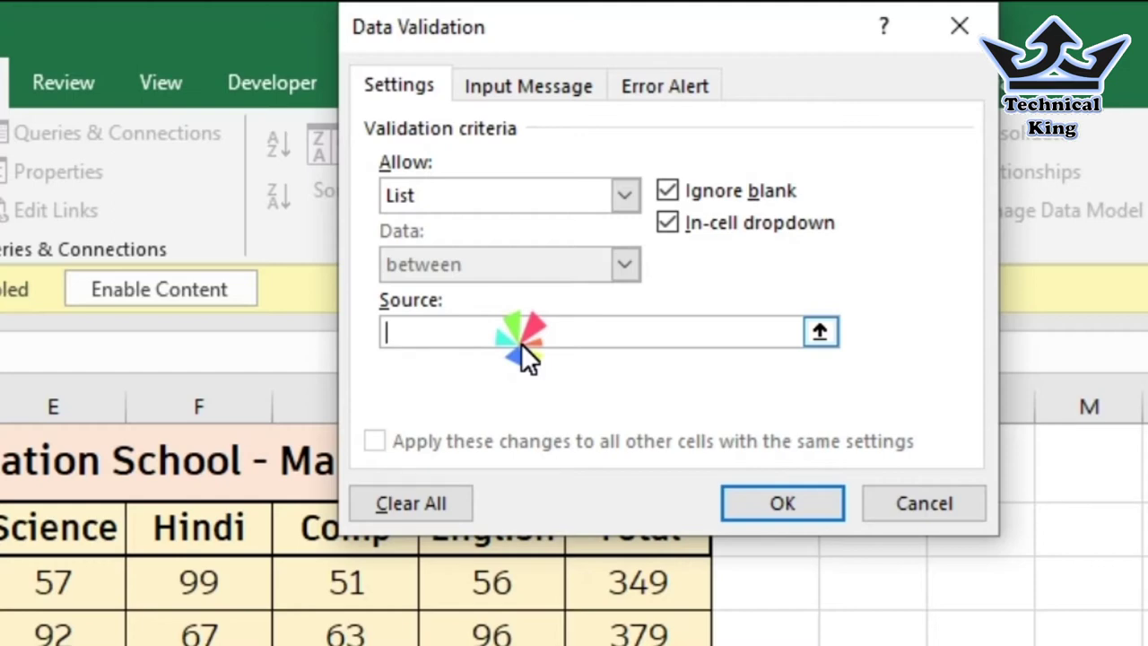
pyautogui.write('M,')
pyautogui.write('F')
pyautogui.write(',T')
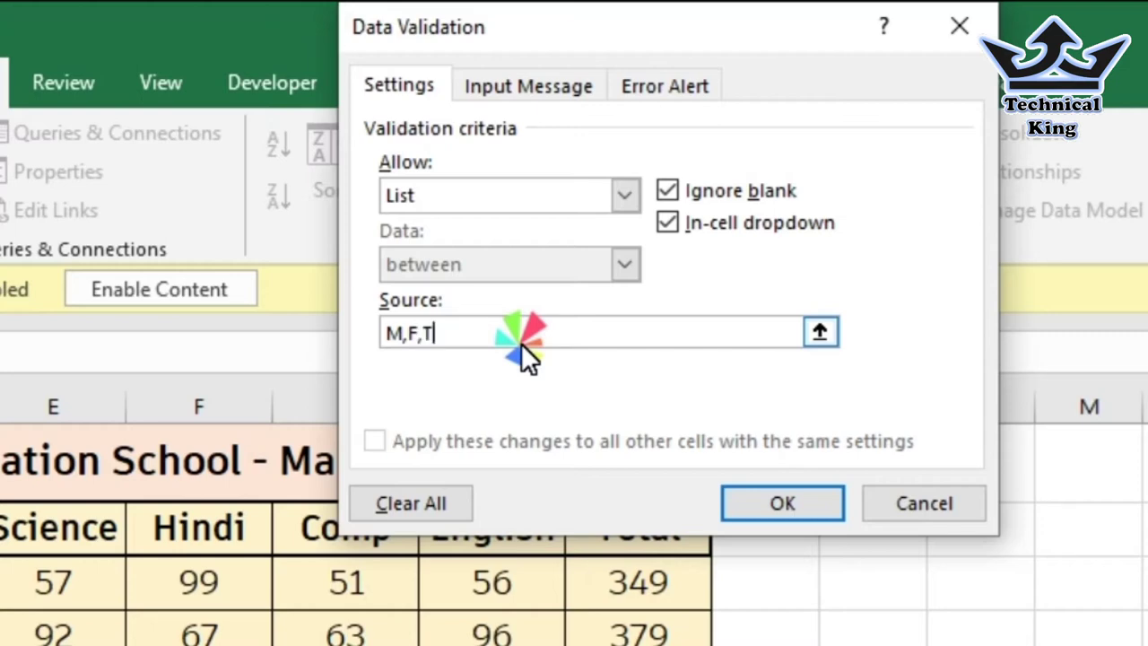
pyautogui.click(798, 506)
# Clear the existing Sex entries in C3:C11
pyautogui.scroll(-8, 225, 330)
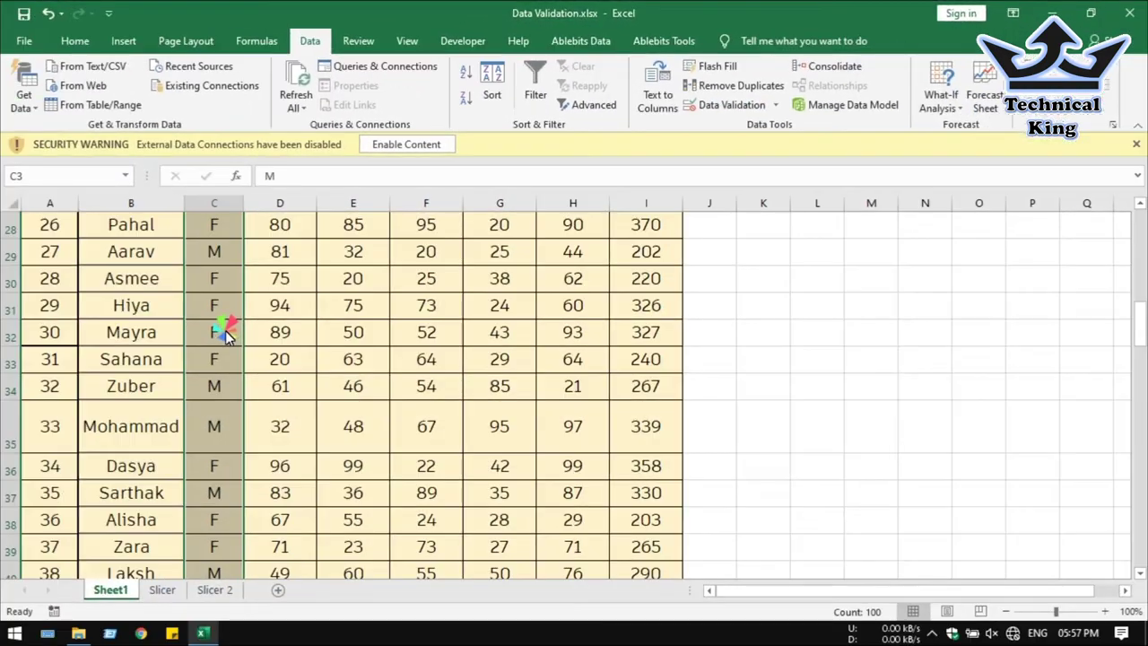
pyautogui.scroll(-3, 226, 331)
pyautogui.scroll(-2, 226, 333)
pyautogui.click(226, 334)
pyautogui.scroll(-5, 288, 357)
pyautogui.scroll(19, 296, 366)
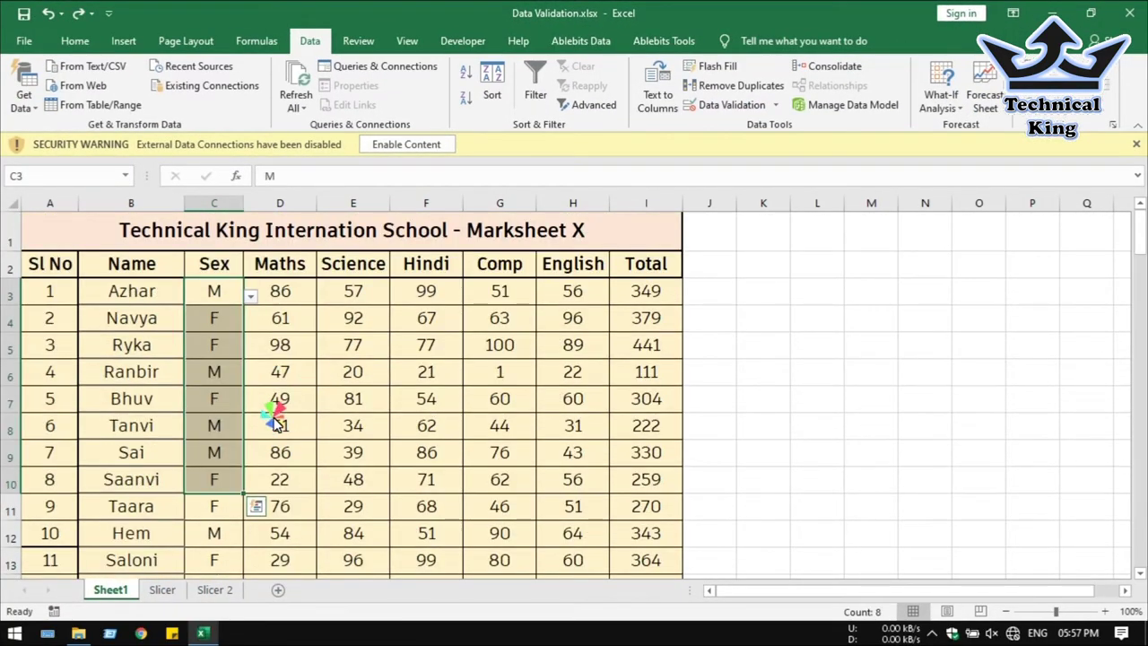
pyautogui.moveTo(224, 291); pyautogui.dragTo(227, 521)
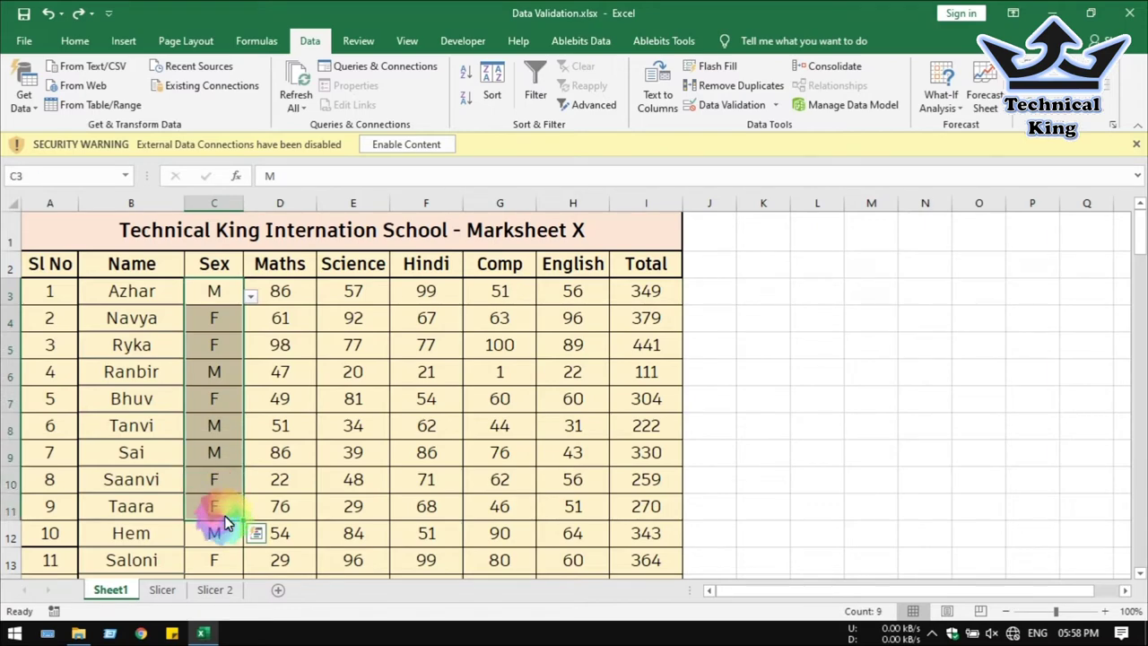
pyautogui.press('Delete')
pyautogui.click(144, 372)
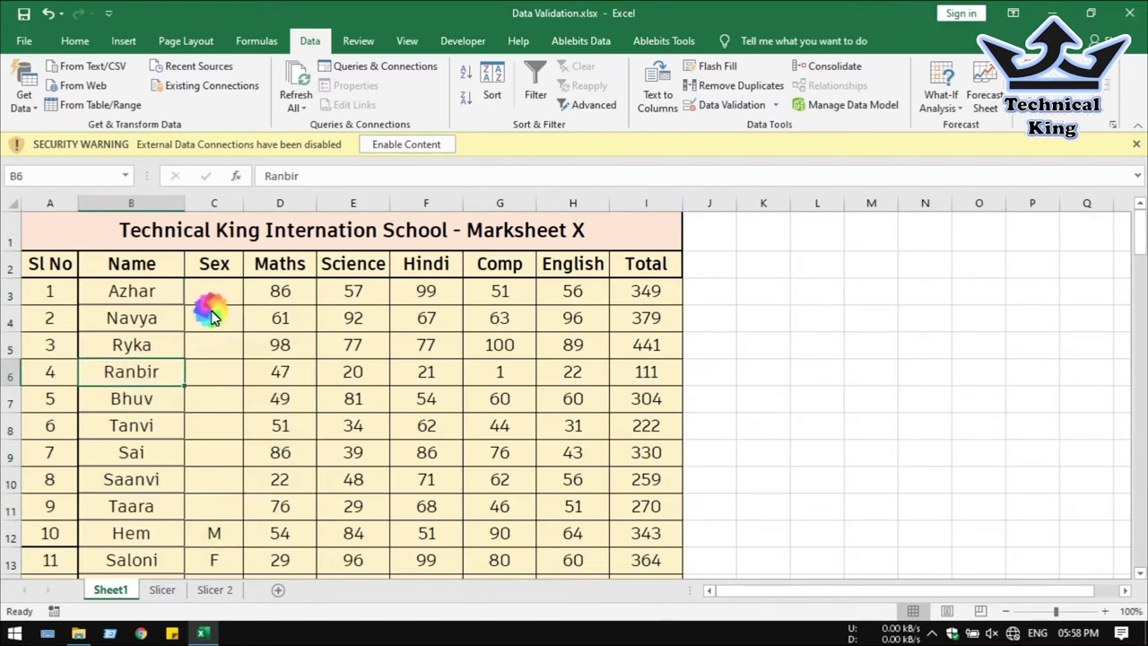
# Pick M for the first student (C3) and F for the second (C4) from the dropdowns
pyautogui.click(205, 314)
pyautogui.click(117, 382)
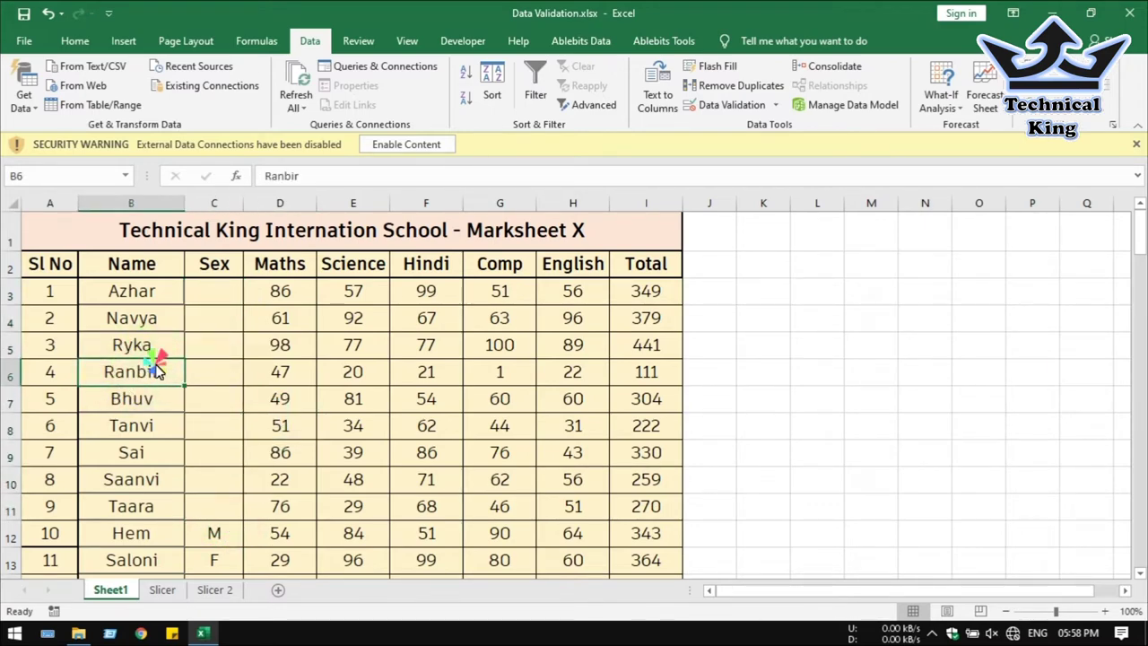
pyautogui.click(214, 296)
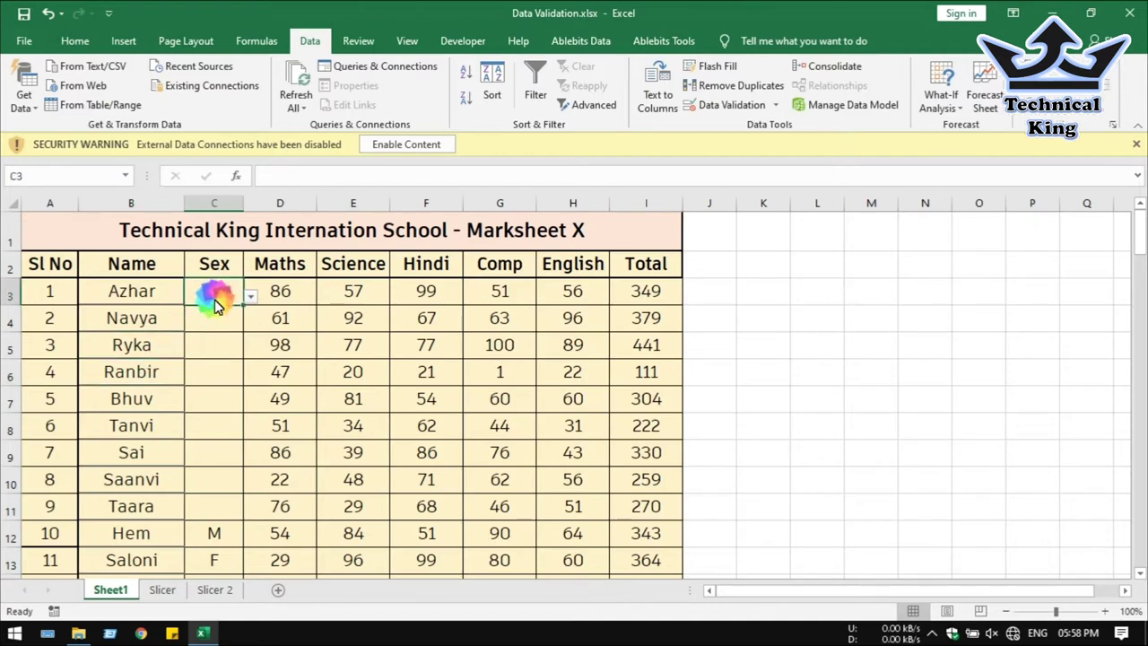
pyautogui.click(250, 296)
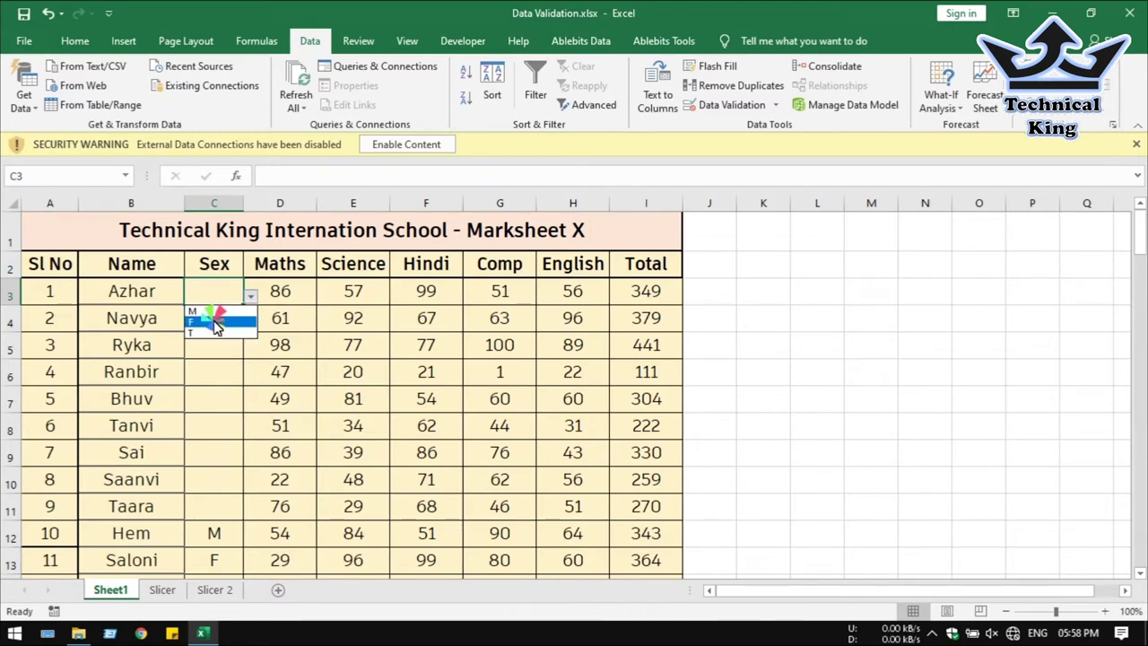
pyautogui.click(214, 312)
pyautogui.click(235, 319)
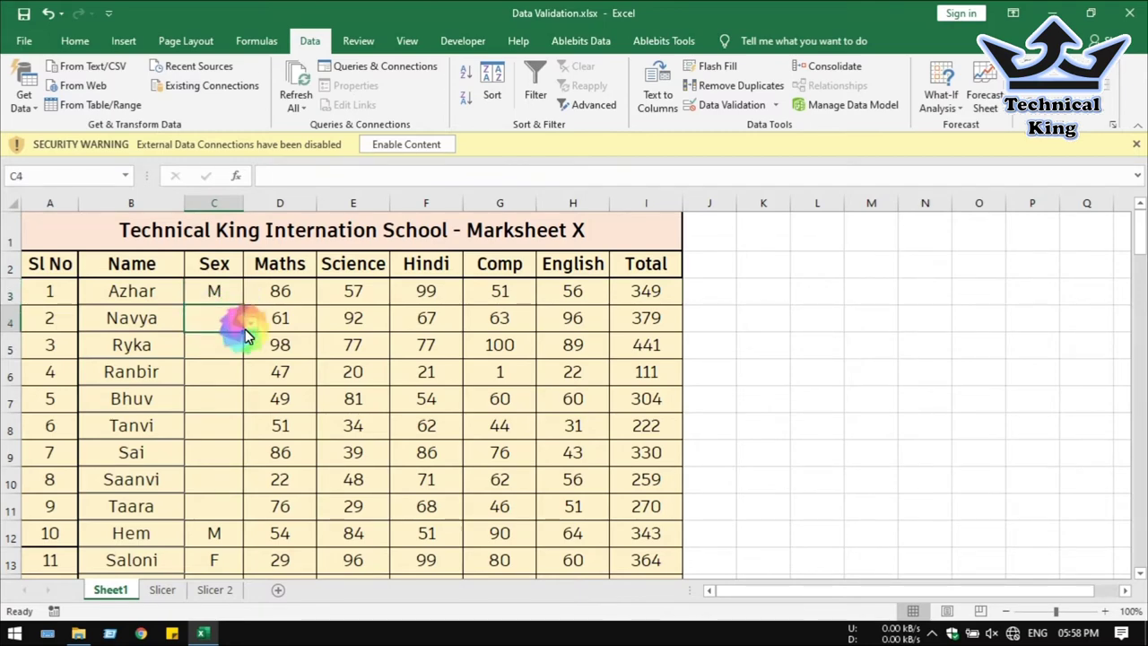
pyautogui.click(250, 323)
pyautogui.click(218, 349)
# Choose F for the fourth student in C6, then move on to the sixth student's cell C8
pyautogui.click(215, 376)
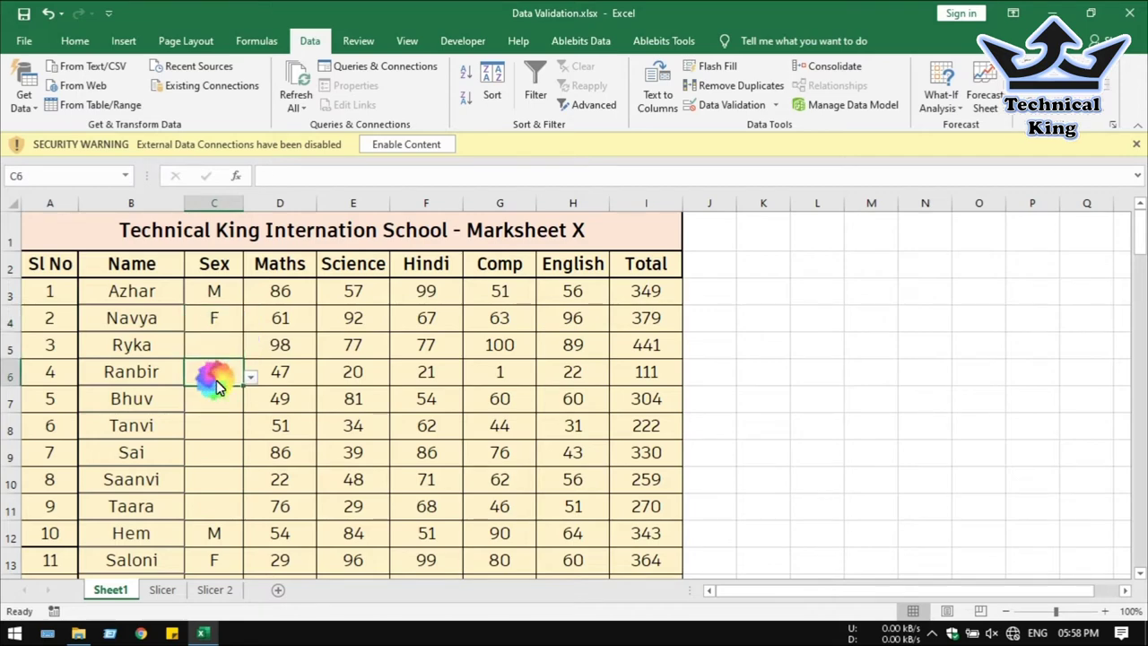
pyautogui.click(255, 380)
pyautogui.click(218, 403)
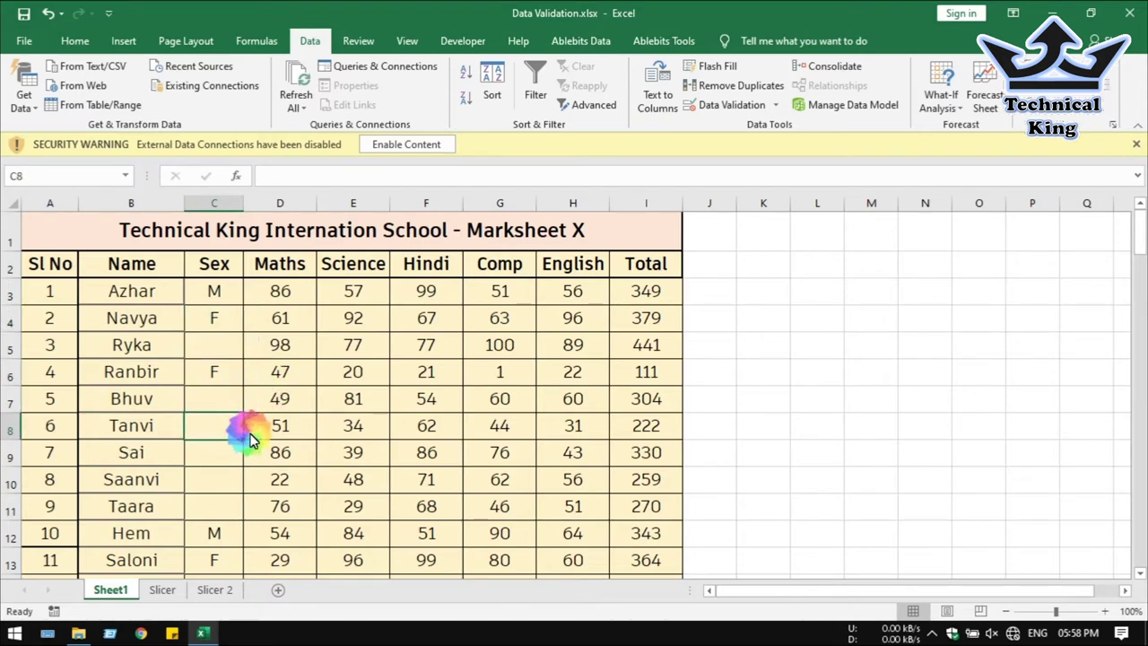
pyautogui.click(246, 431)
pyautogui.click(194, 423)
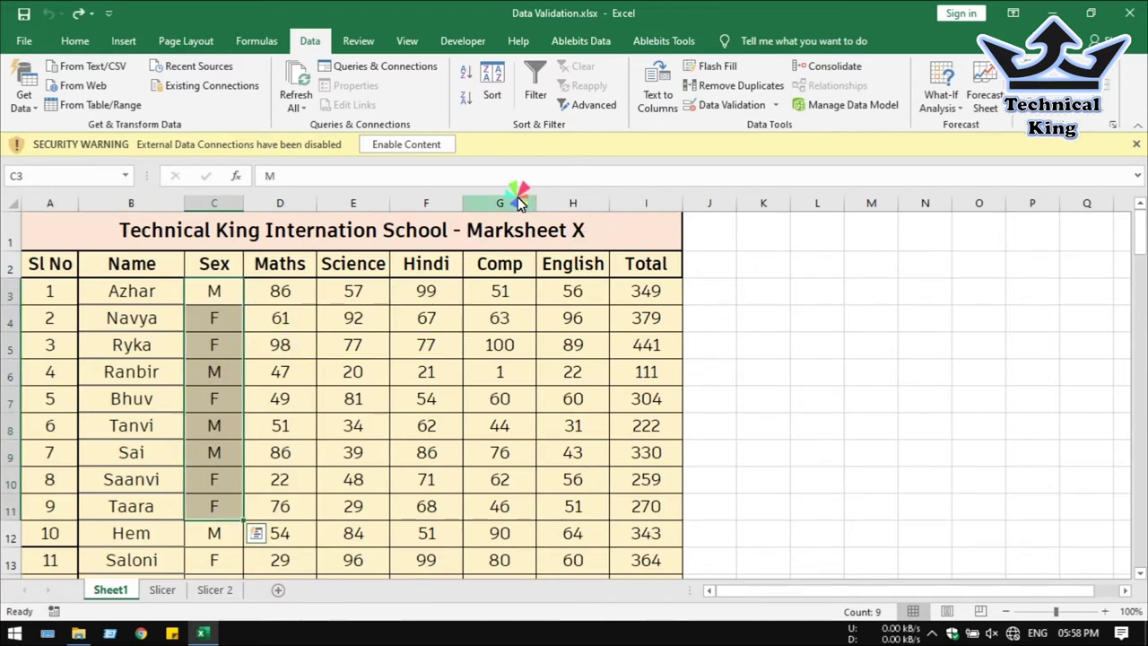
# Select the whole sheet and clear all data validation rules from it
pyautogui.click(12, 205)
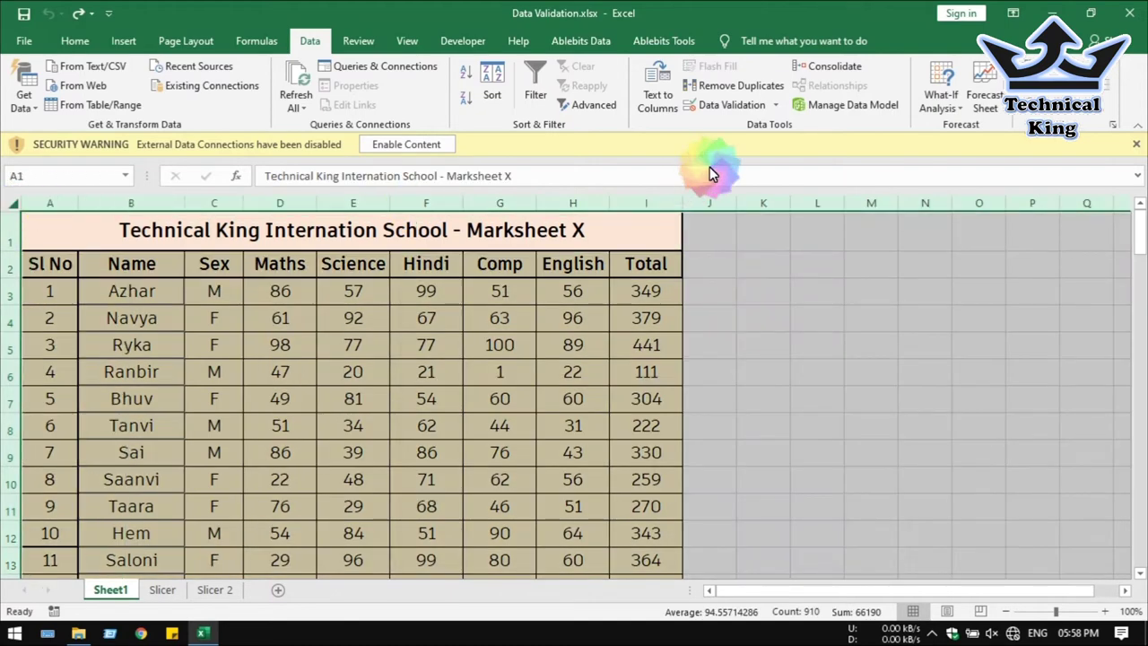
pyautogui.click(746, 107)
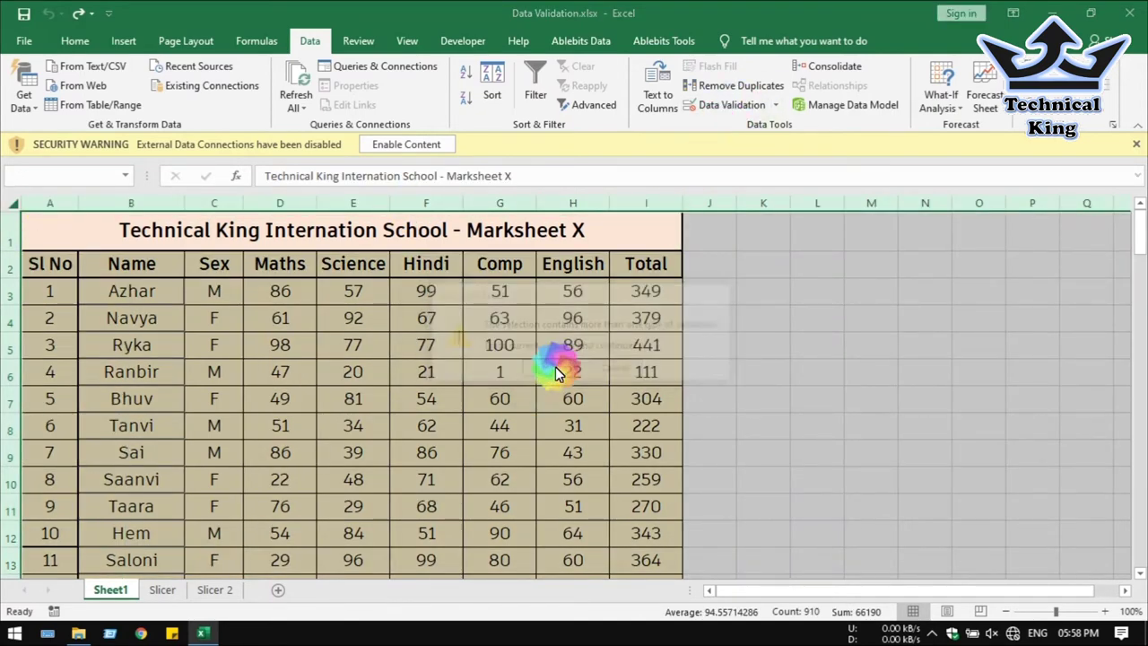
pyautogui.click(533, 251)
pyautogui.click(716, 252)
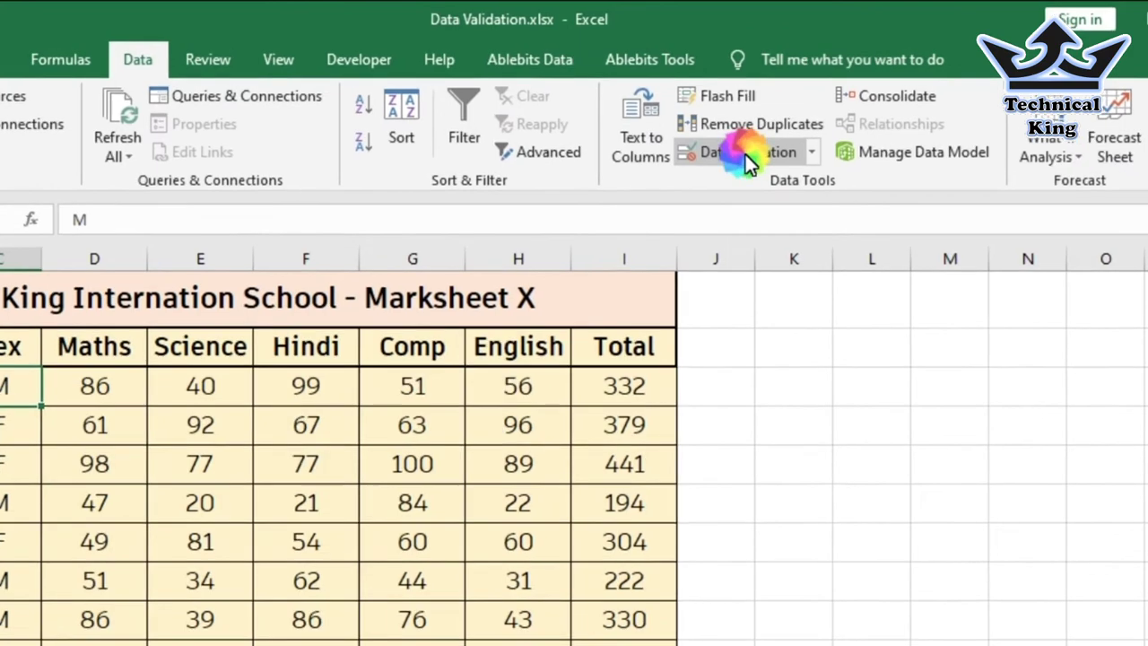
# Reopen Data Validation, browse the Input Message and Error Alert options, and close without changes
pyautogui.click(731, 104)
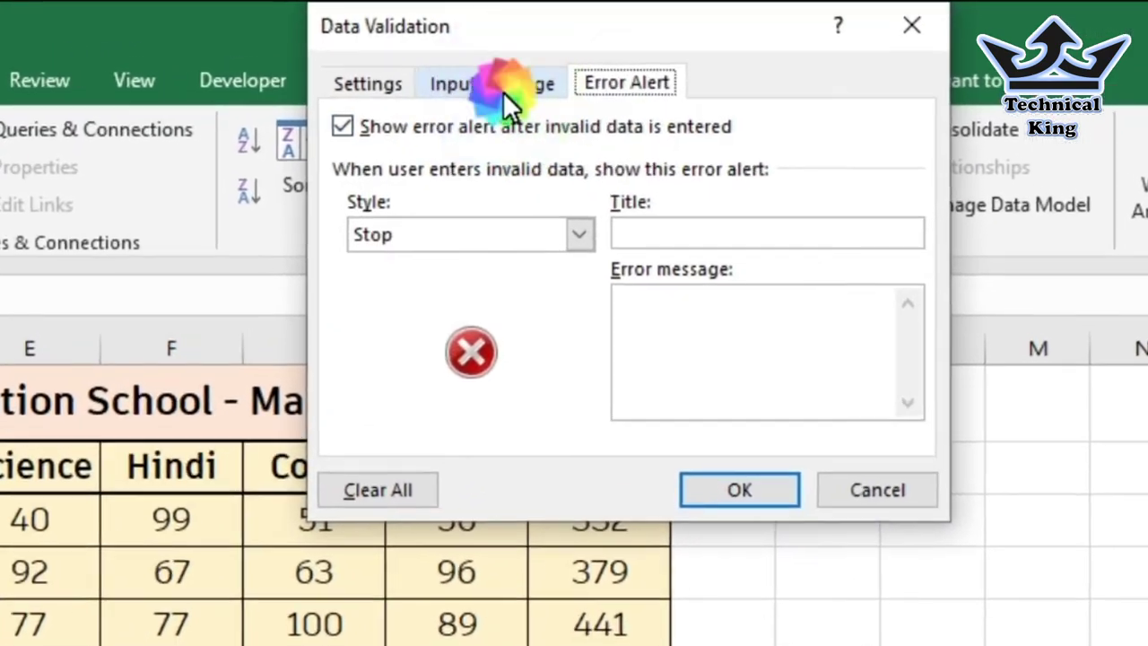
pyautogui.click(503, 91)
pyautogui.click(619, 83)
pyautogui.click(525, 90)
pyautogui.click(588, 85)
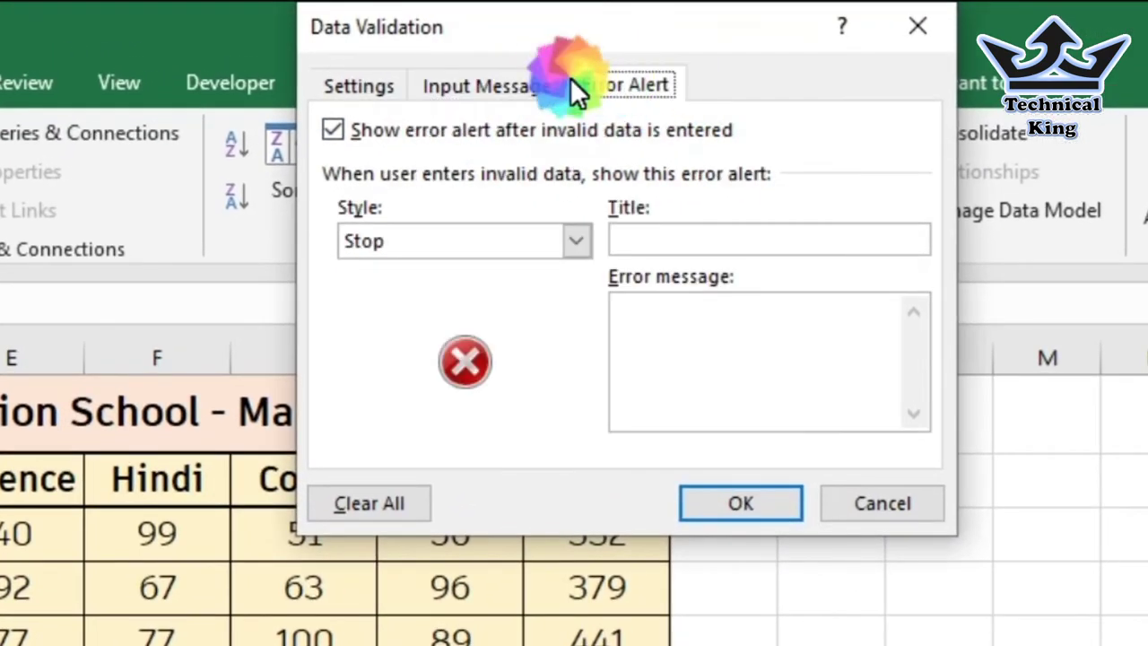
pyautogui.click(548, 85)
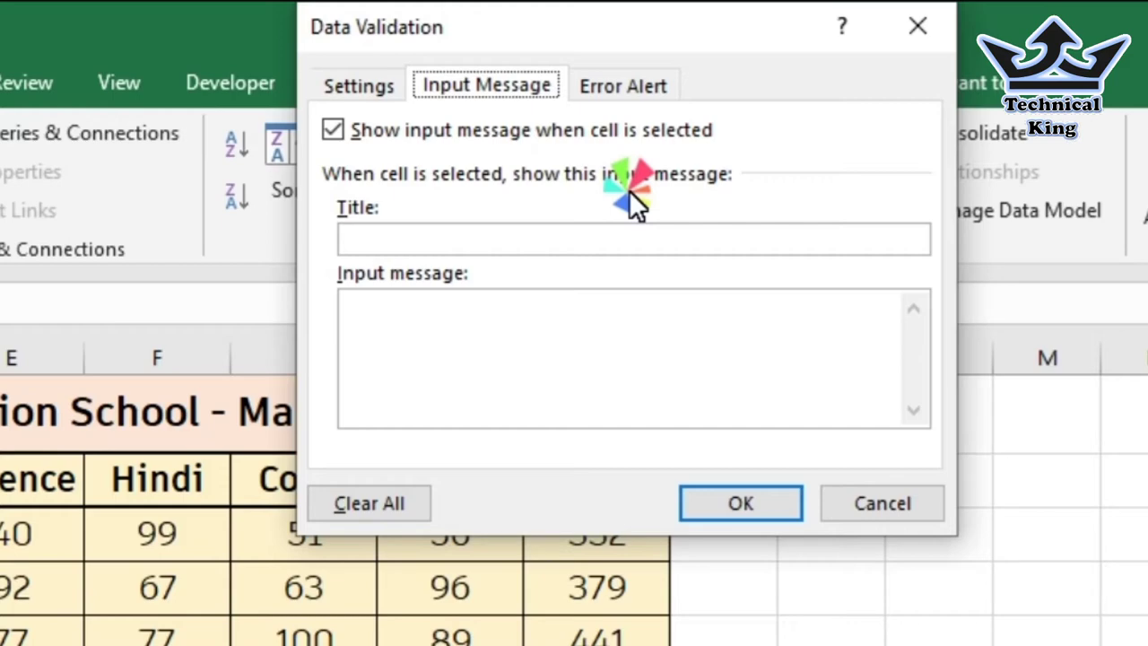
pyautogui.click(448, 368)
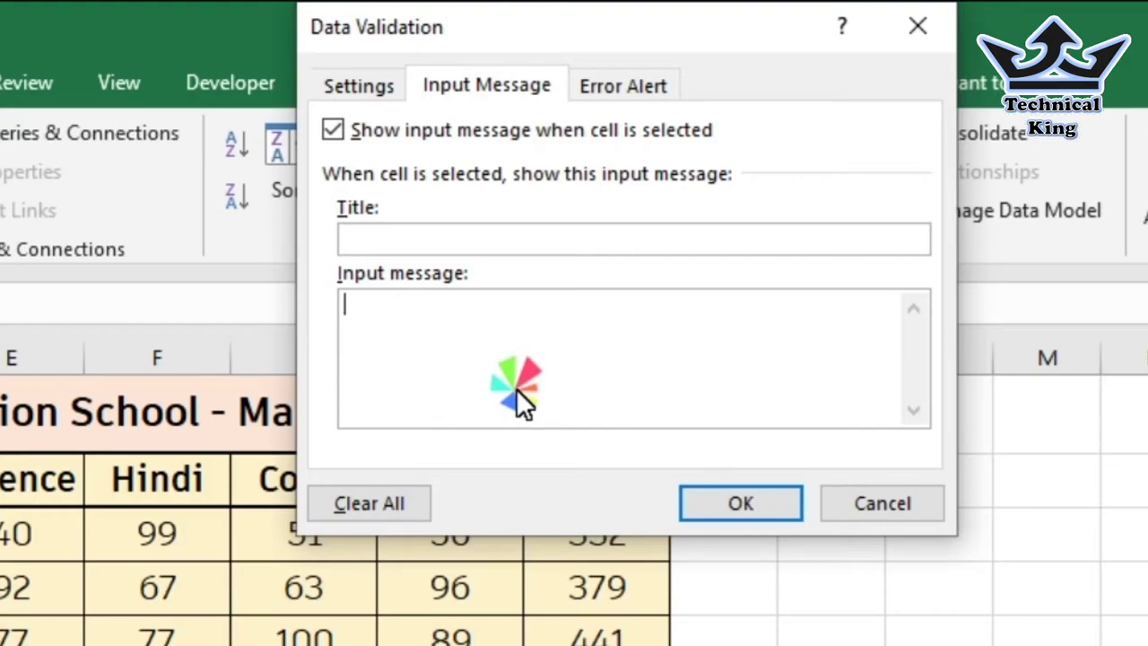
pyautogui.click(861, 500)
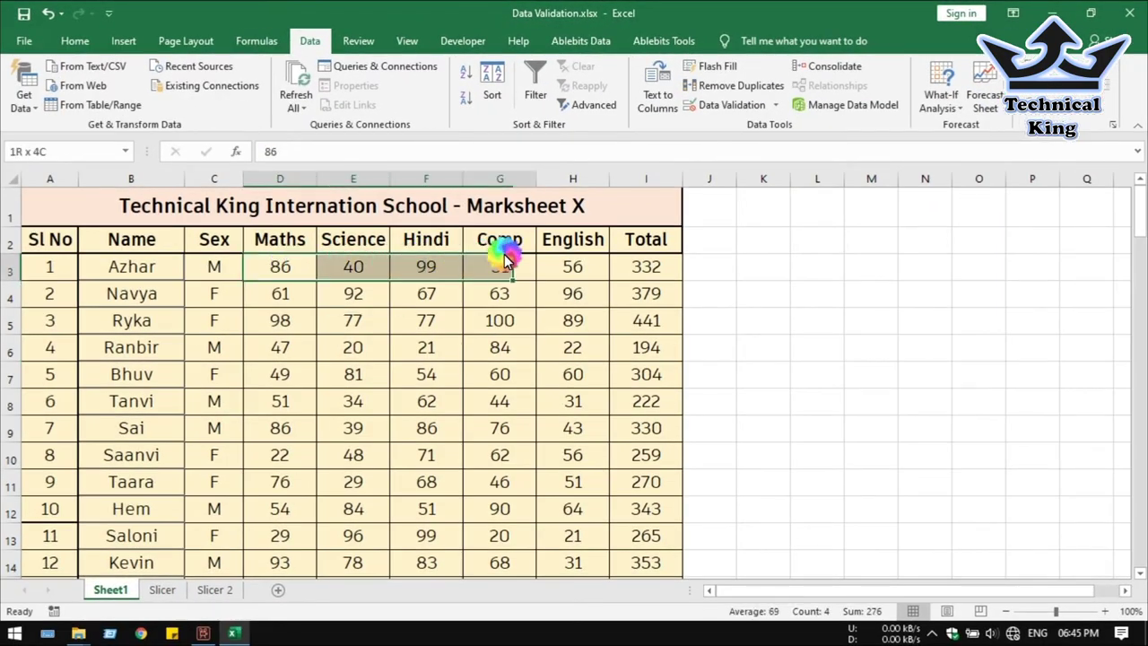
# Restrict D3:H3 to whole numbers between 50 and 100
pyautogui.moveTo(280, 267); pyautogui.dragTo(573, 267)
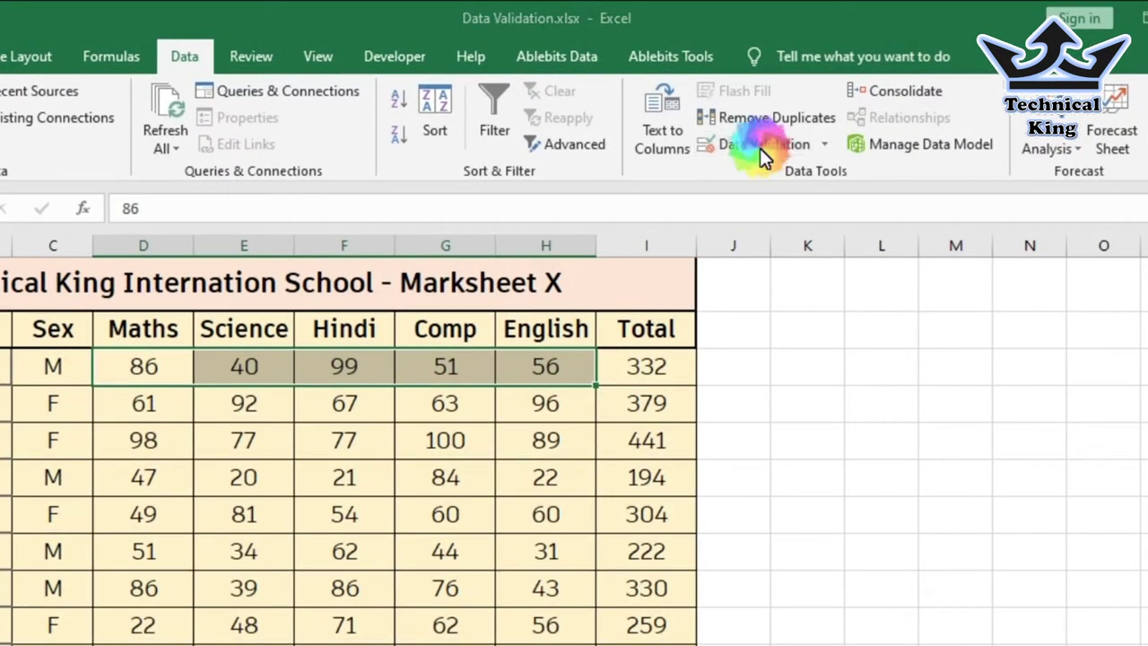
pyautogui.click(760, 148)
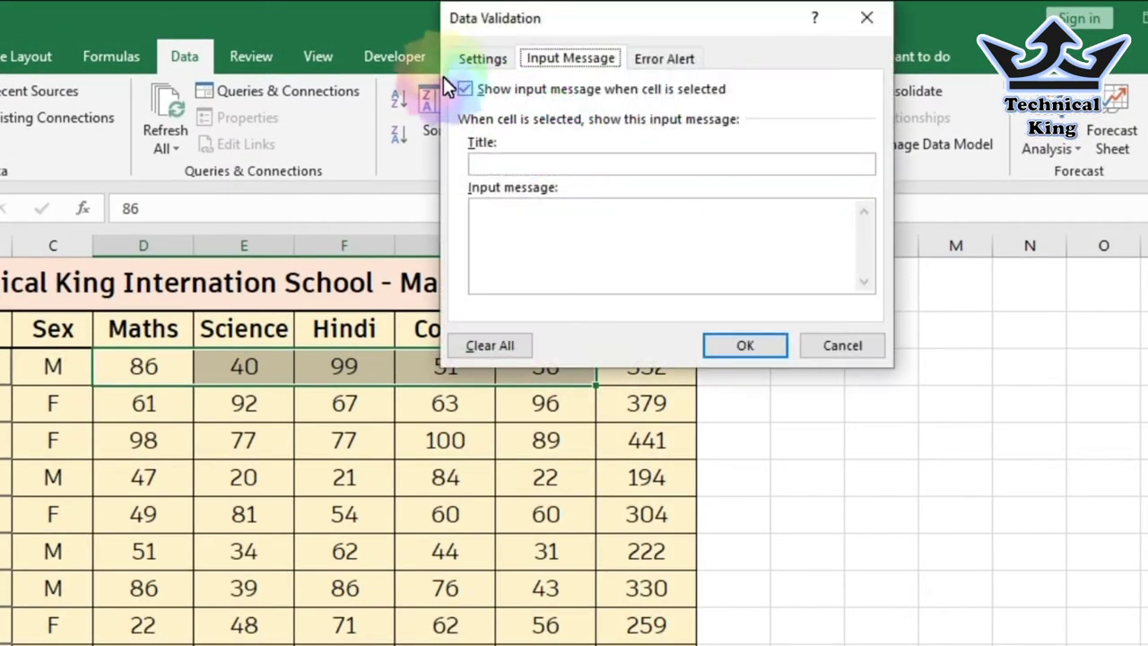
pyautogui.click(481, 58)
pyautogui.click(556, 134)
pyautogui.click(534, 169)
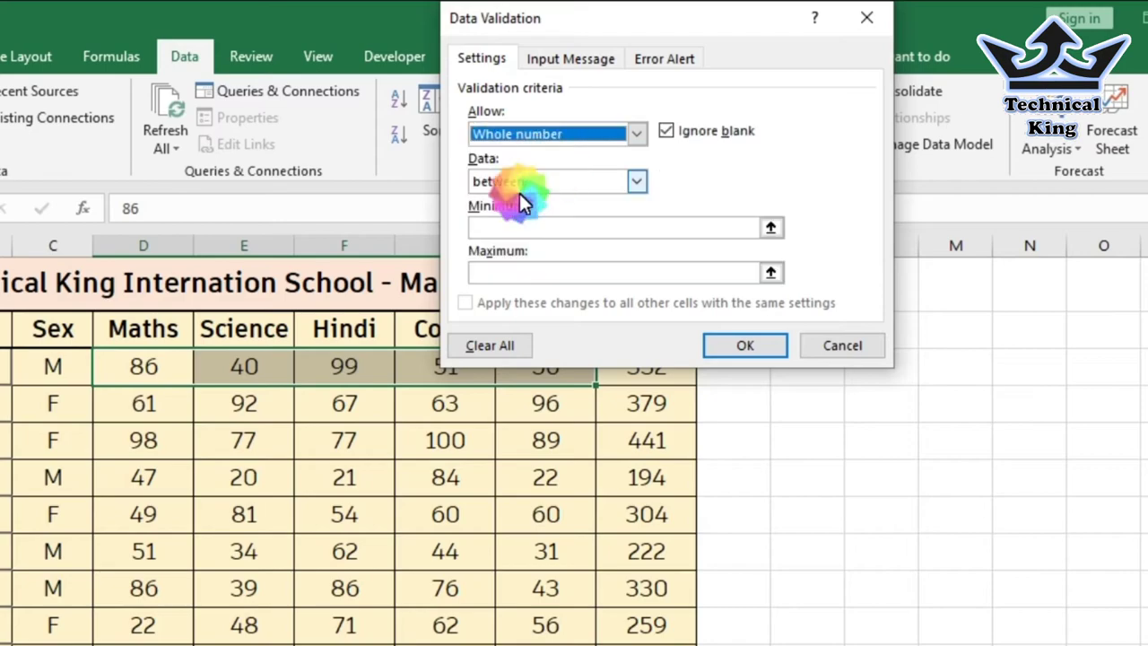
pyautogui.click(517, 228)
pyautogui.write('50')
pyautogui.click(517, 230)
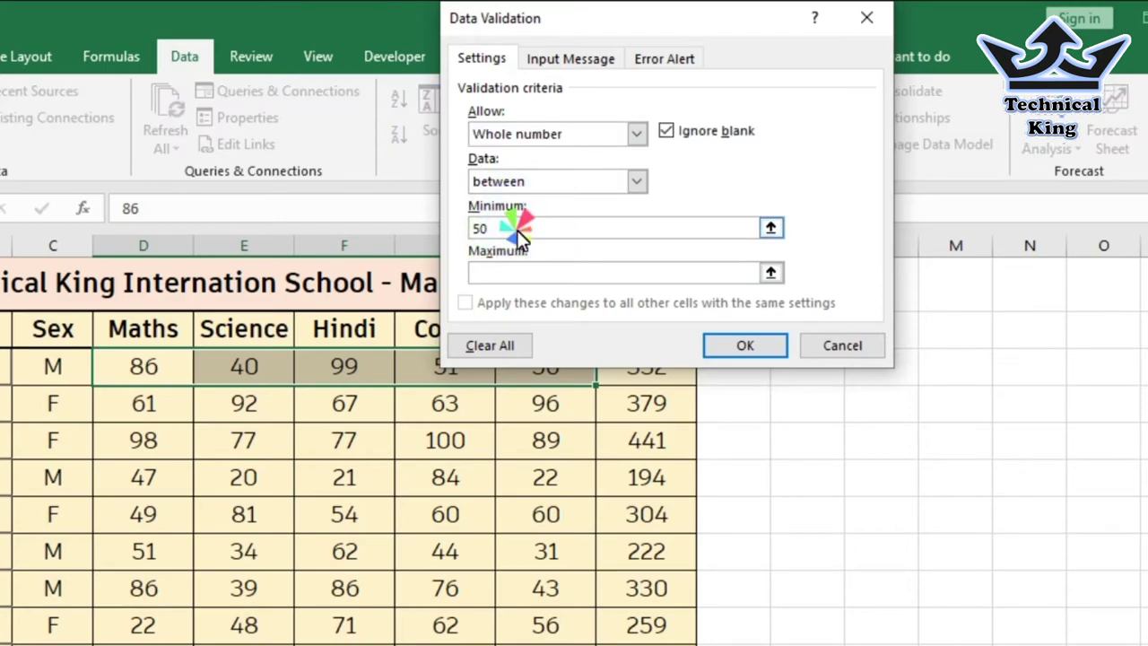
pyautogui.press('Tab')
pyautogui.write('100')
# Add the input message titled 'This is marks' reading 'Only 50 to 100'
pyautogui.click(590, 58)
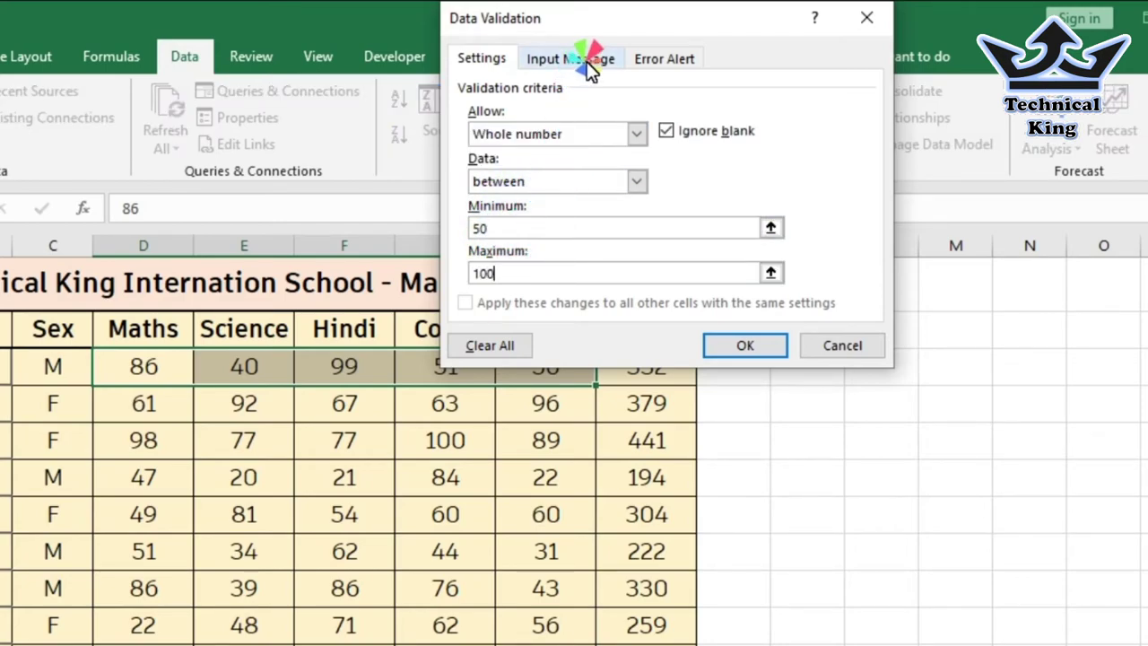
pyautogui.click(554, 165)
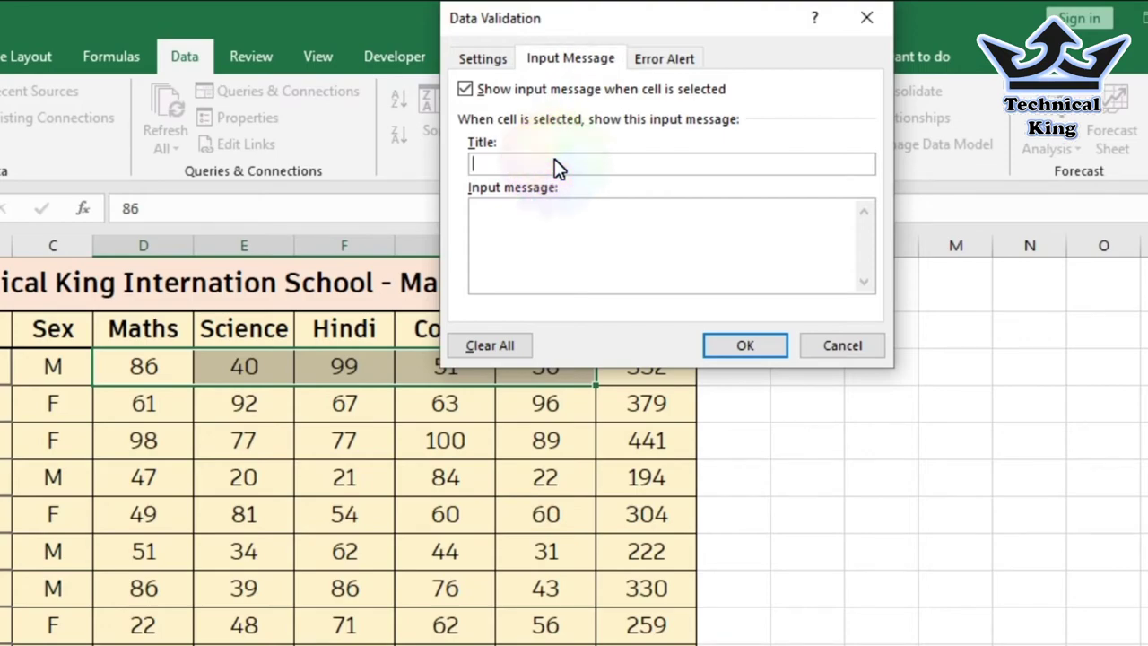
pyautogui.write('This is marks')
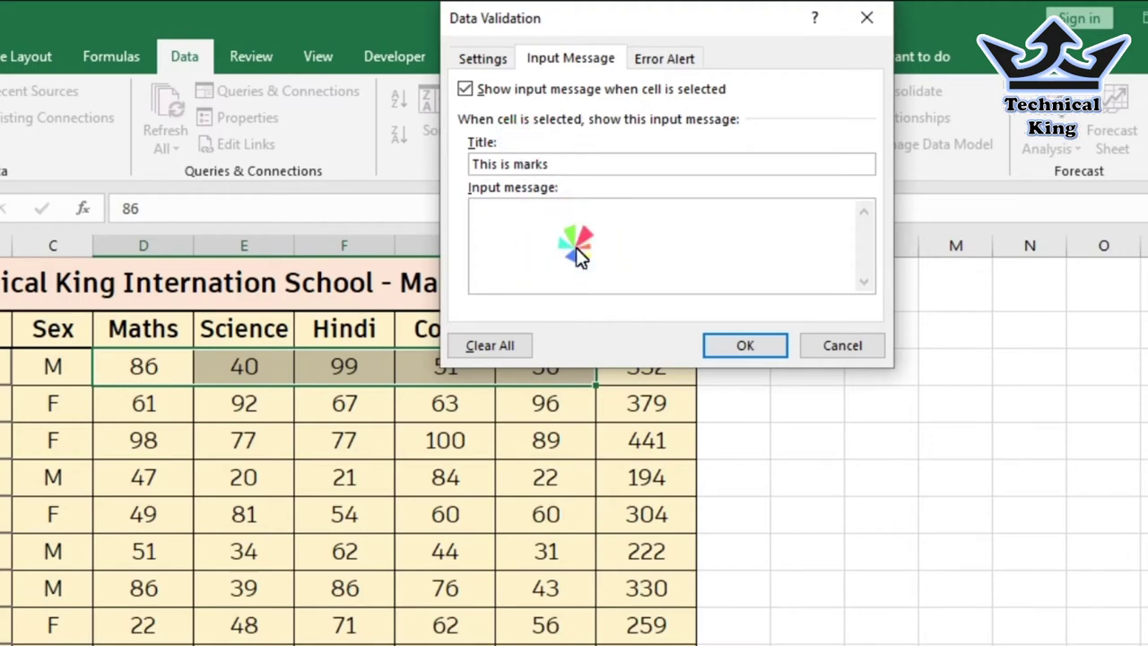
pyautogui.write('Only 50 ')
pyautogui.write('to 100')
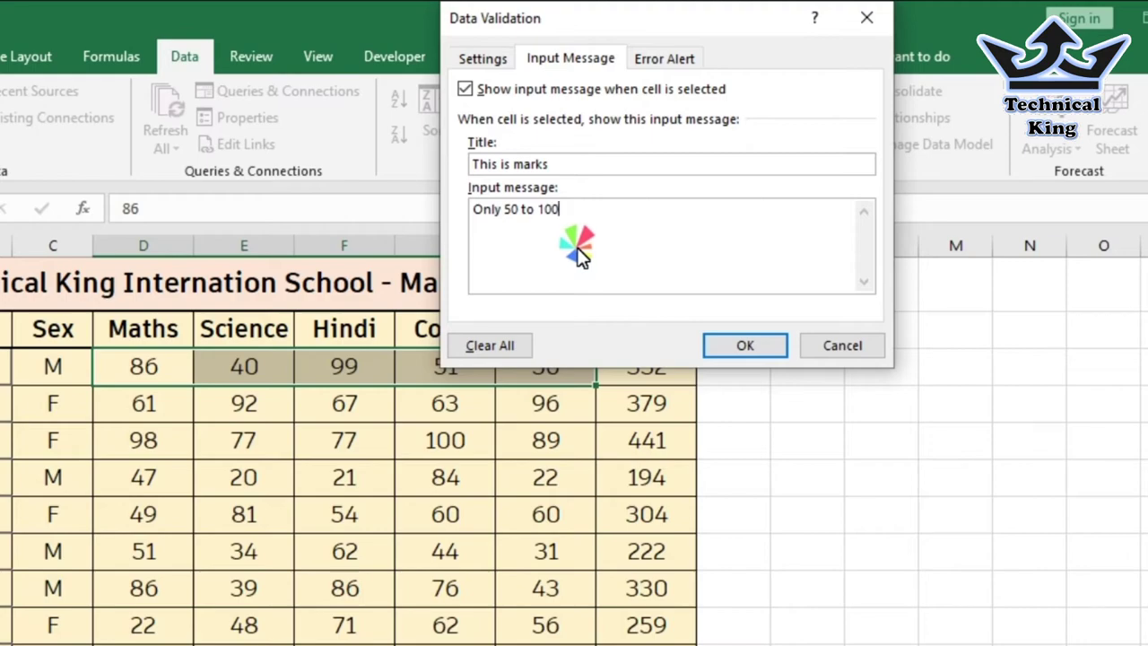
pyautogui.click(735, 347)
pyautogui.click(344, 444)
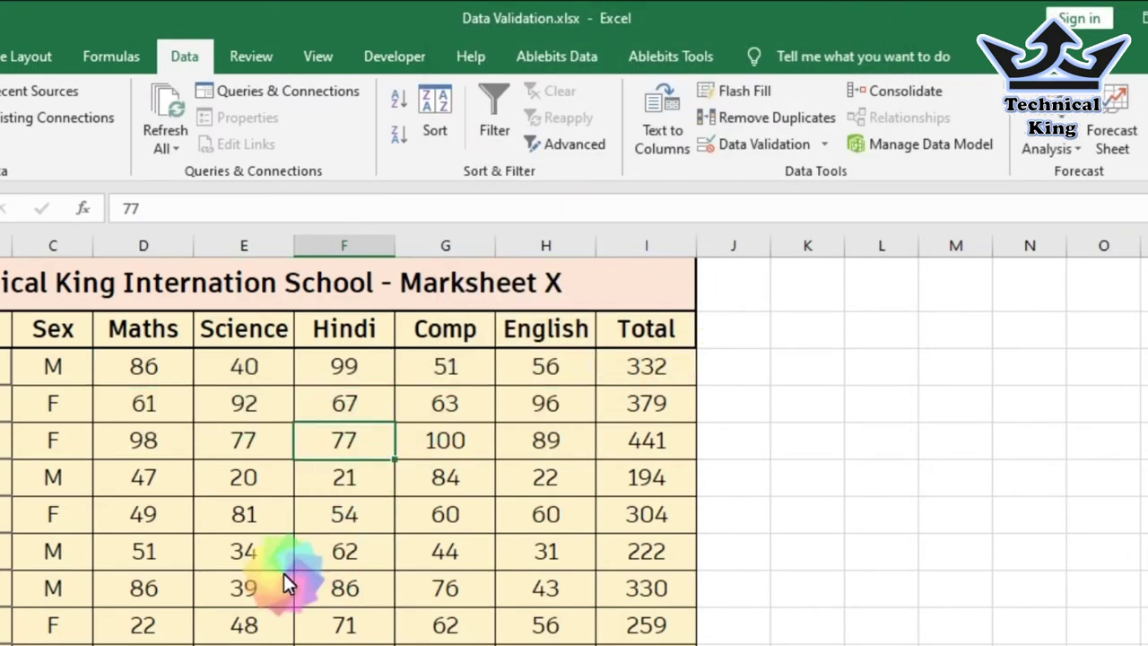
pyautogui.click(273, 558)
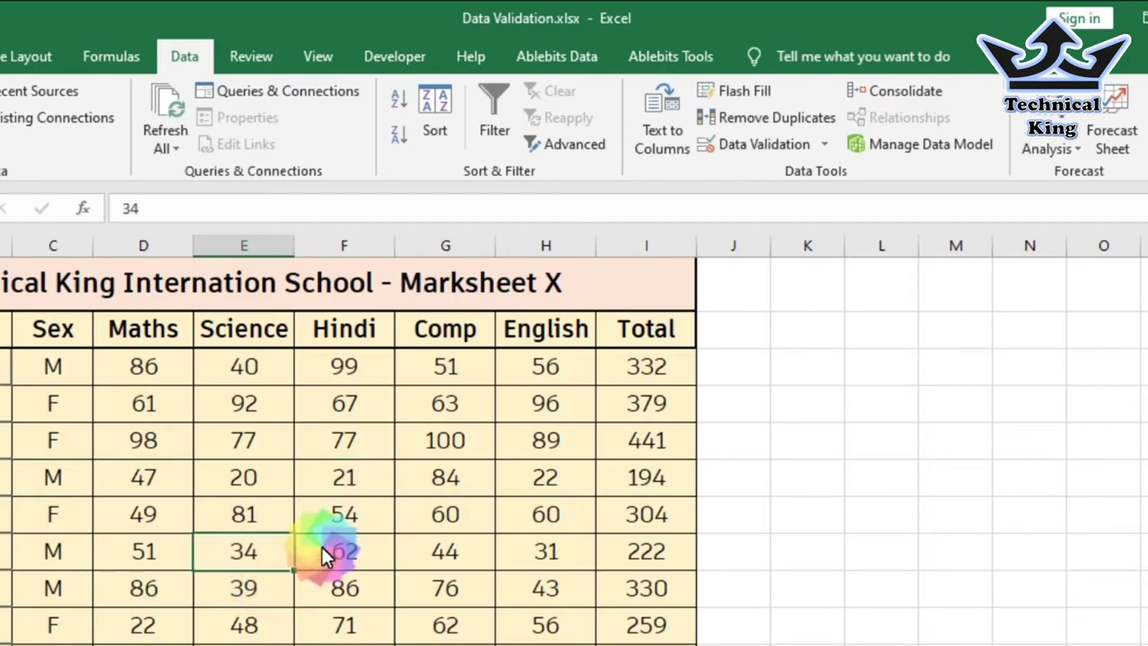
pyautogui.click(388, 601)
pyautogui.click(345, 644)
pyautogui.click(244, 643)
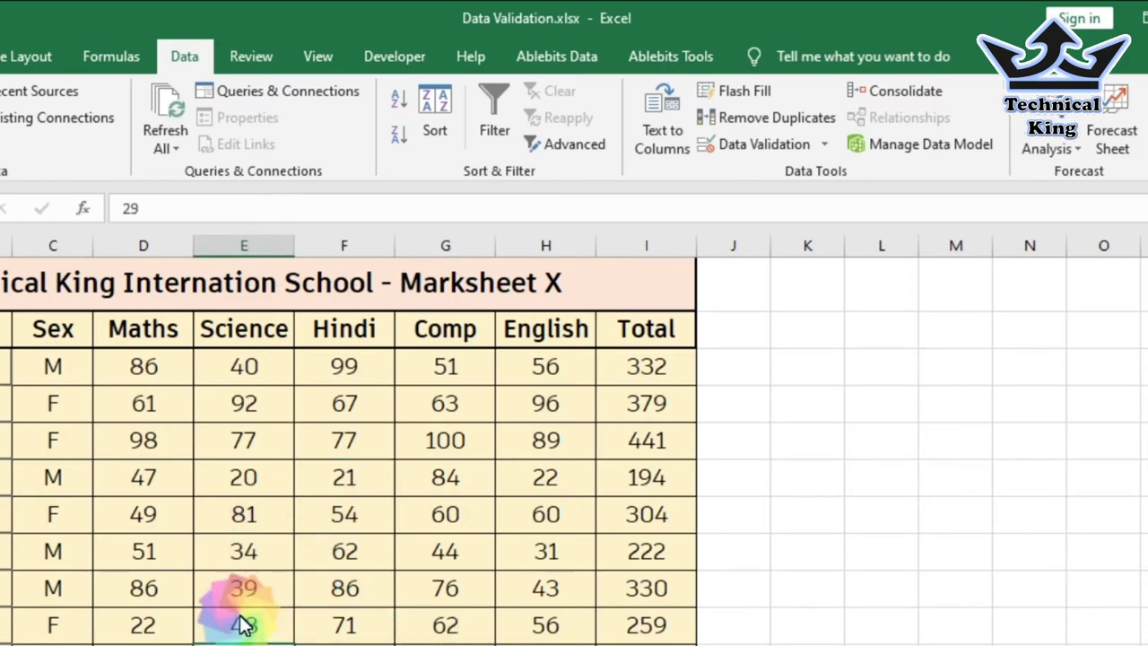
pyautogui.click(148, 367)
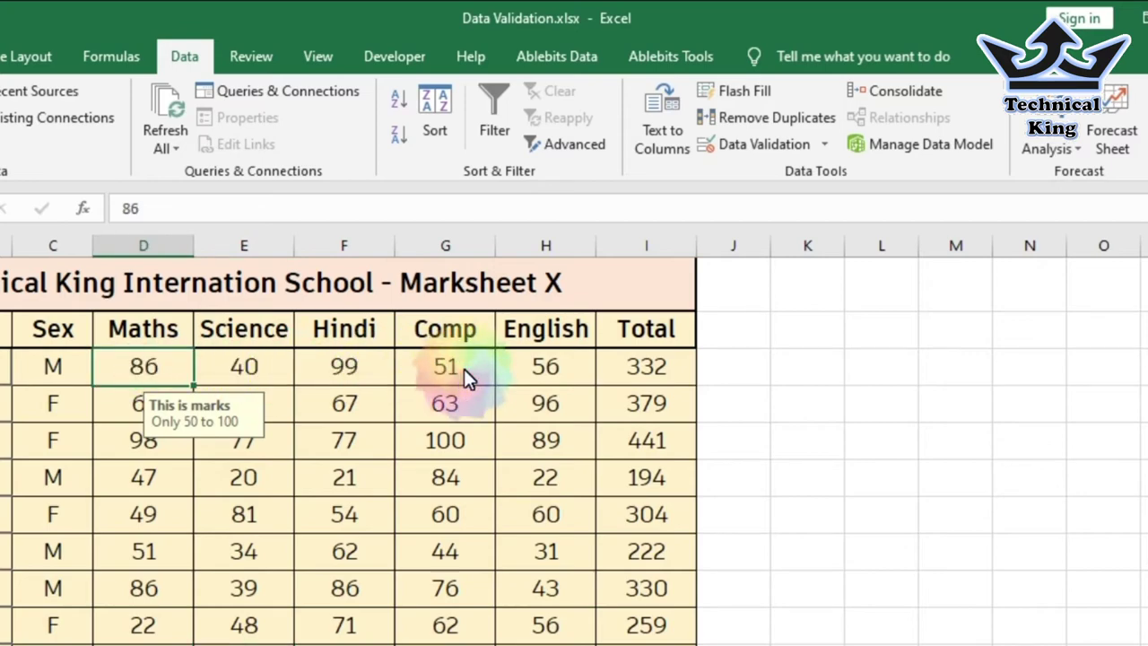
pyautogui.click(115, 373)
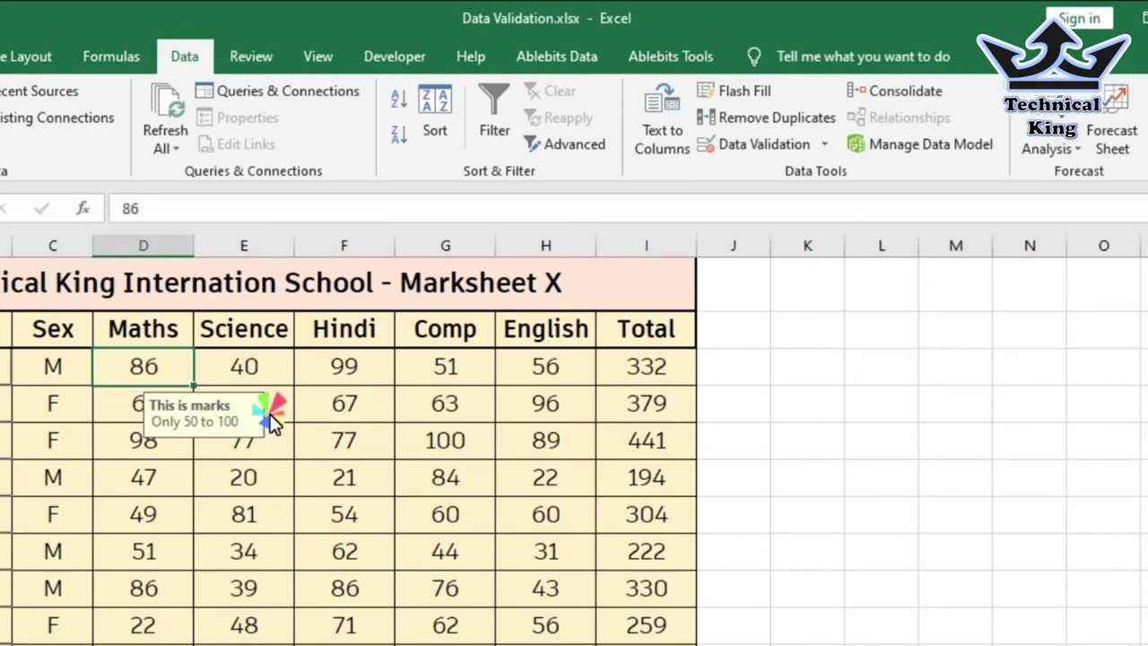
pyautogui.click(339, 370)
pyautogui.click(450, 364)
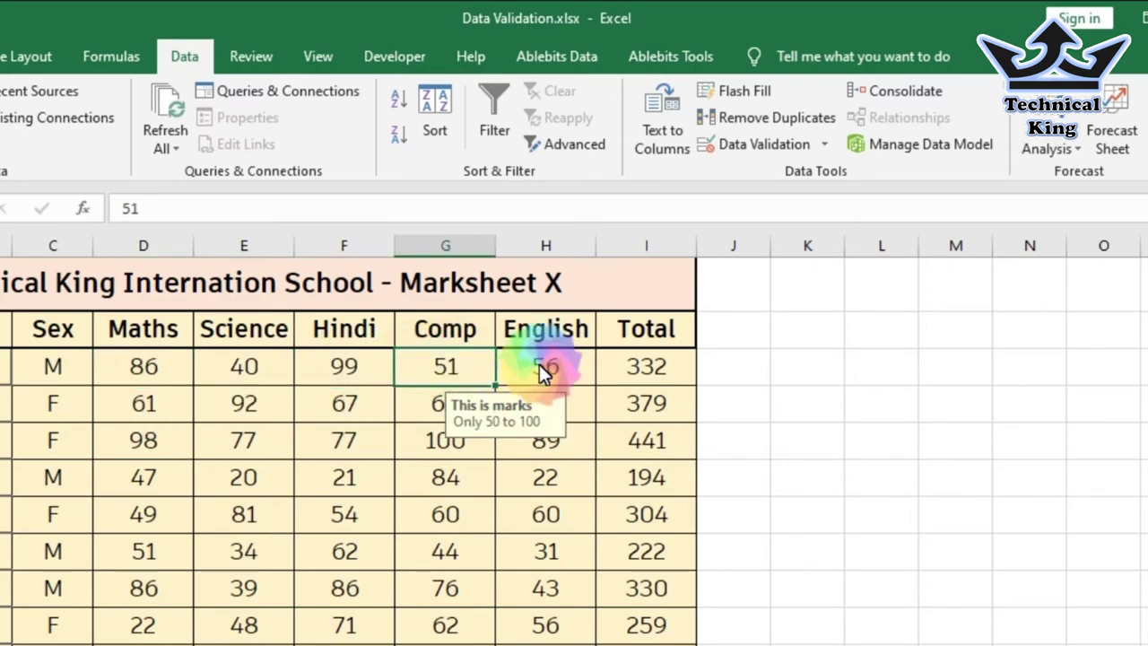
pyautogui.click(539, 364)
pyautogui.click(452, 370)
pyautogui.click(373, 372)
pyautogui.click(269, 361)
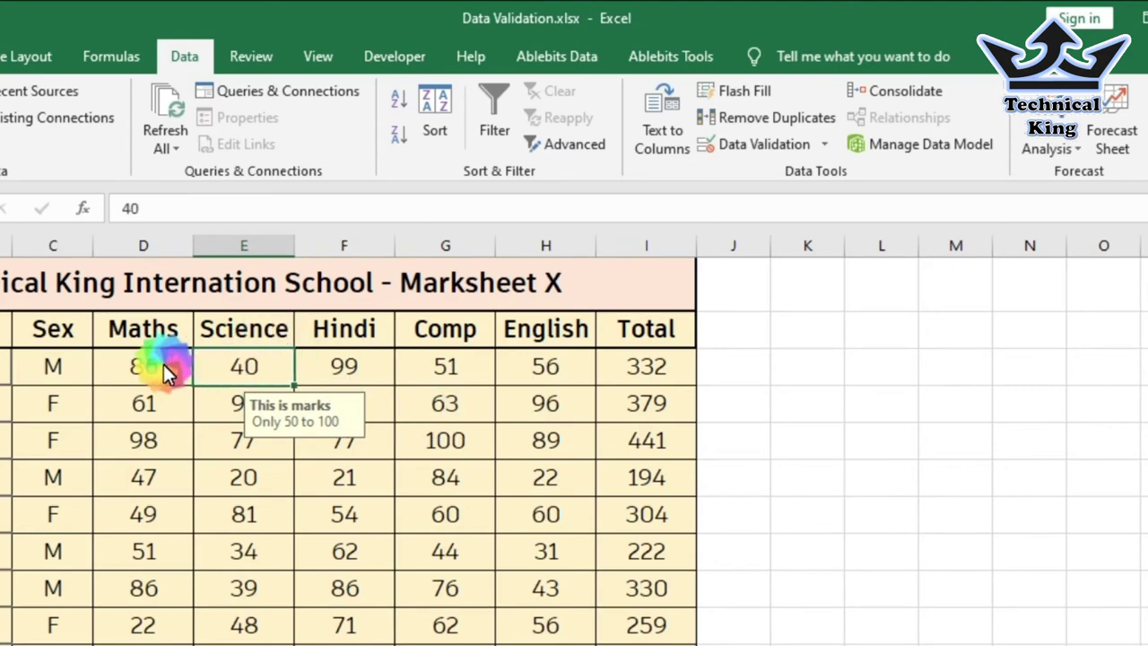
pyautogui.click(162, 364)
pyautogui.click(157, 368)
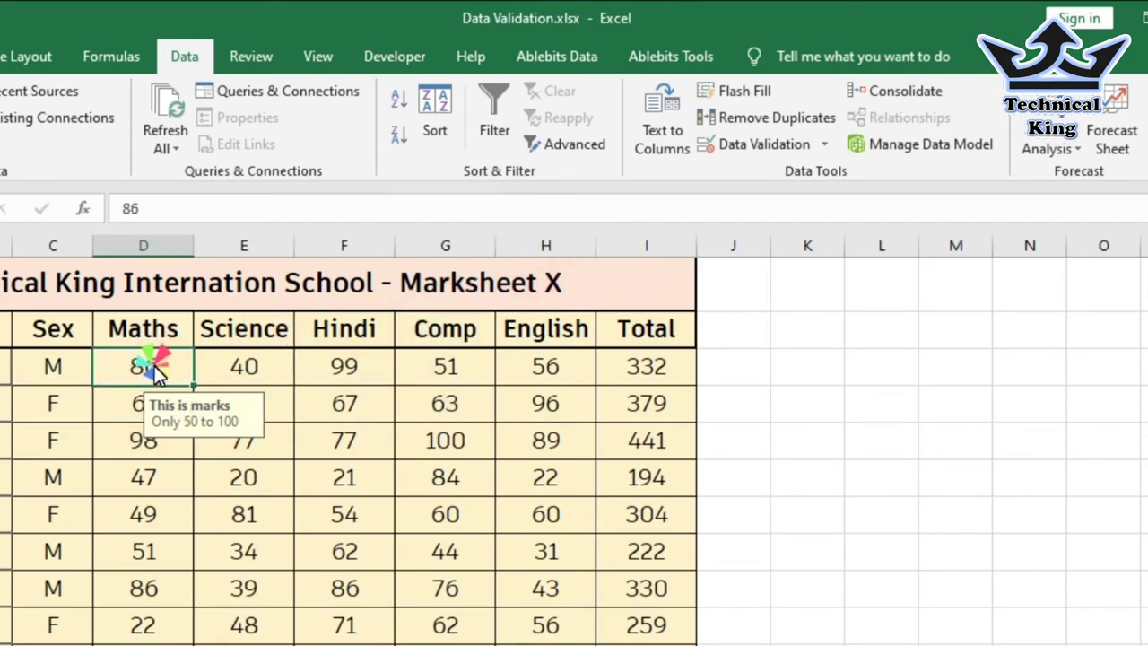
# Select the first student's five marks and review their validation, input message and error alert settings
pyautogui.moveTo(224, 365); pyautogui.dragTo(530, 366)
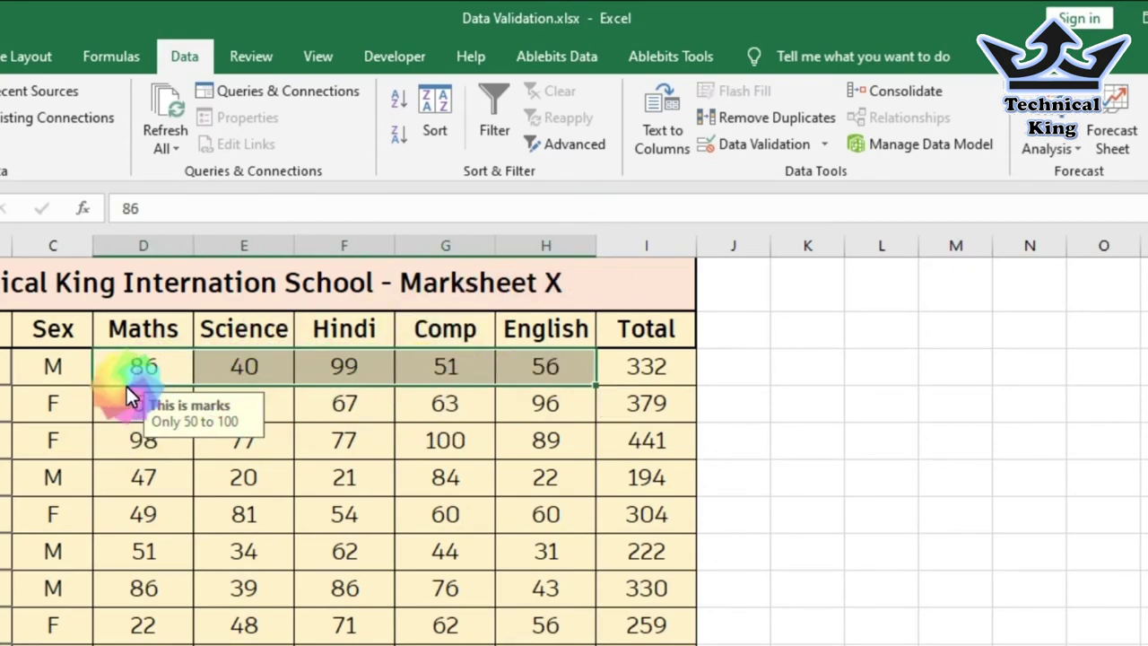
pyautogui.click(778, 149)
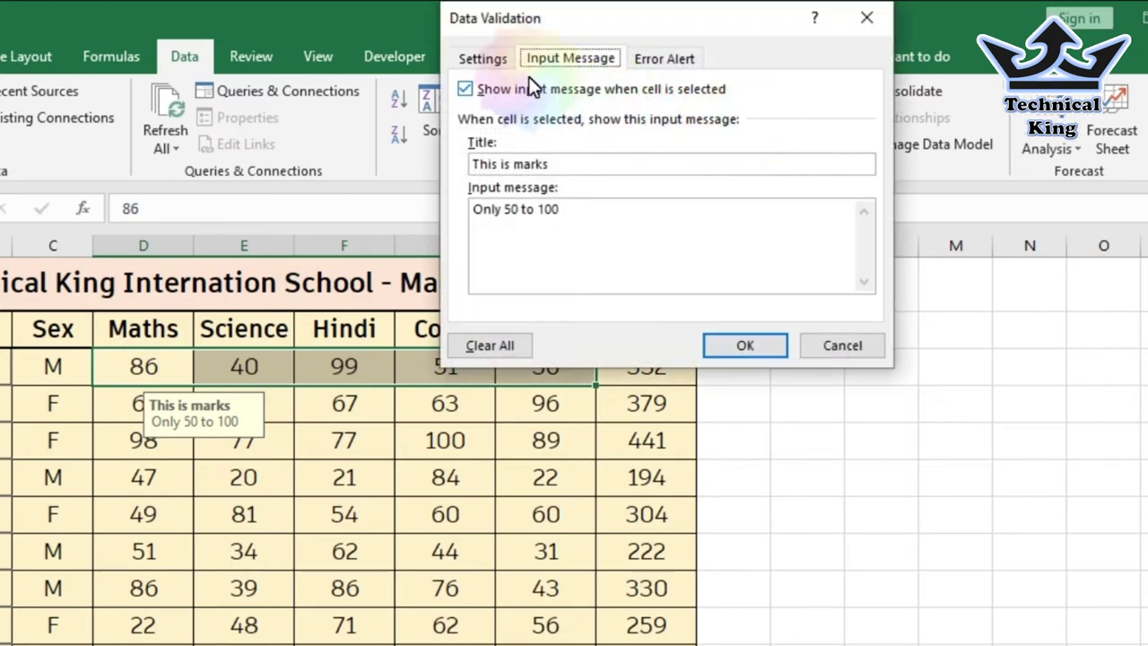
pyautogui.click(489, 61)
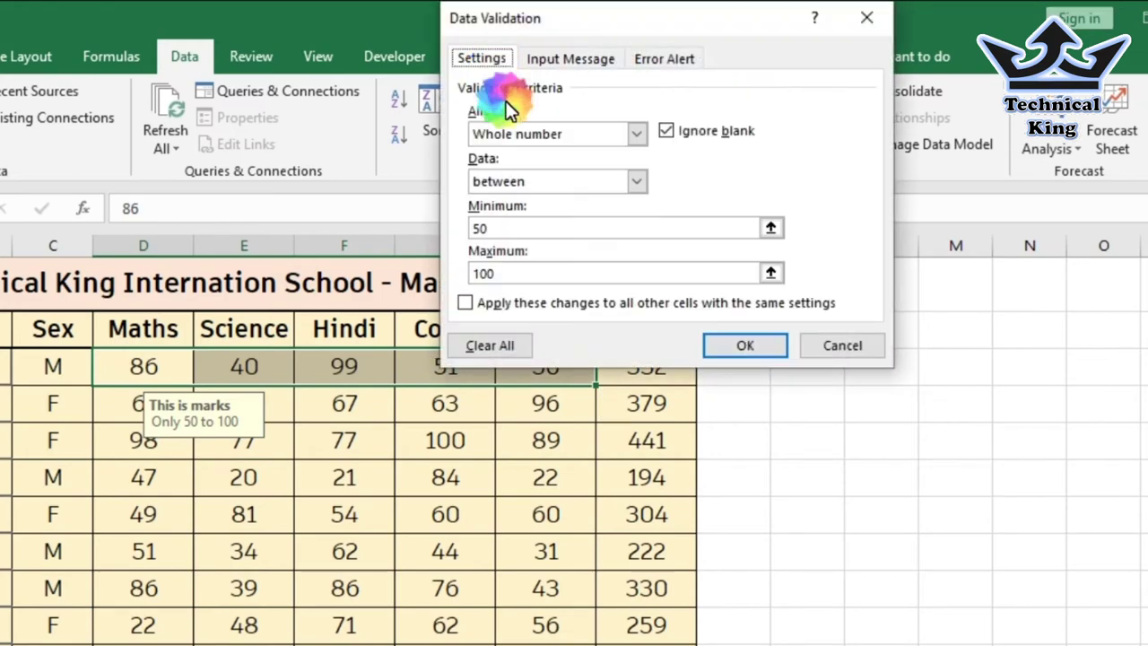
pyautogui.click(574, 54)
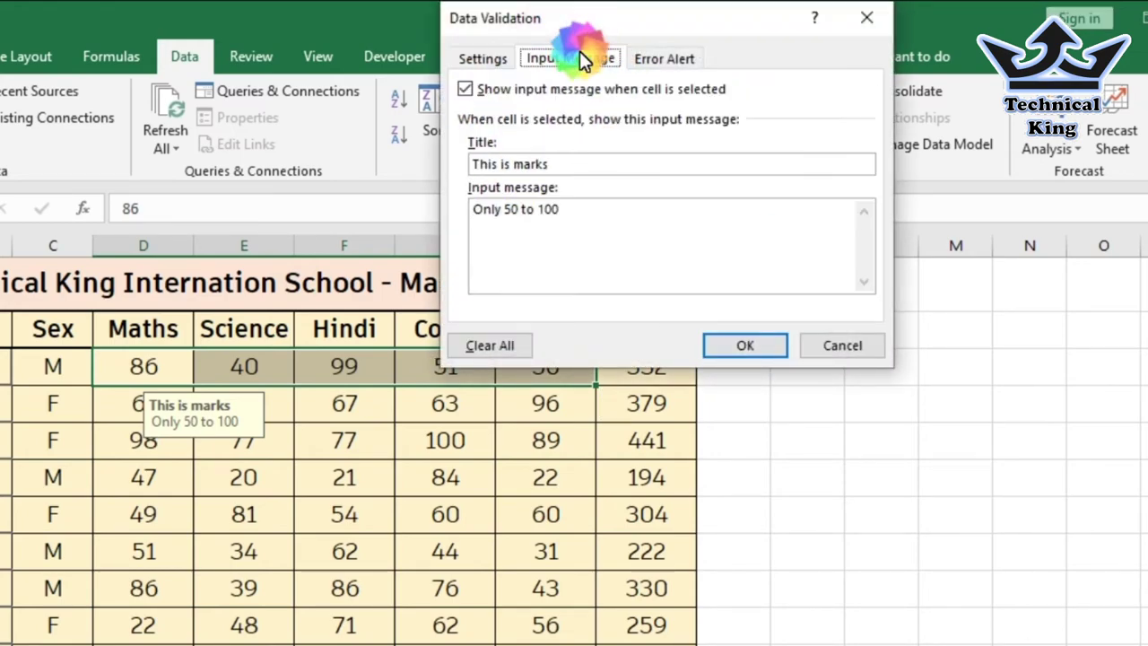
pyautogui.click(668, 57)
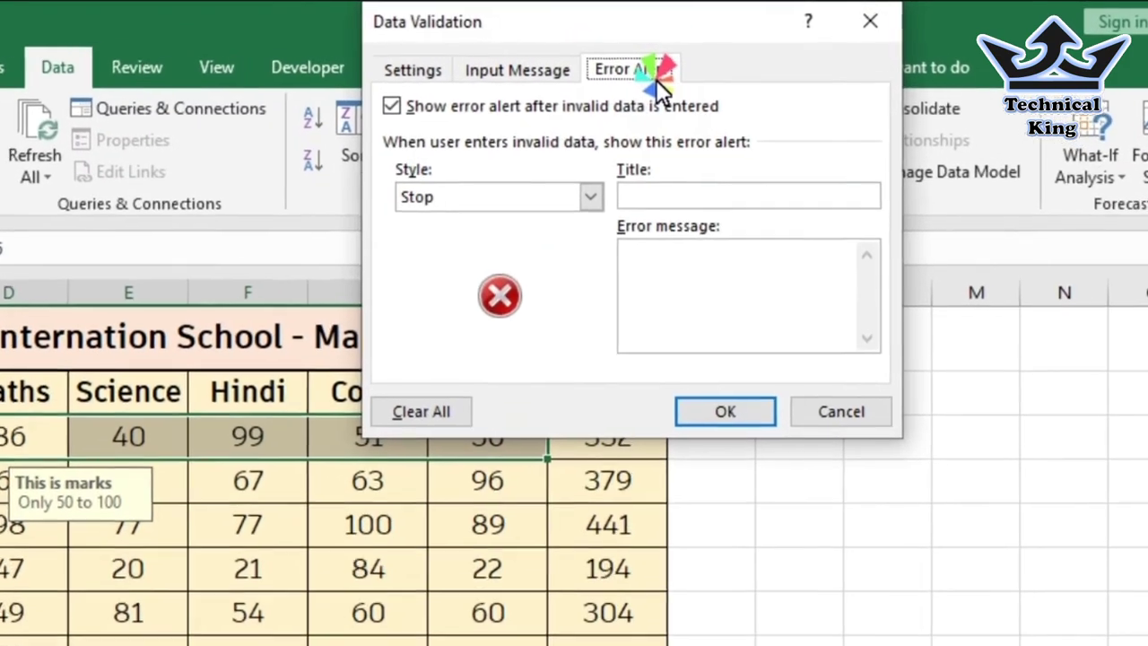
# Keep the Stop alert style and enter title 'only asf' with error message 'dfgdf'
pyautogui.click(510, 160)
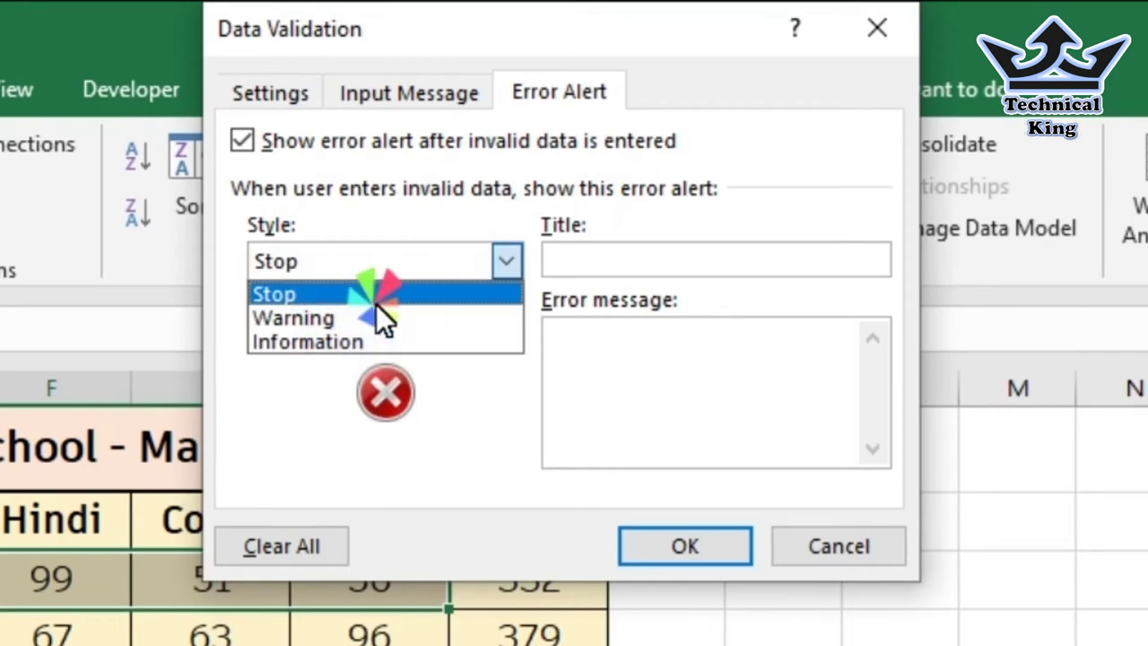
pyautogui.click(474, 294)
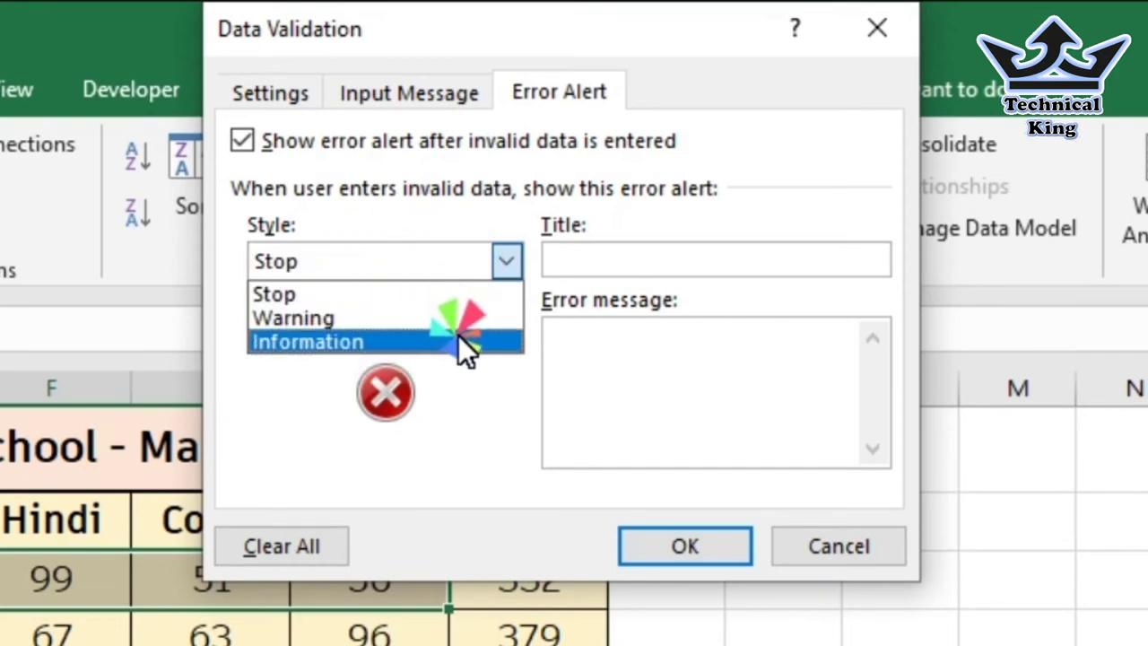
pyautogui.click(443, 284)
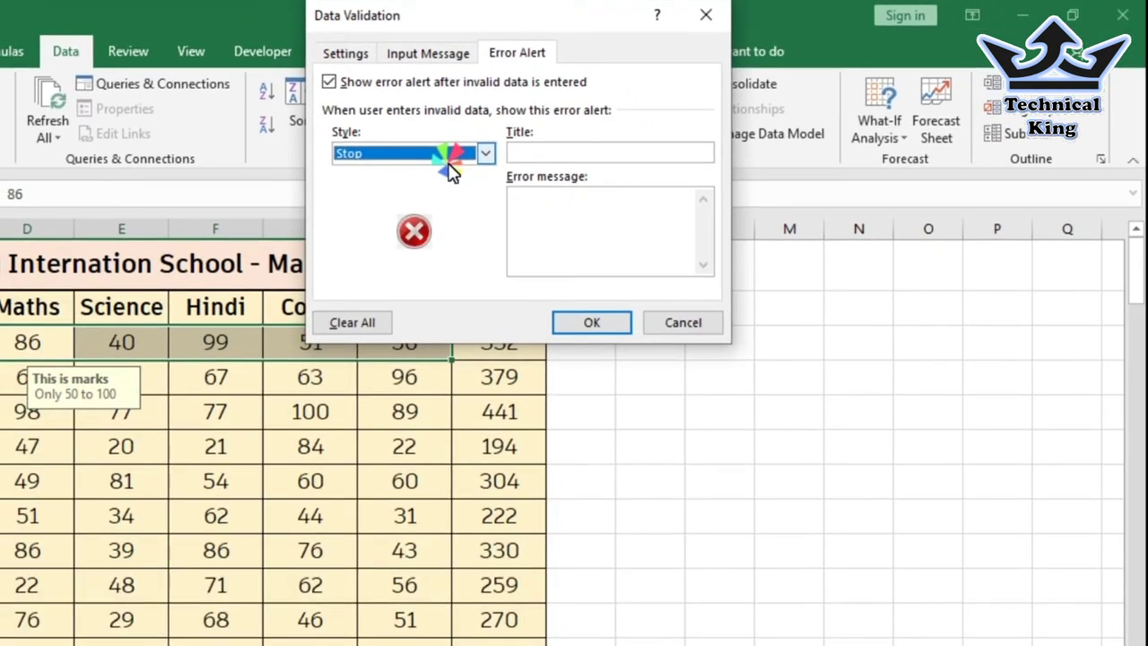
pyautogui.click(585, 157)
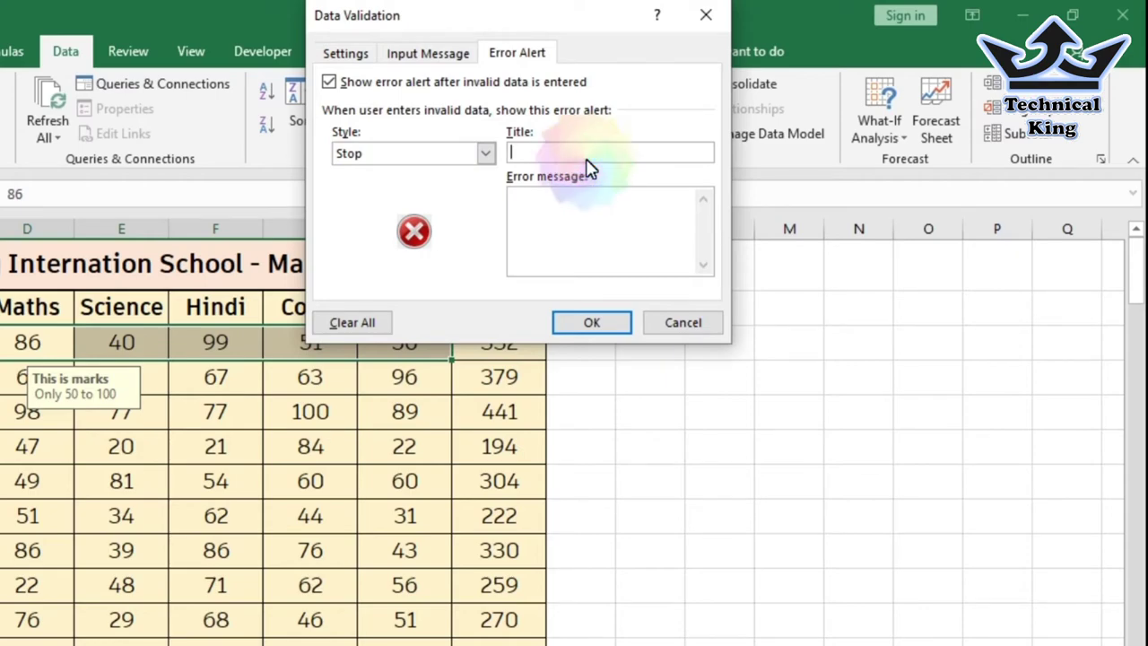
pyautogui.click(588, 166)
pyautogui.write('only asf')
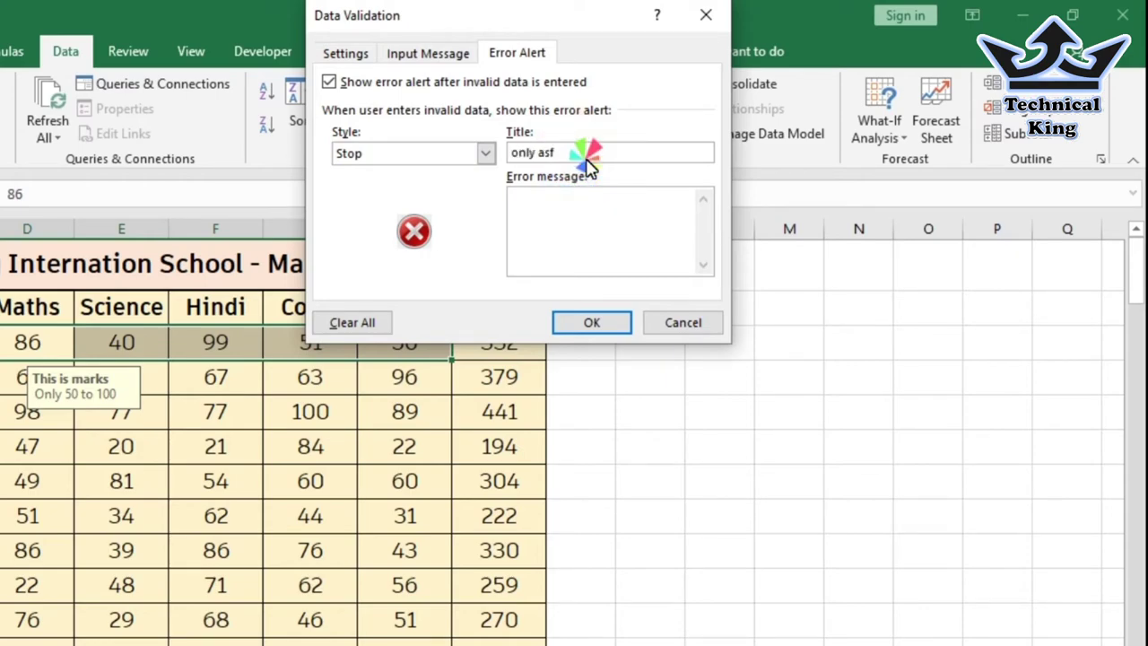
pyautogui.click(583, 205)
pyautogui.write('dfgdf')
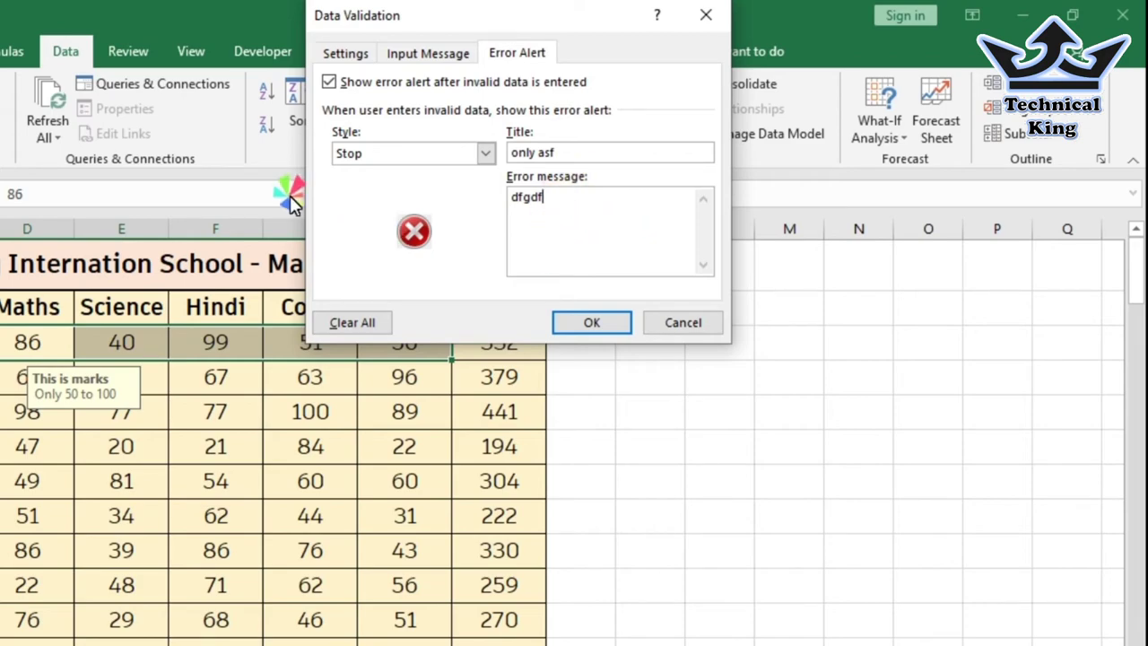
pyautogui.click(592, 323)
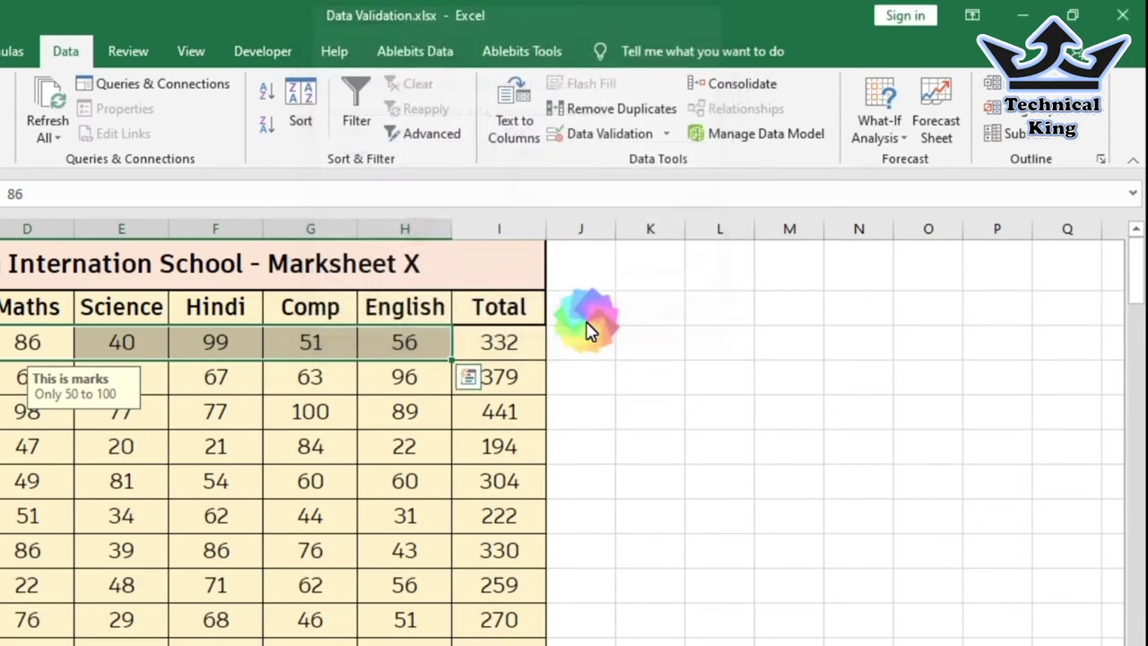
pyautogui.click(121, 345)
pyautogui.write('4')
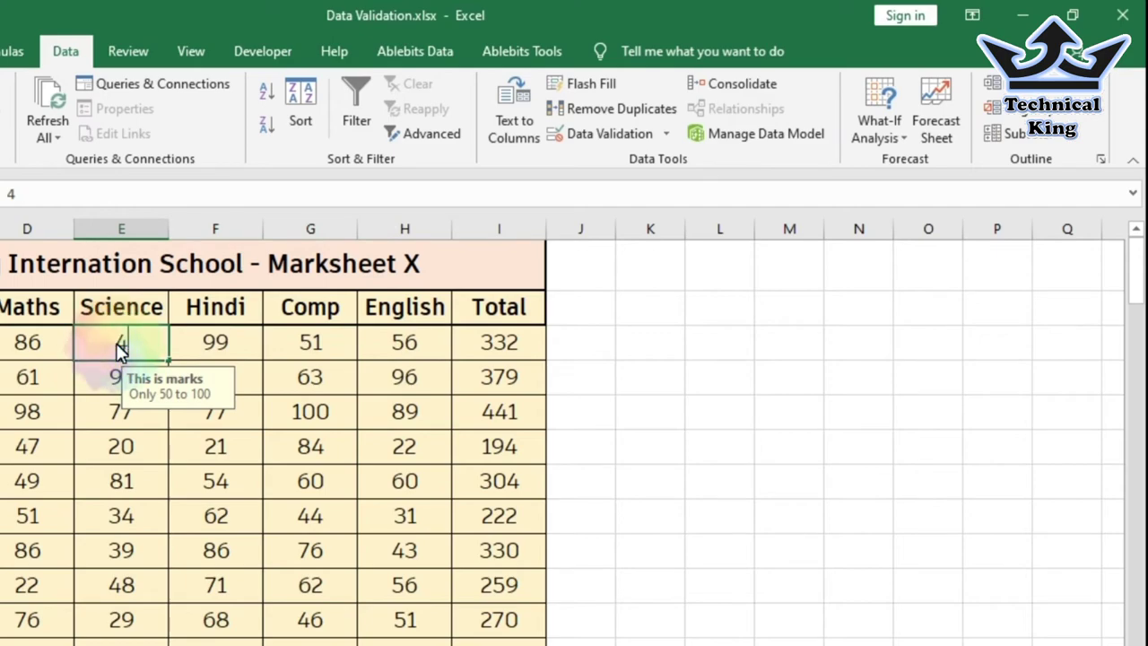
pyautogui.doubleClick(121, 345)
pyautogui.write('0')
pyautogui.press('Return')
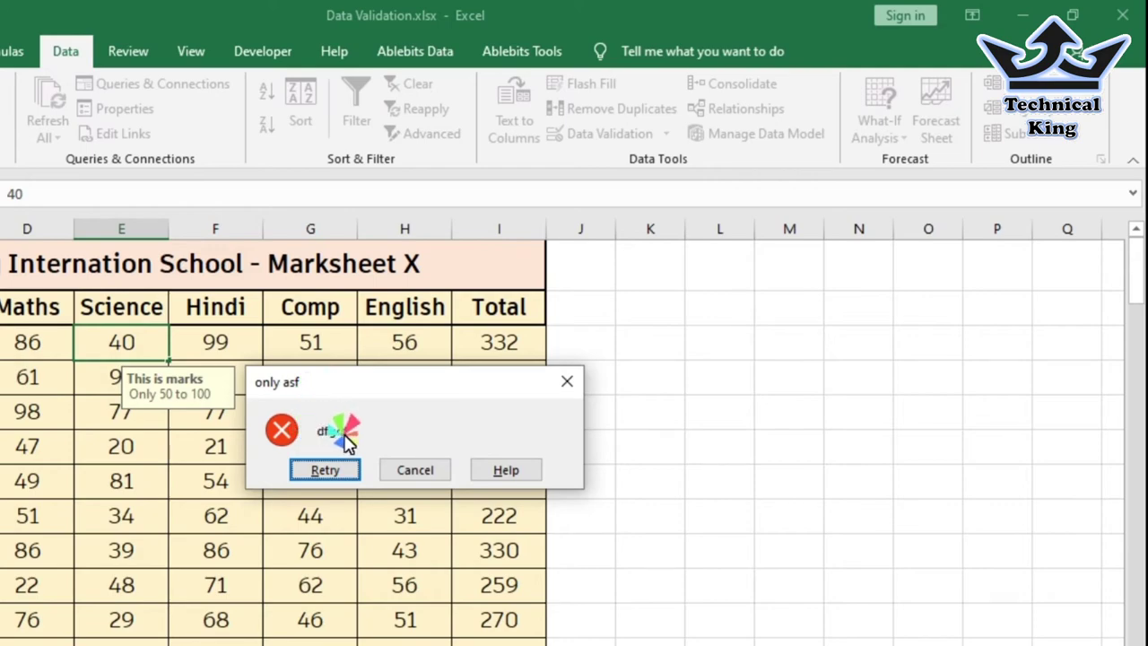
pyautogui.click(339, 469)
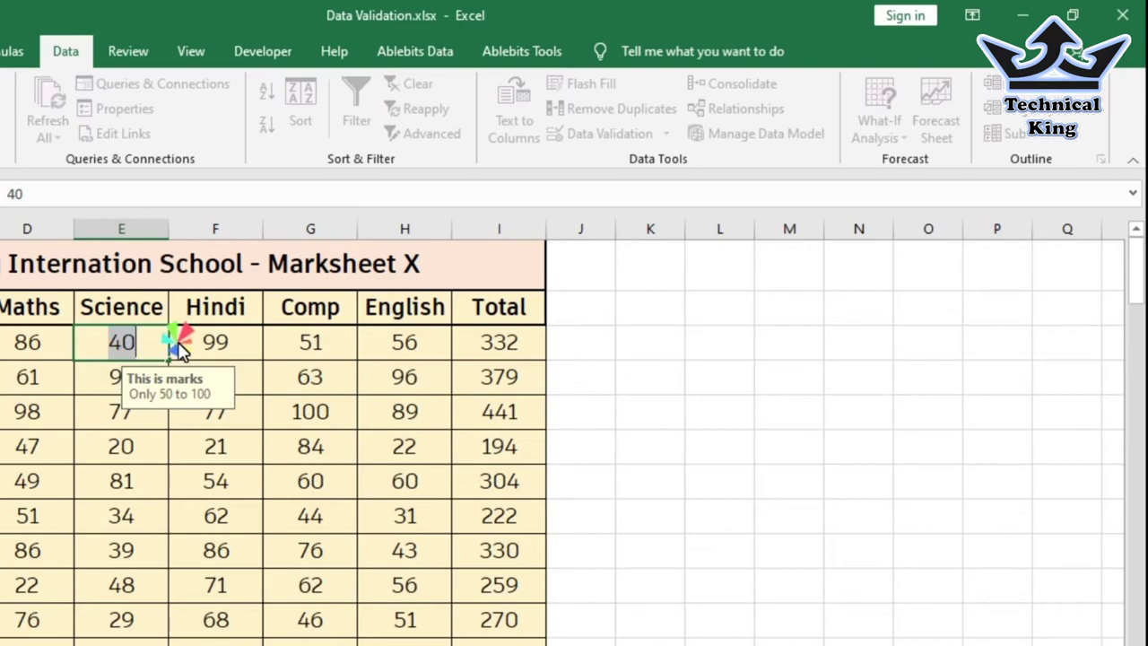
pyautogui.click(121, 342)
pyautogui.write('45')
pyautogui.press('Return')
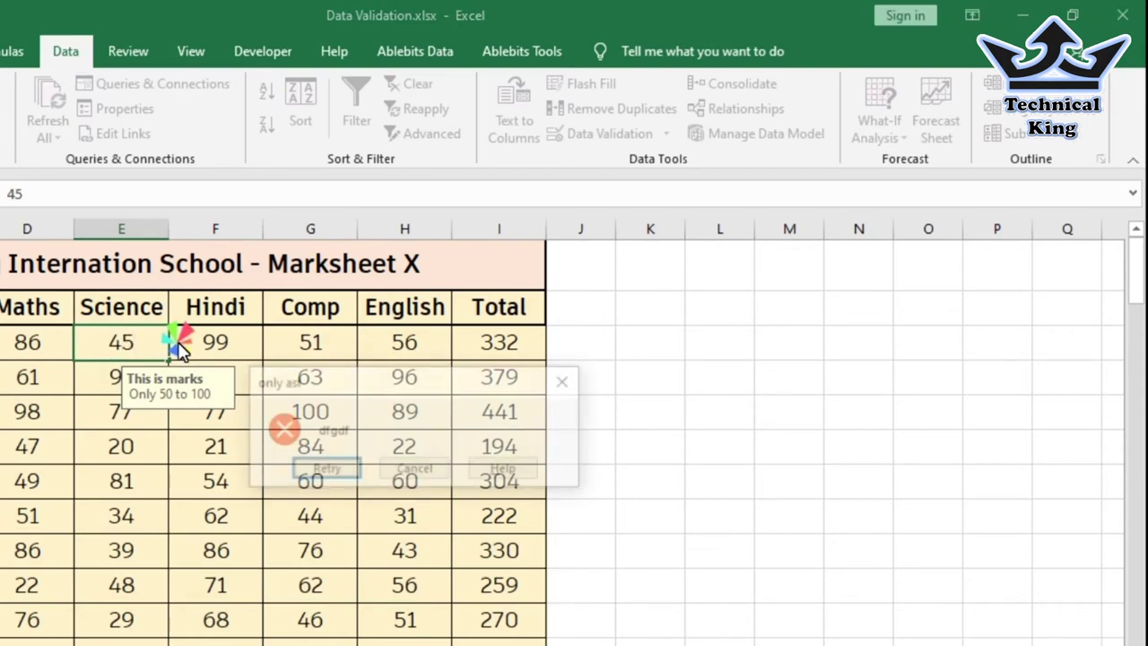
pyautogui.press('Escape')
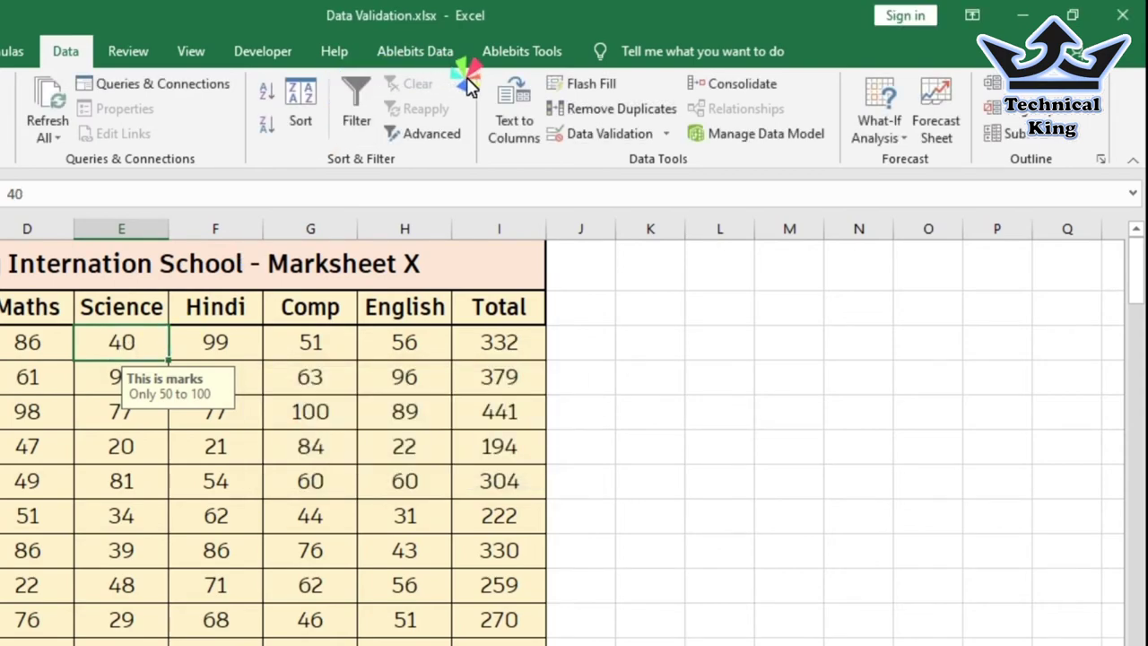
# Blank the alert title and message for the first student's marks and apply Warning style
pyautogui.moveTo(24, 354); pyautogui.dragTo(404, 346)
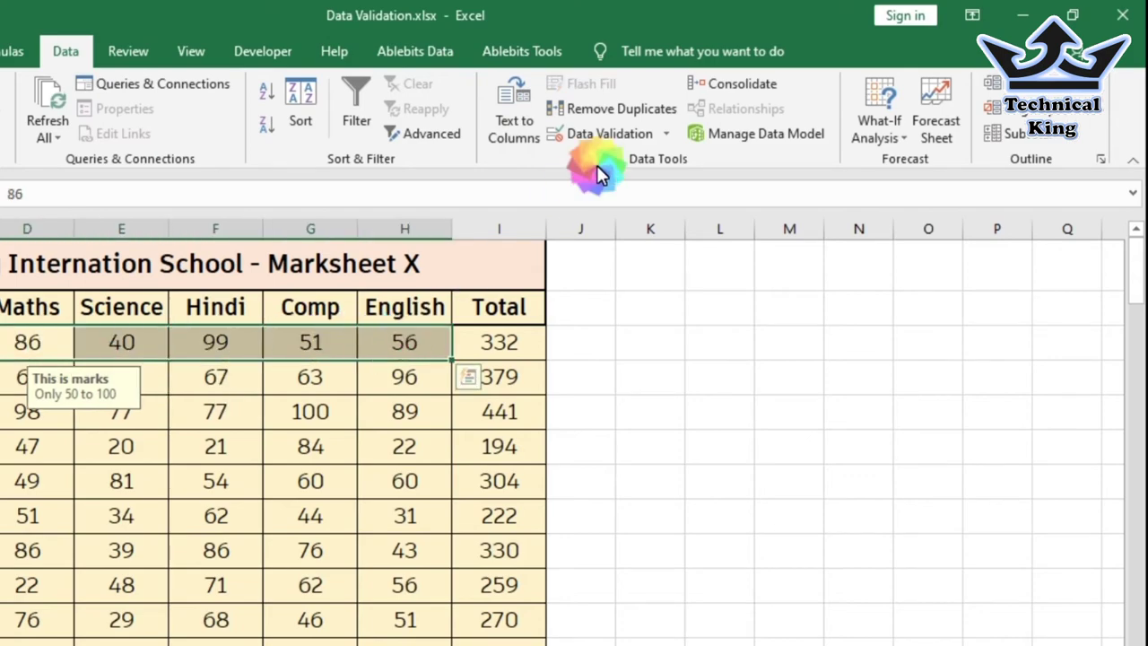
pyautogui.click(632, 133)
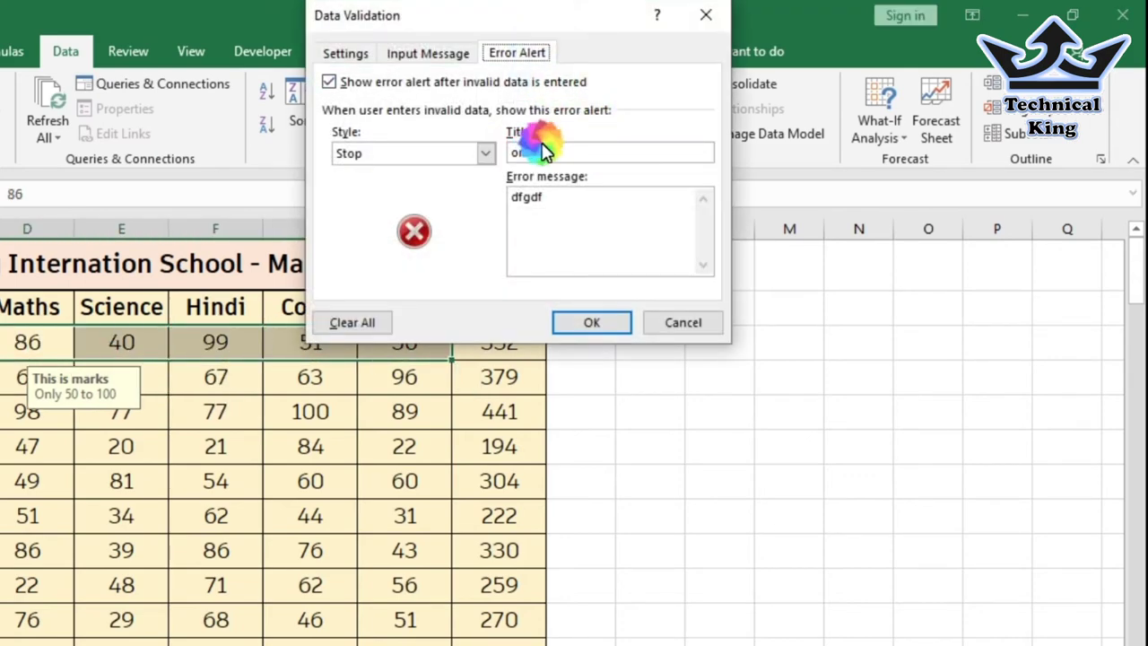
pyautogui.moveTo(569, 152); pyautogui.dragTo(472, 171)
pyautogui.press('BackSpace')
pyautogui.doubleClick(579, 216)
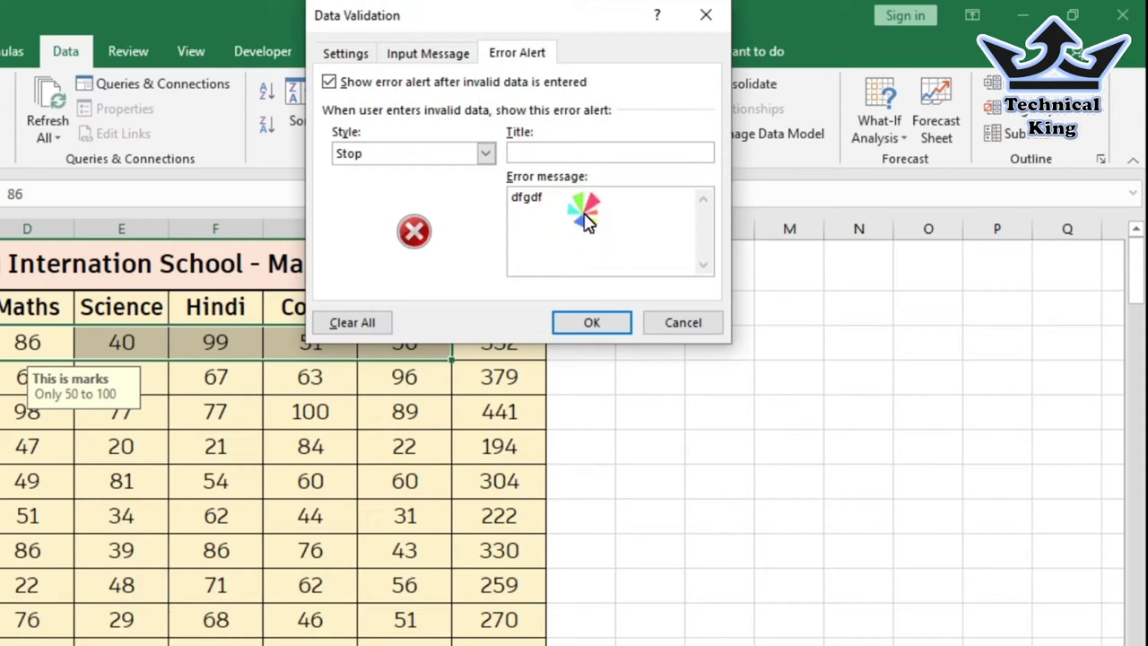
pyautogui.press('BackSpace')
pyautogui.click(413, 157)
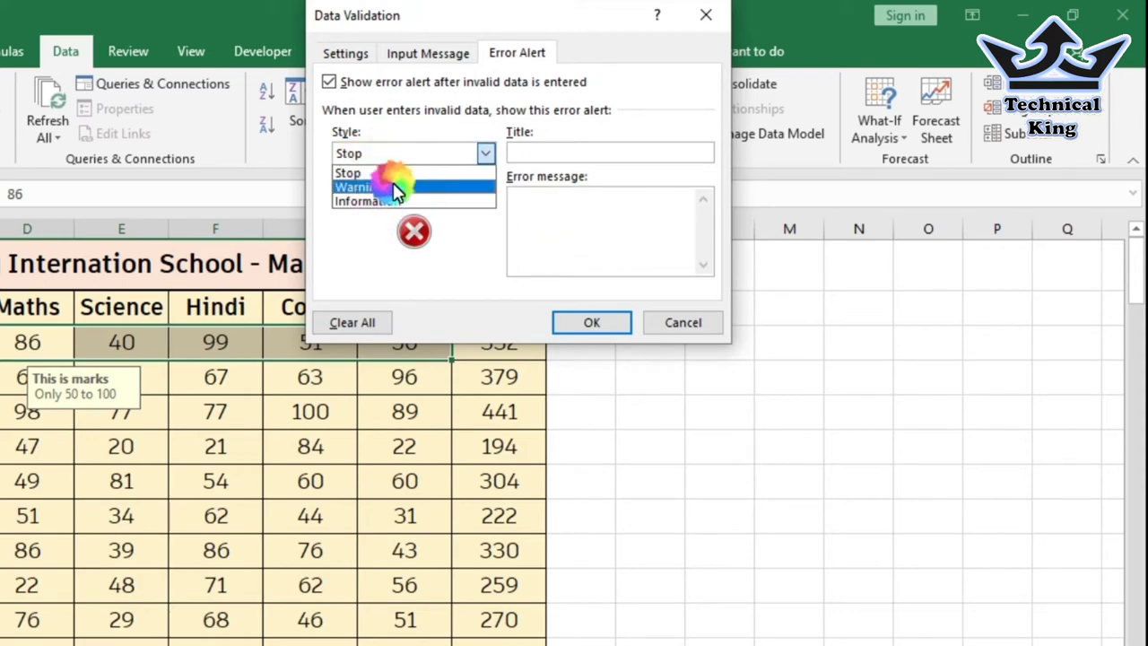
pyautogui.click(397, 187)
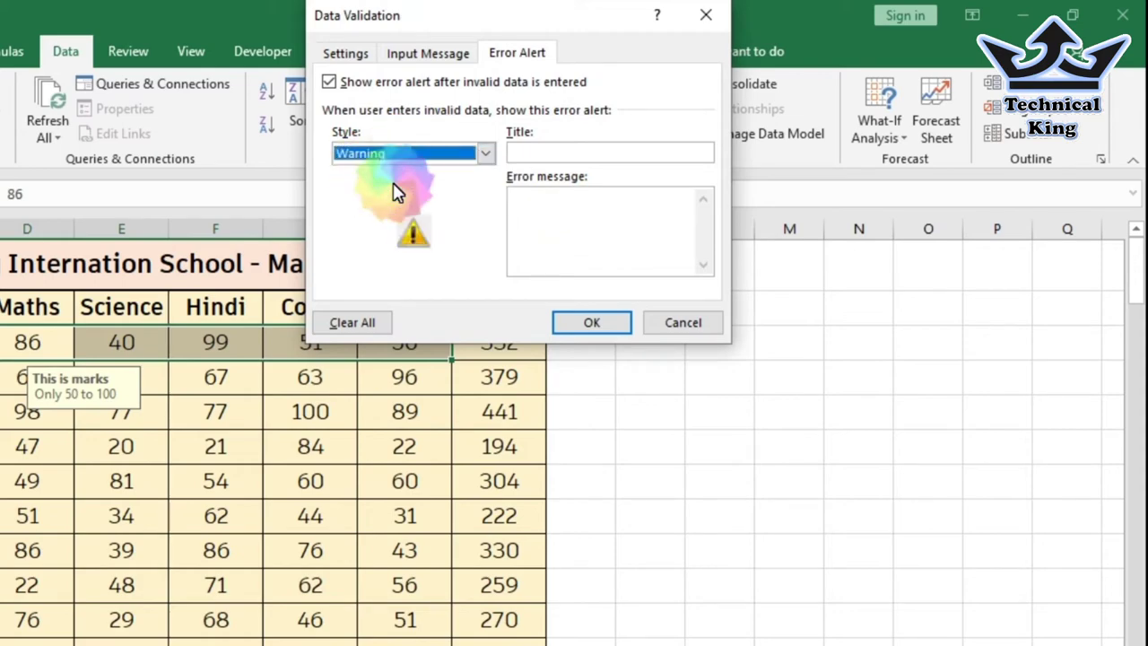
pyautogui.click(585, 324)
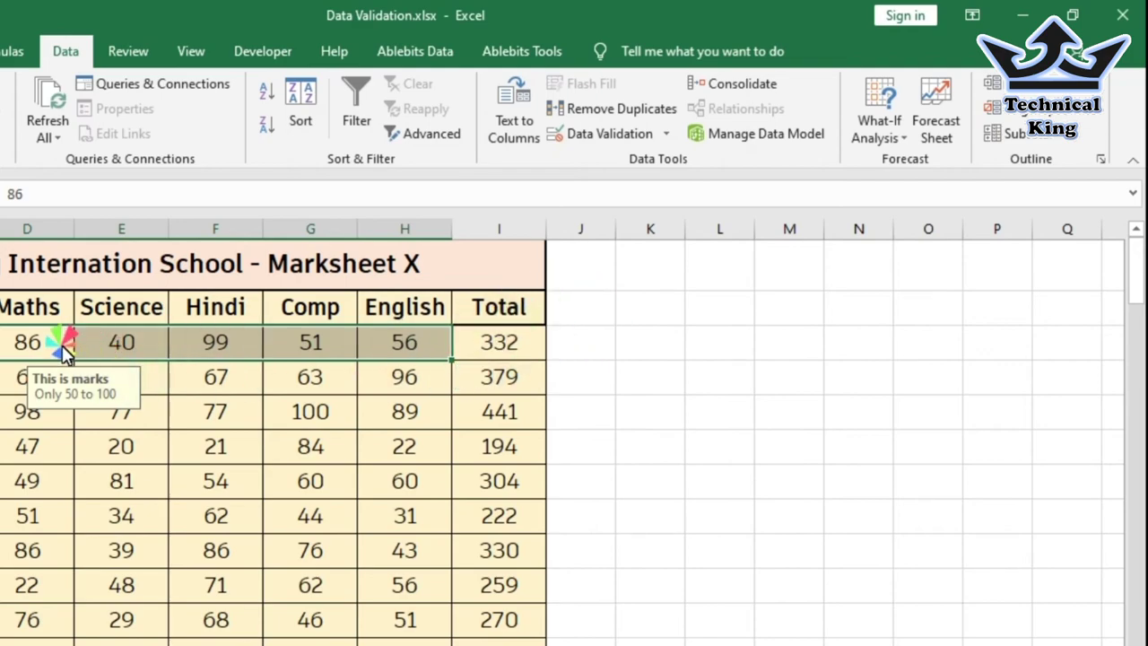
pyautogui.click(126, 349)
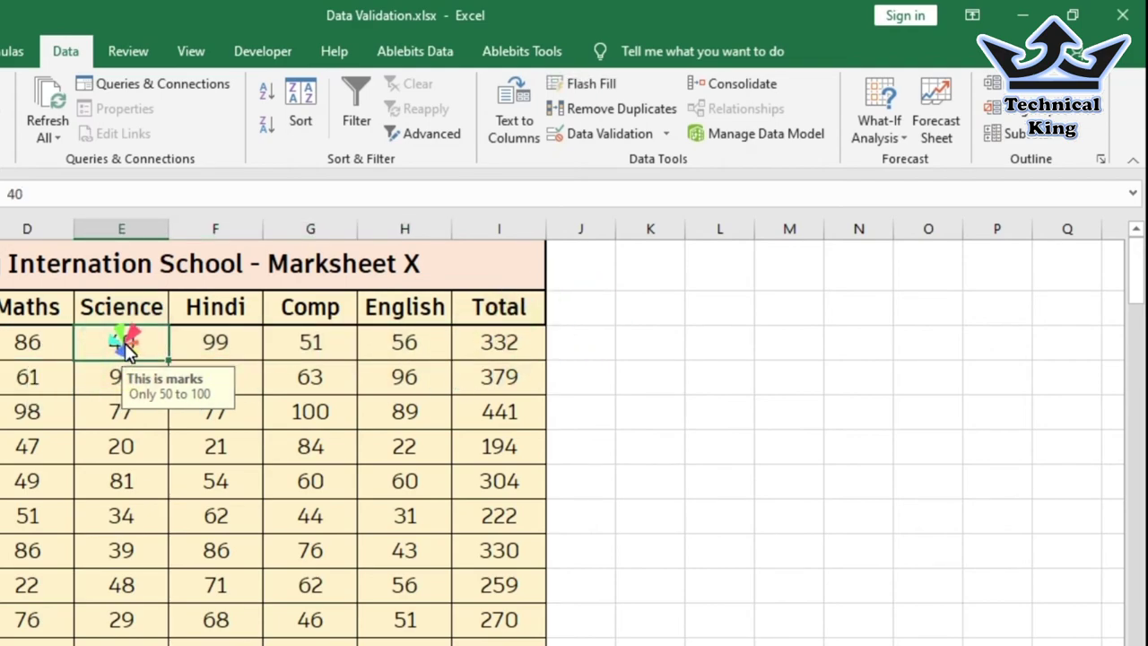
# Enter 40 as the first student's Maths mark and accept it past the warning
pyautogui.click(37, 348)
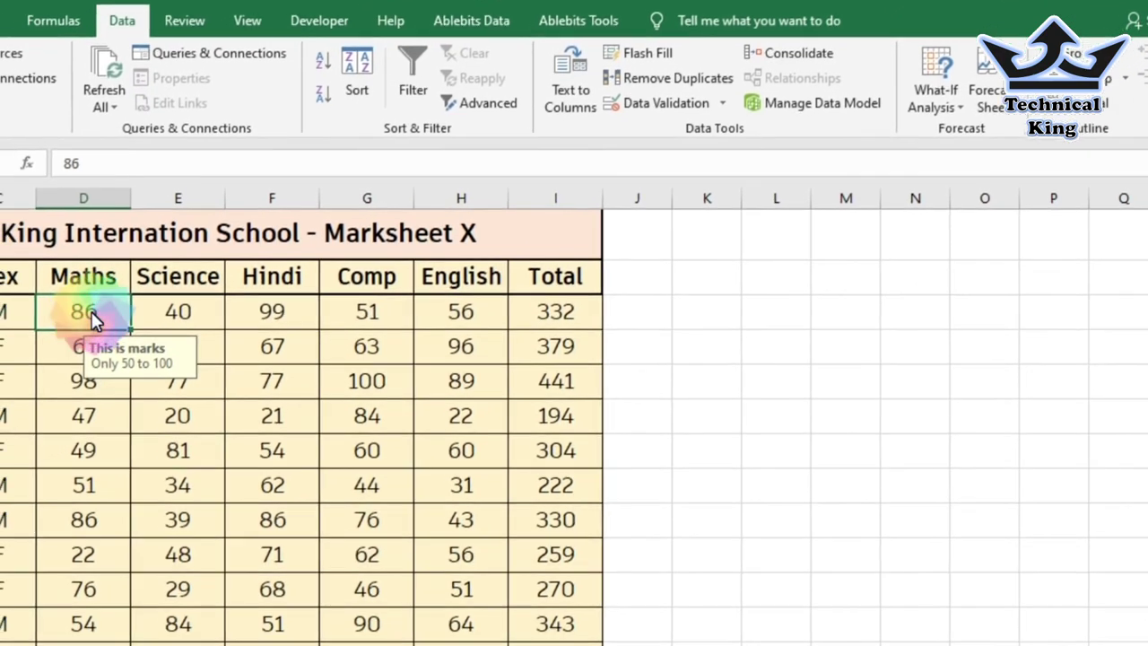
pyautogui.write('40')
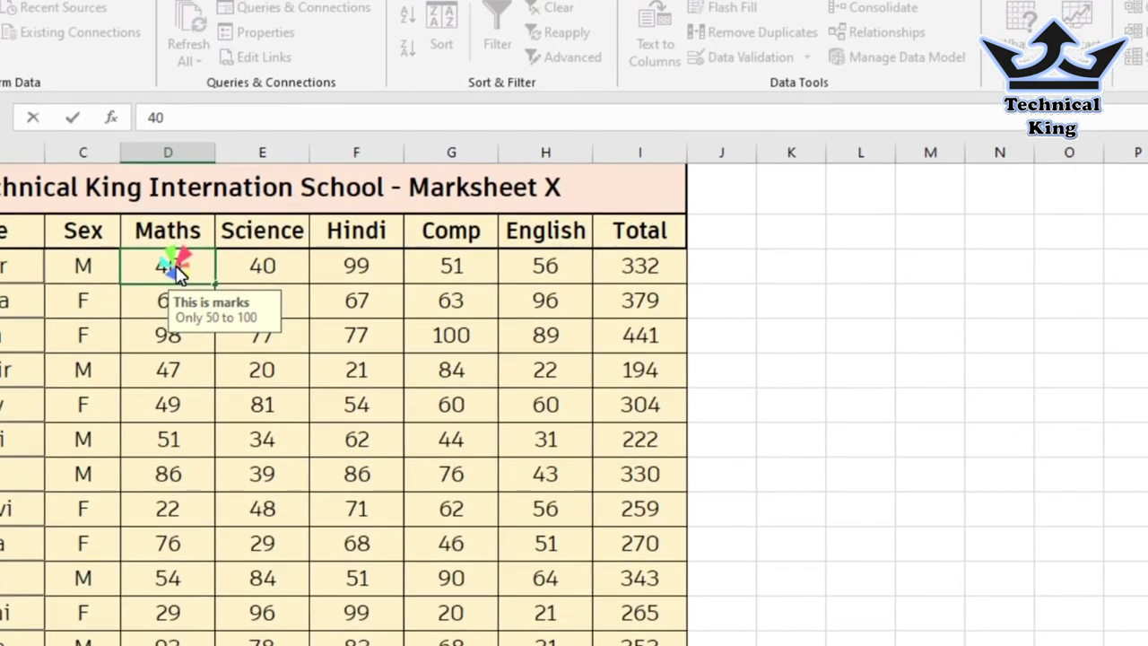
pyautogui.press('Return')
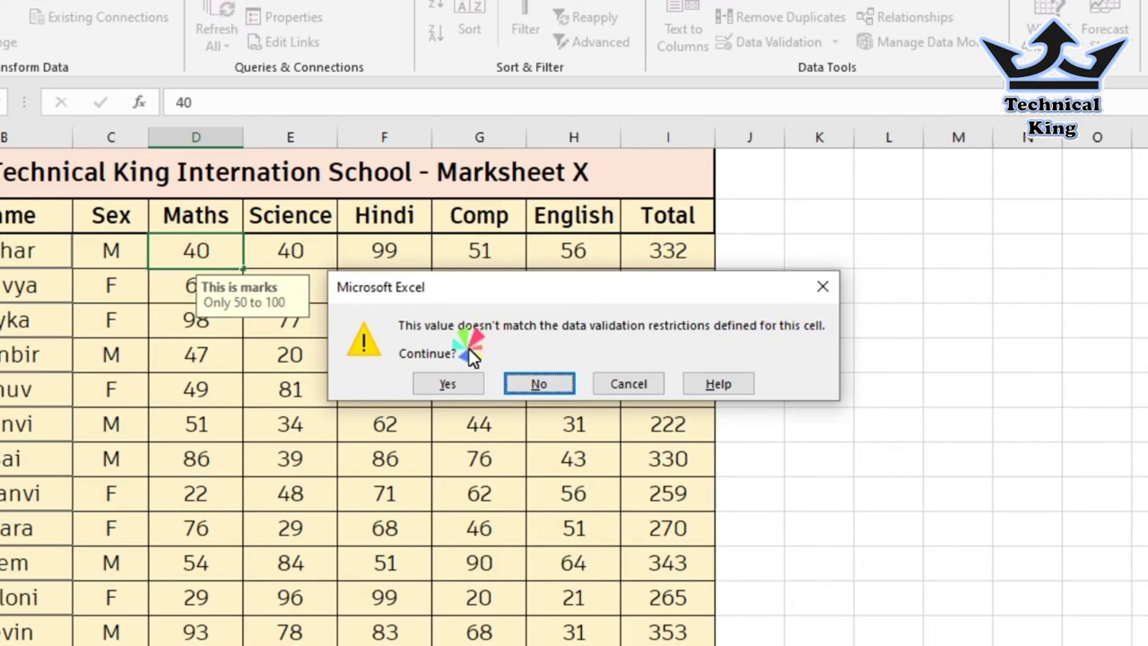
pyautogui.click(468, 381)
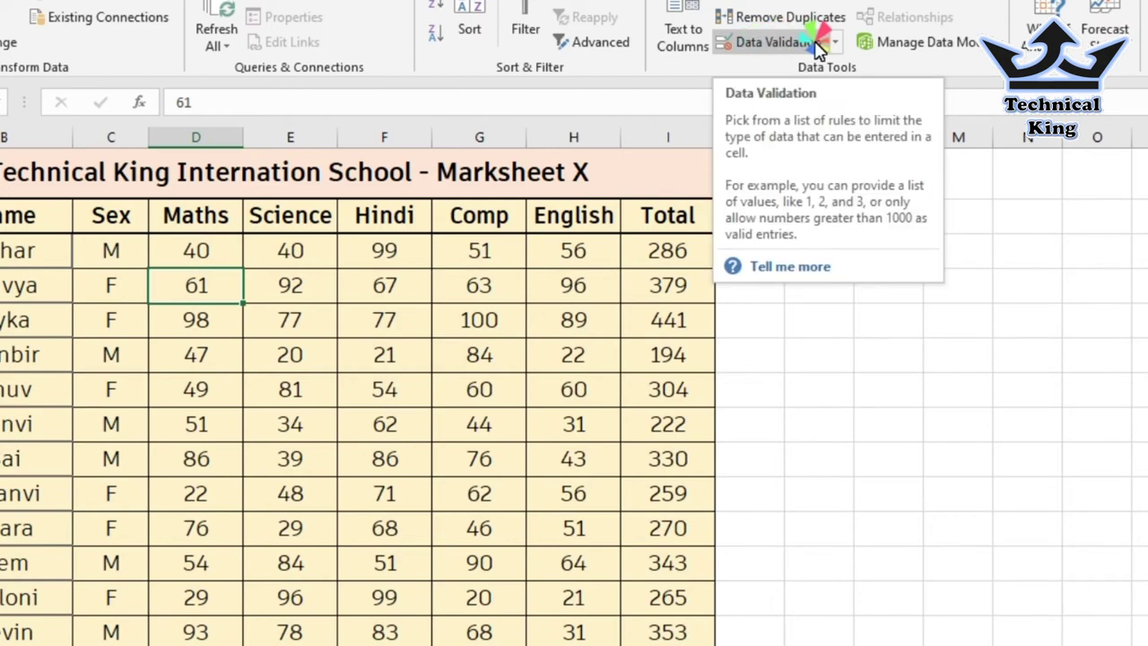
# Enter 5 as the Hindi mark and keep it despite the warning, making the total 192
pyautogui.click(202, 256)
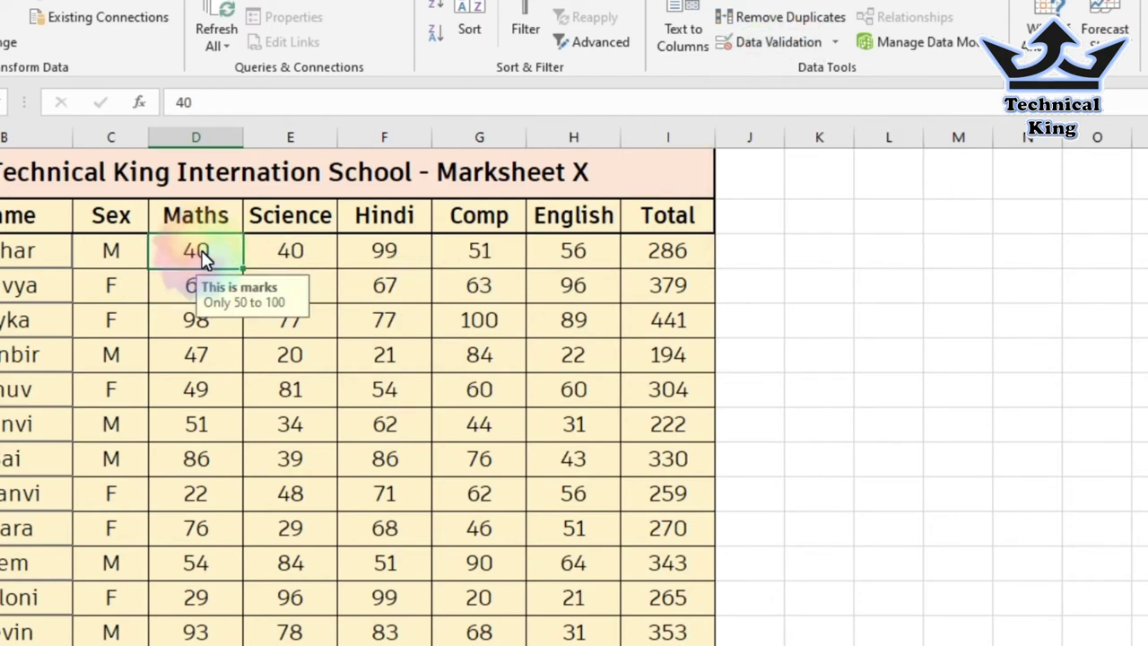
pyautogui.click(203, 258)
pyautogui.click(415, 250)
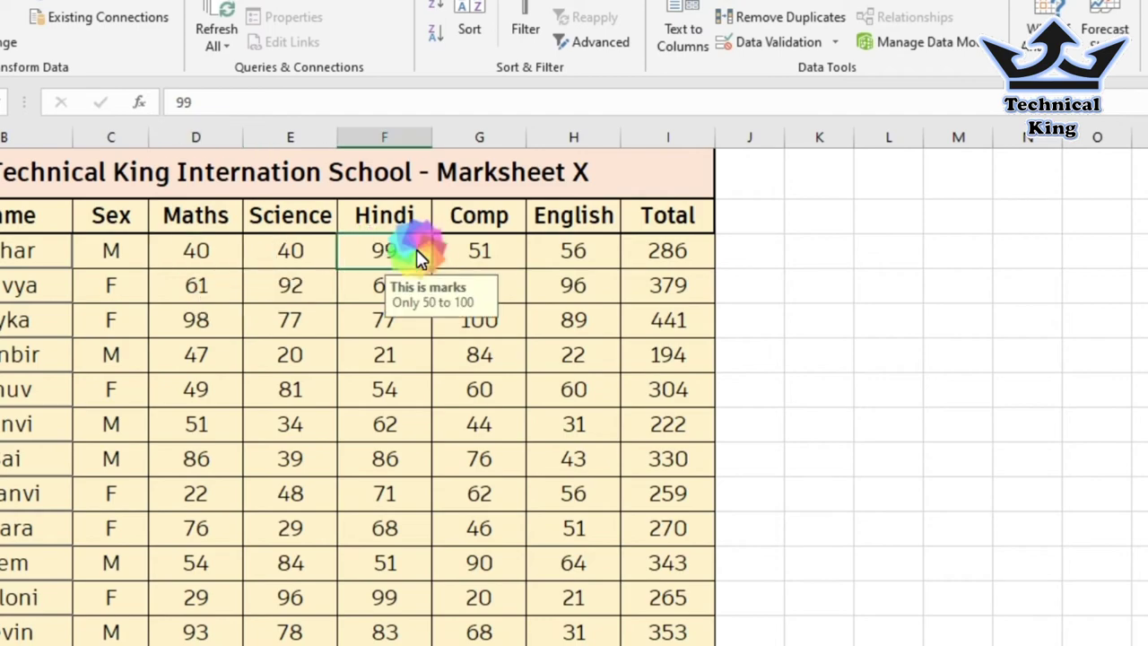
pyautogui.write('5')
pyautogui.press('Return')
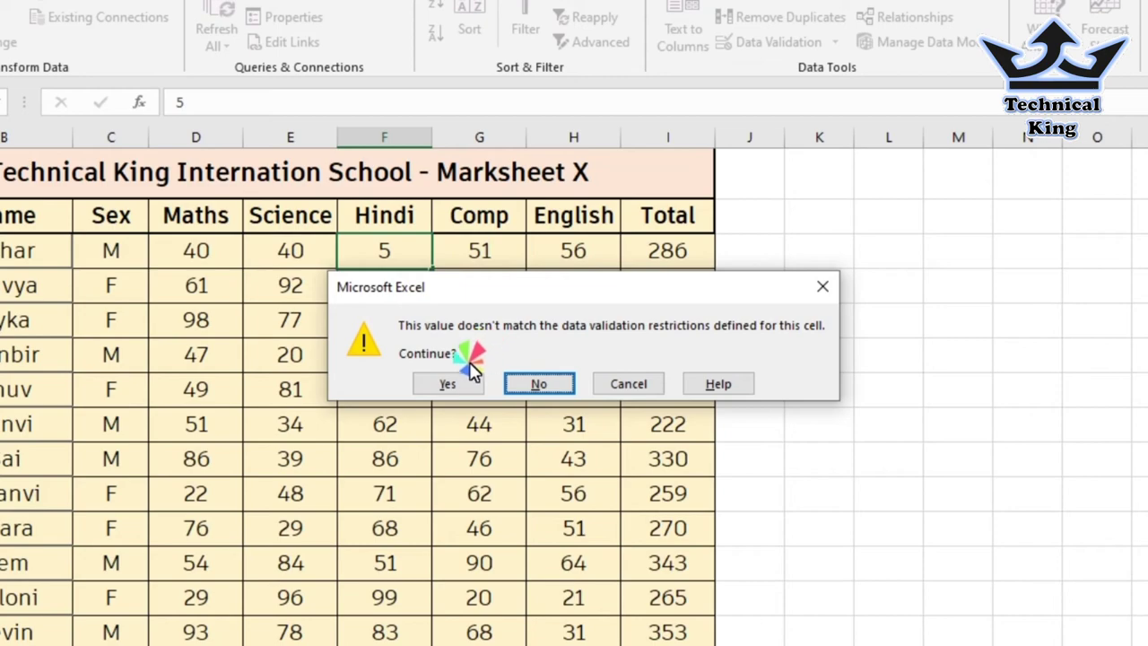
pyautogui.click(453, 383)
pyautogui.click(397, 251)
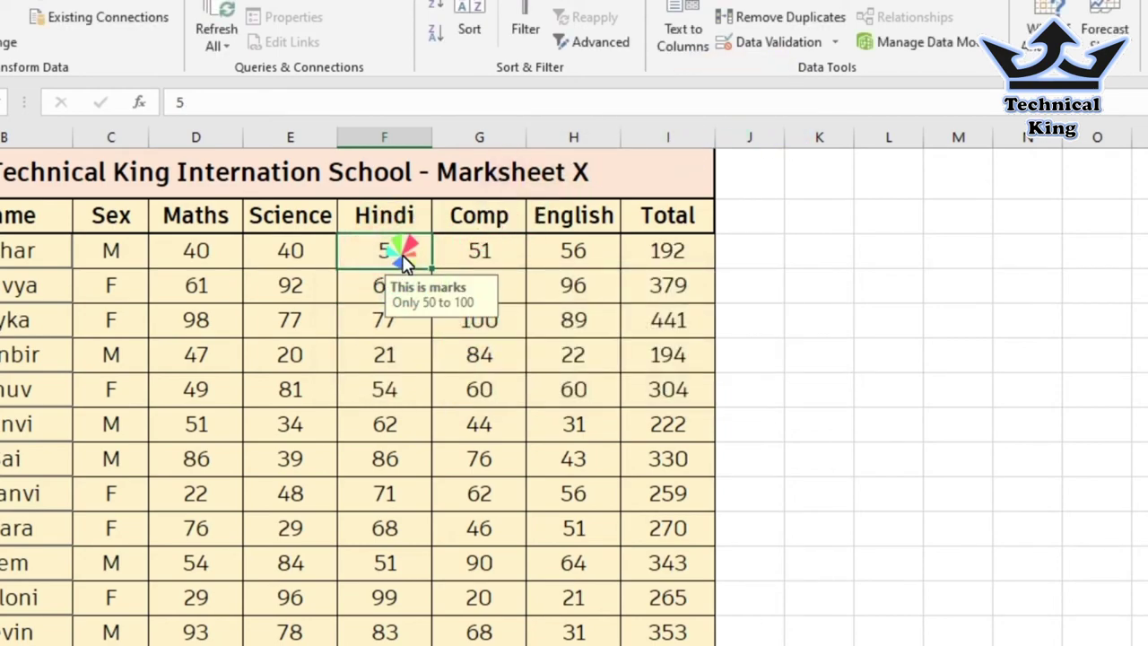
# Switch the error alert style for the first student's marks D3:H3 to Information
pyautogui.moveTo(206, 251); pyautogui.dragTo(573, 251)
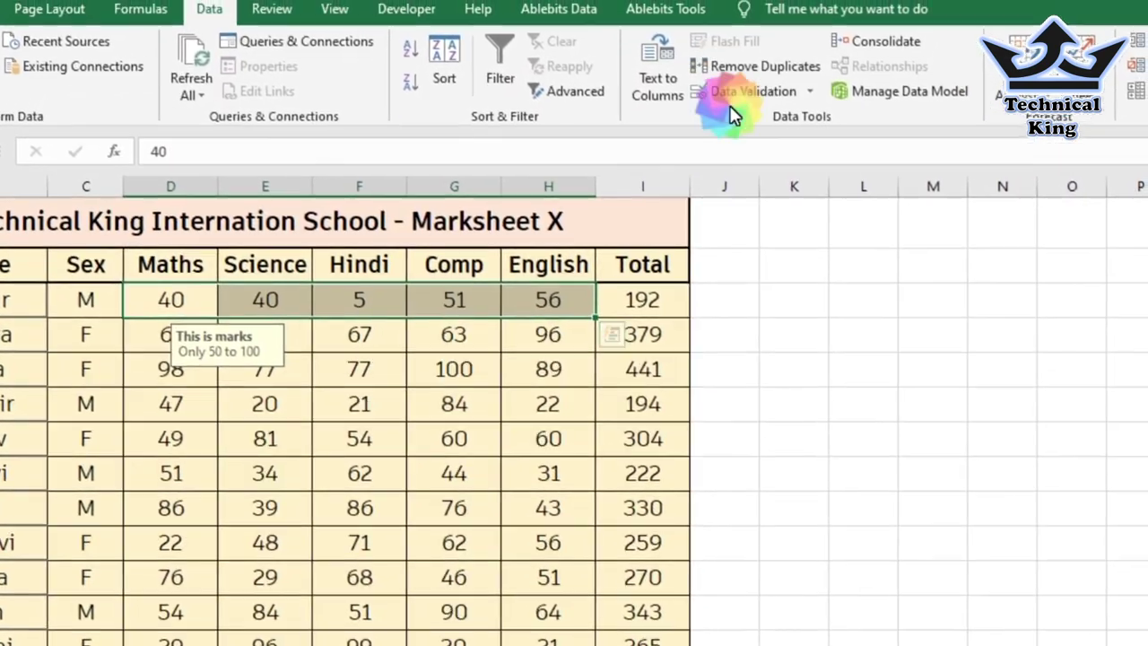
pyautogui.click(740, 99)
pyautogui.click(561, 110)
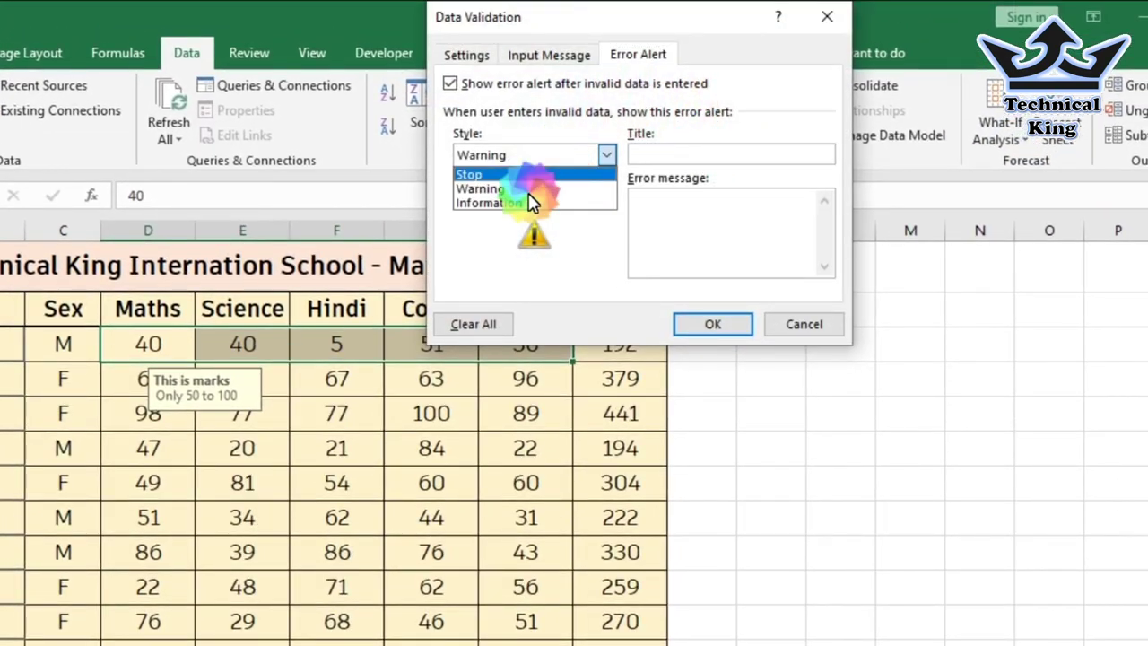
pyautogui.click(489, 203)
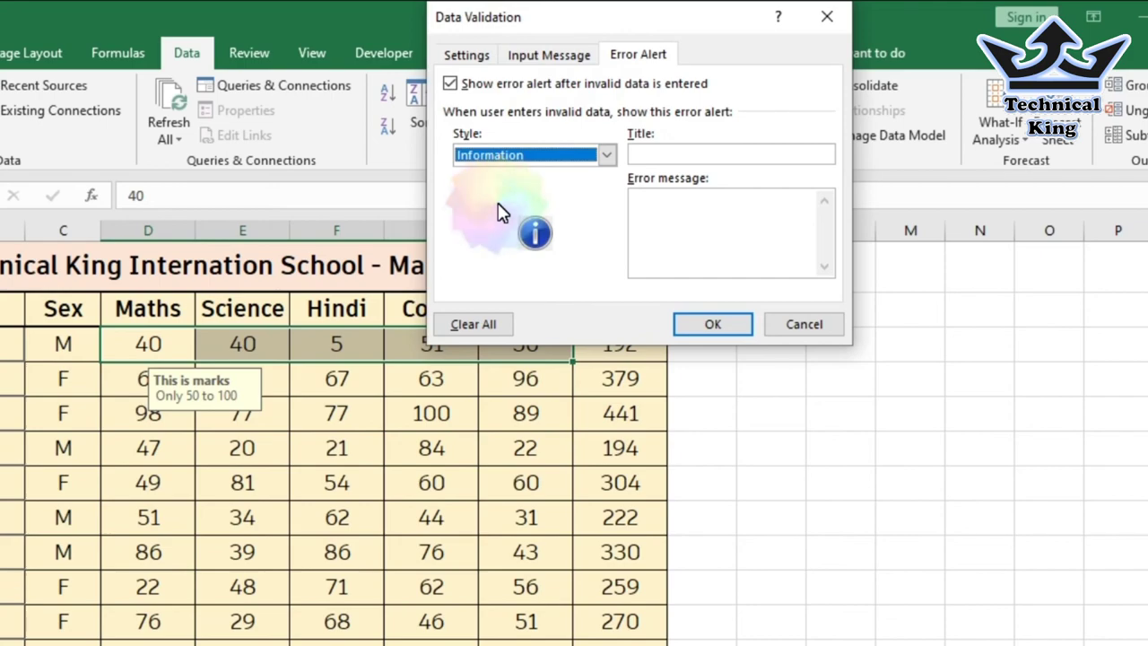
pyautogui.click(698, 323)
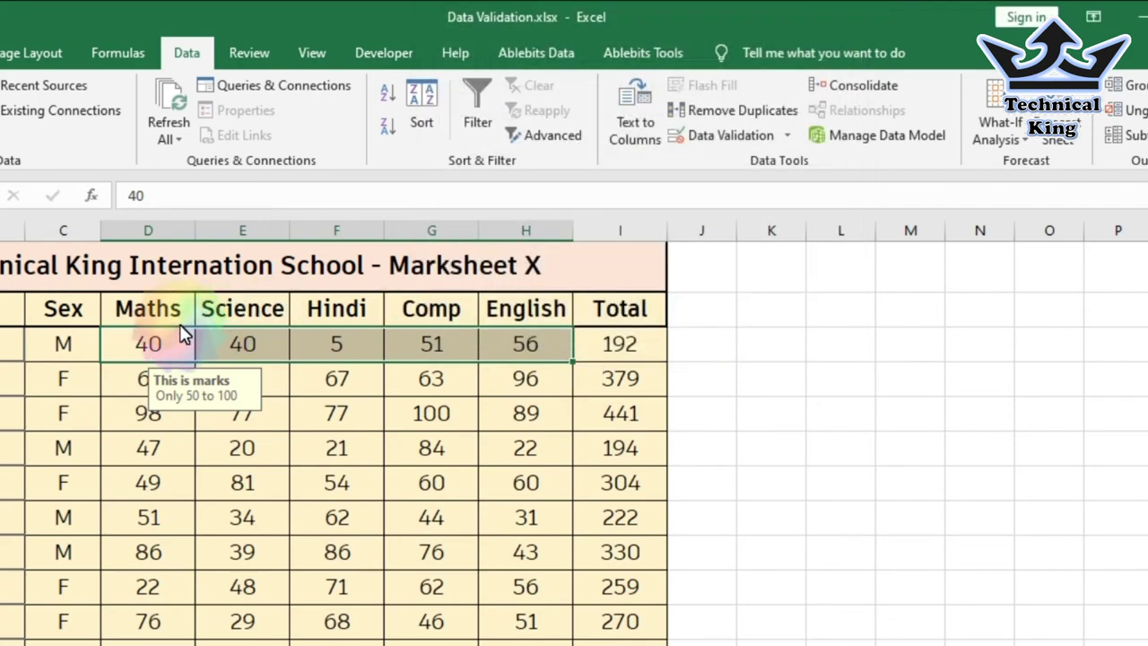
# Enter 4 as the Comp mark, accept it past the Information alert, then select English
pyautogui.click(244, 345)
pyautogui.click(444, 347)
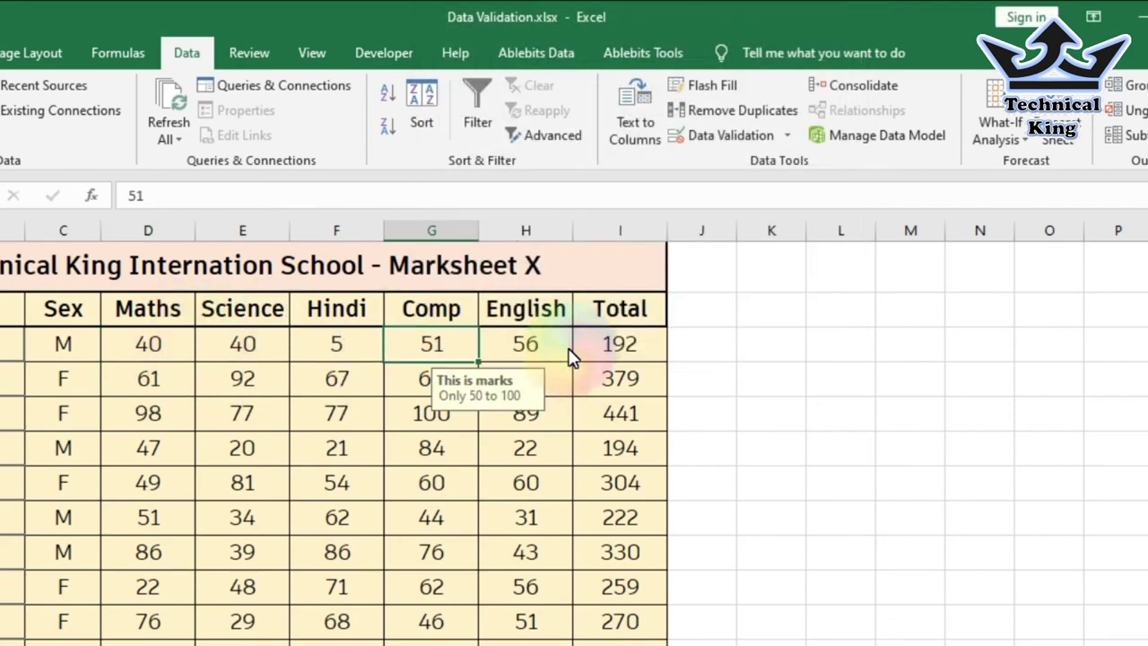
pyautogui.write('4')
pyautogui.press('Return')
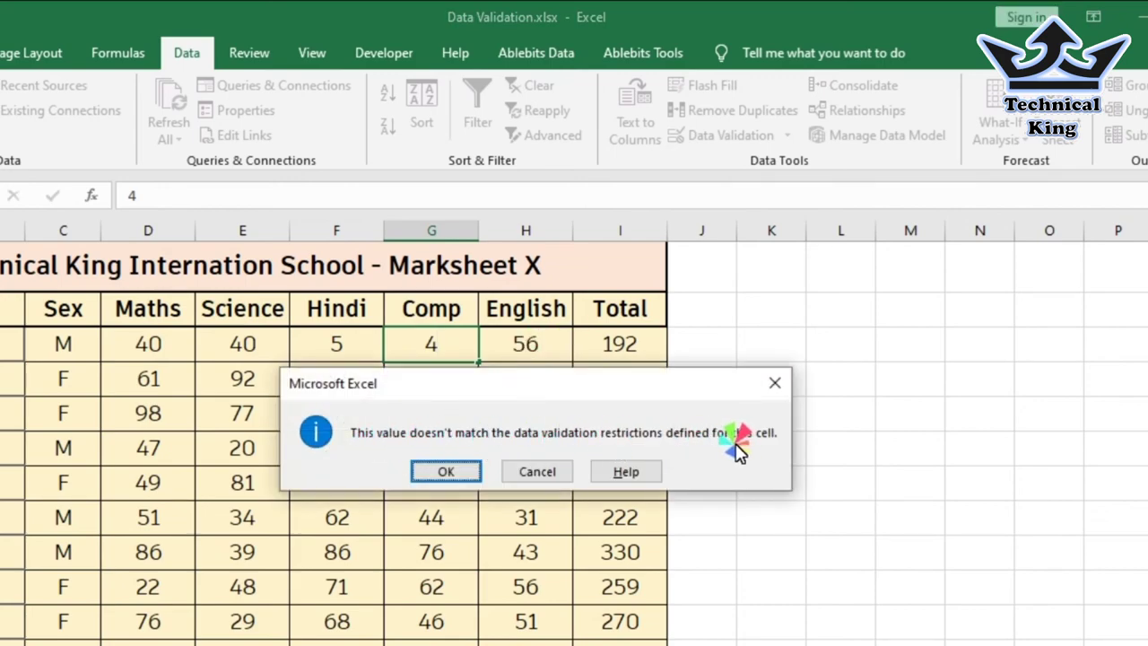
pyautogui.click(448, 476)
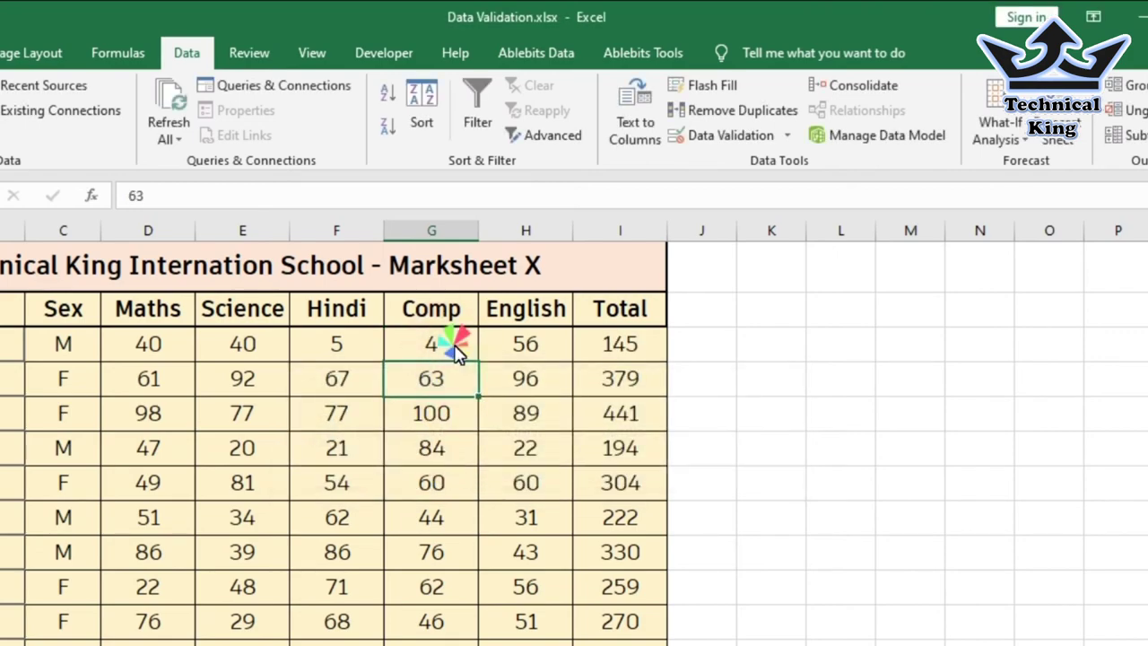
pyautogui.click(455, 350)
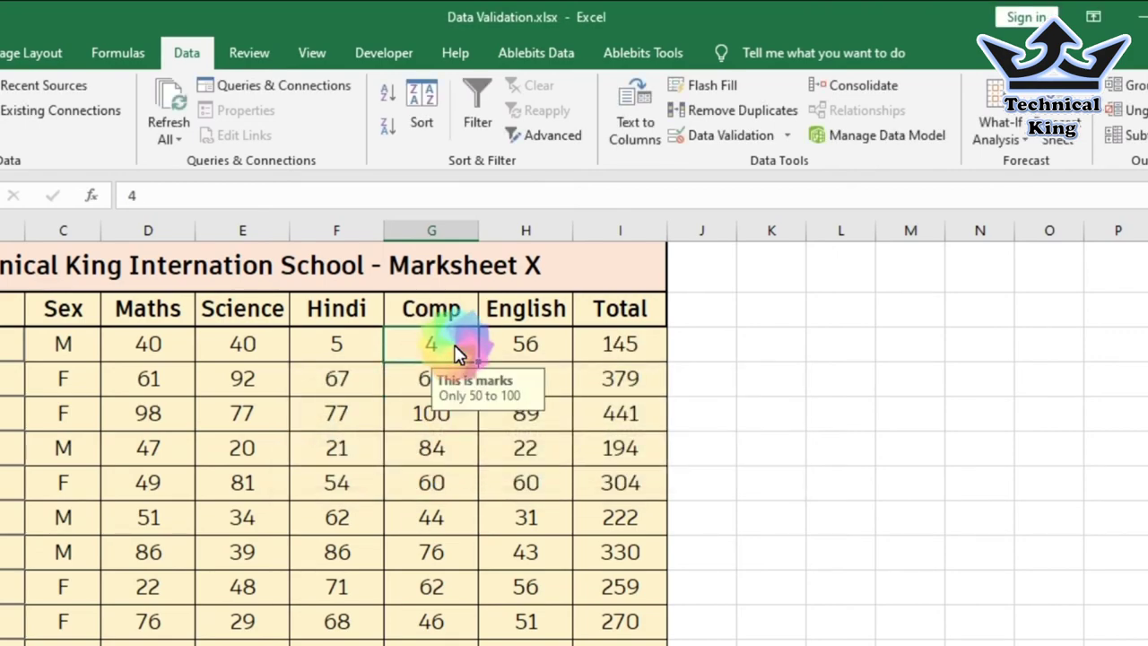
pyautogui.click(546, 348)
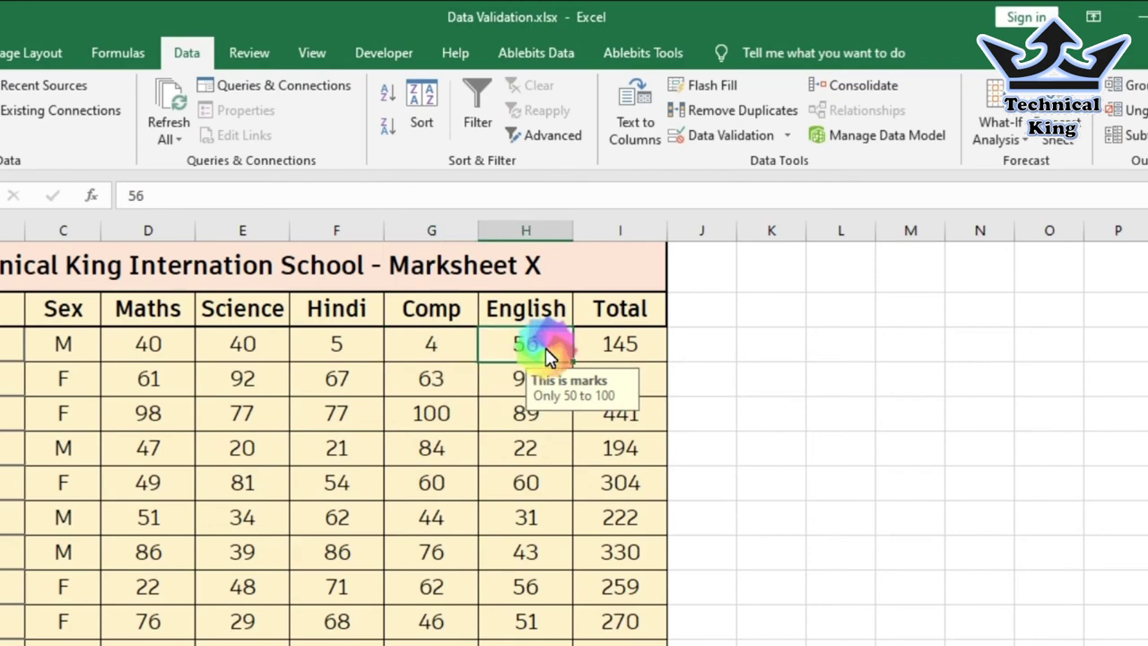
# Compare the Stop and Information alert styles, leave Information selected, and check the Input Message settings
pyautogui.click(727, 136)
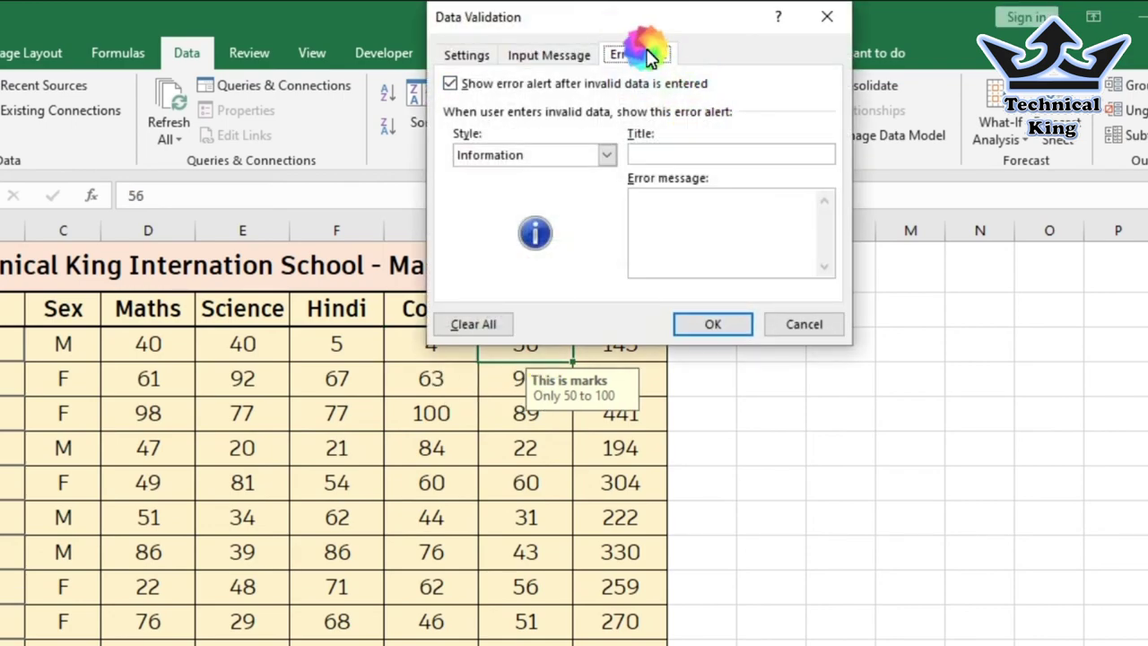
pyautogui.click(560, 156)
pyautogui.click(484, 175)
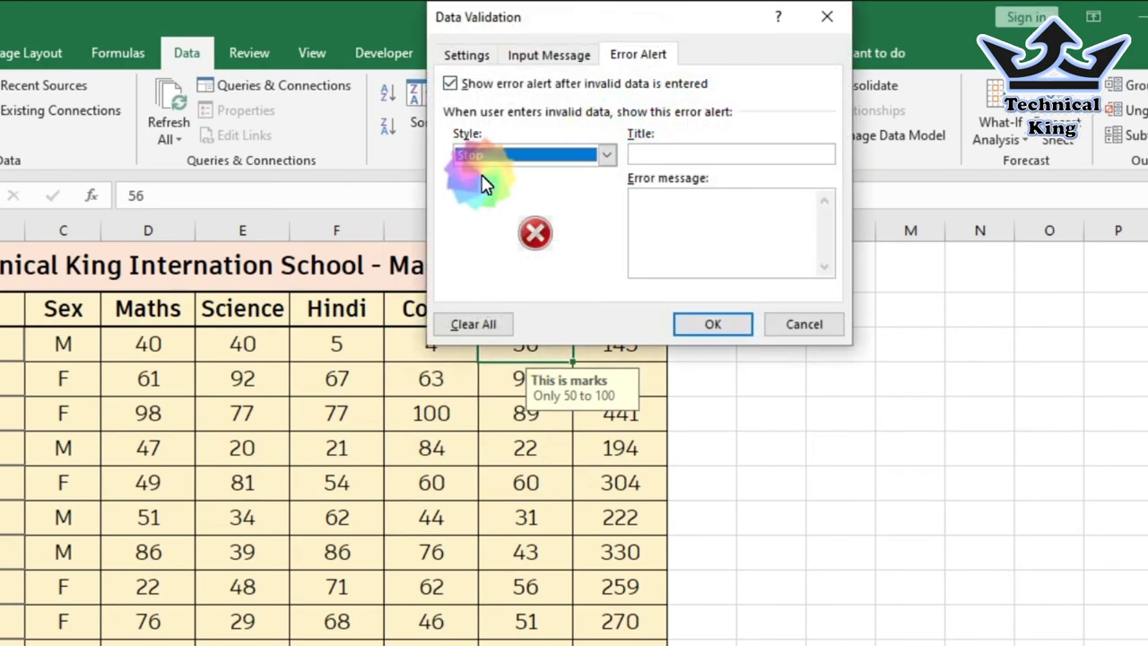
pyautogui.click(513, 156)
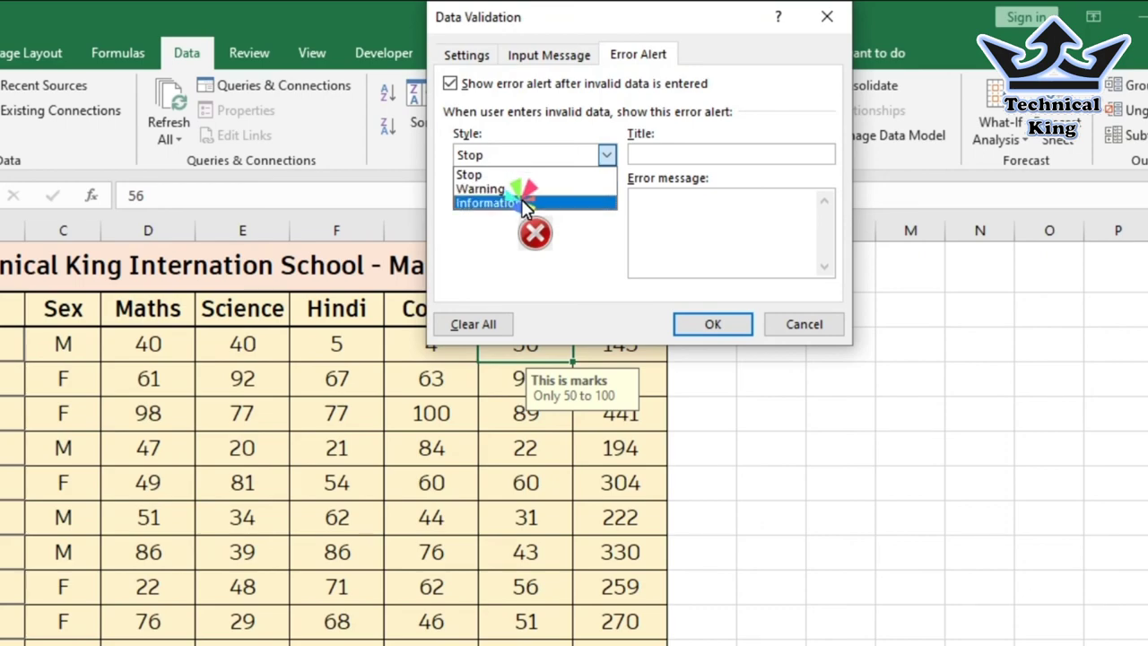
pyautogui.click(521, 203)
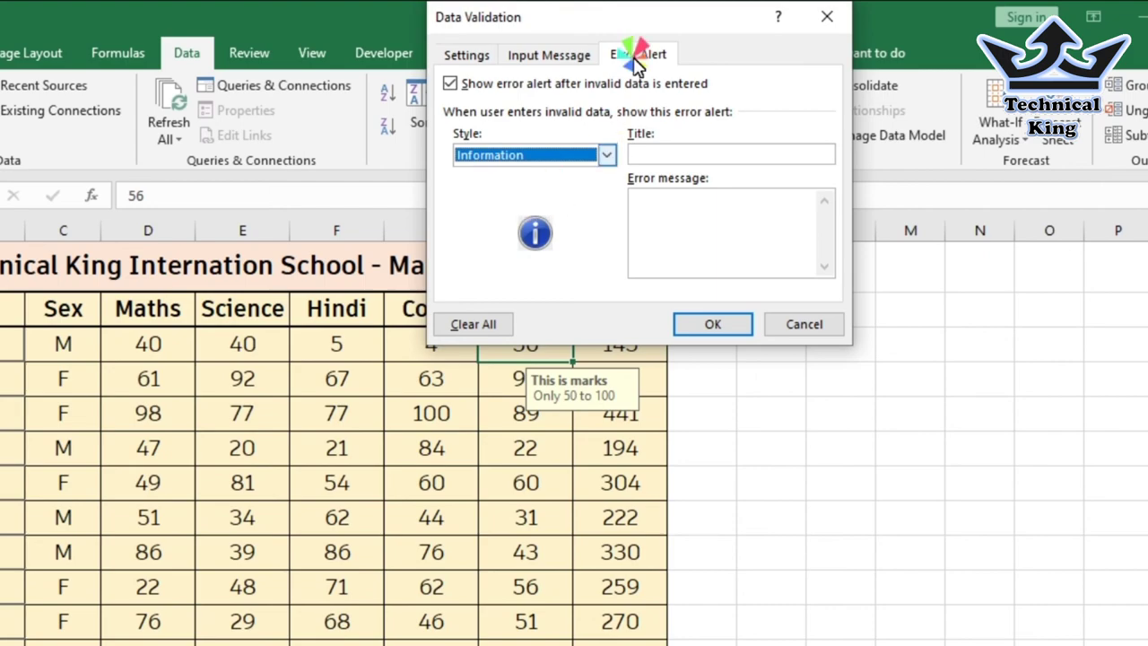
pyautogui.click(551, 54)
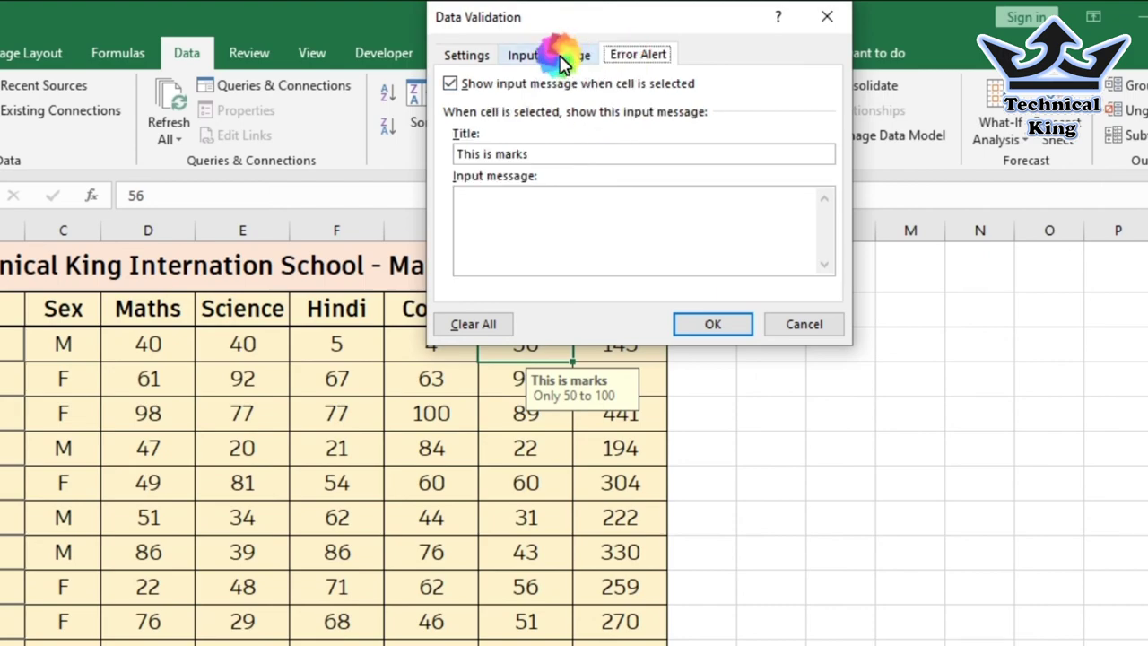
pyautogui.click(628, 56)
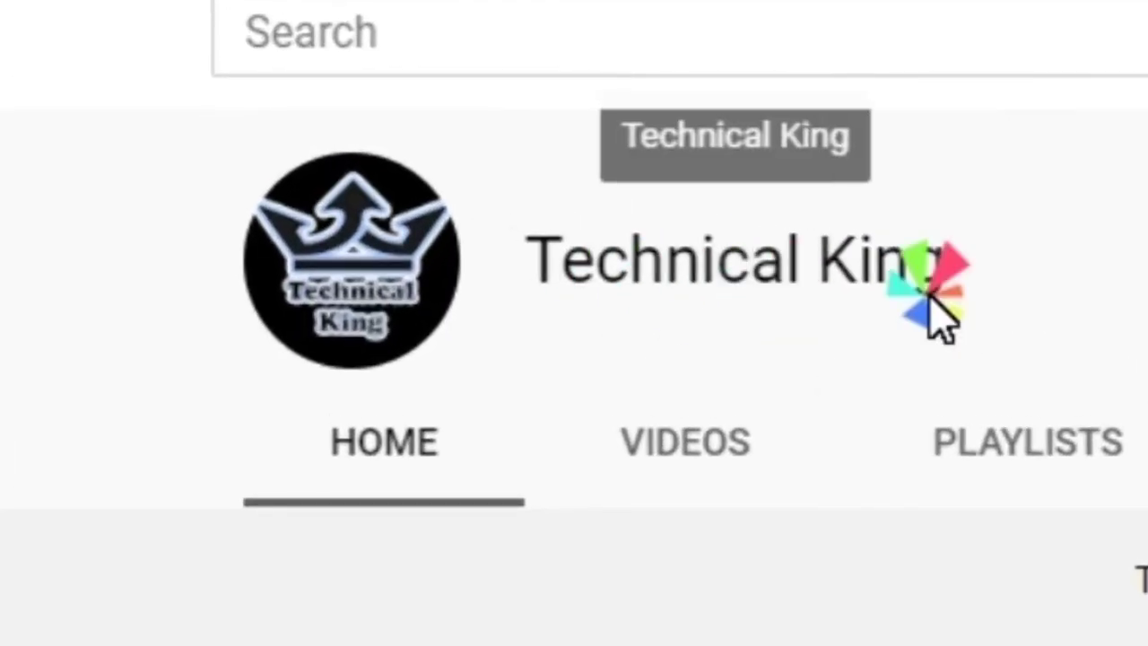
# Subscribe to the Technical King channel and set its bell notifications to All
pyautogui.click(744, 260)
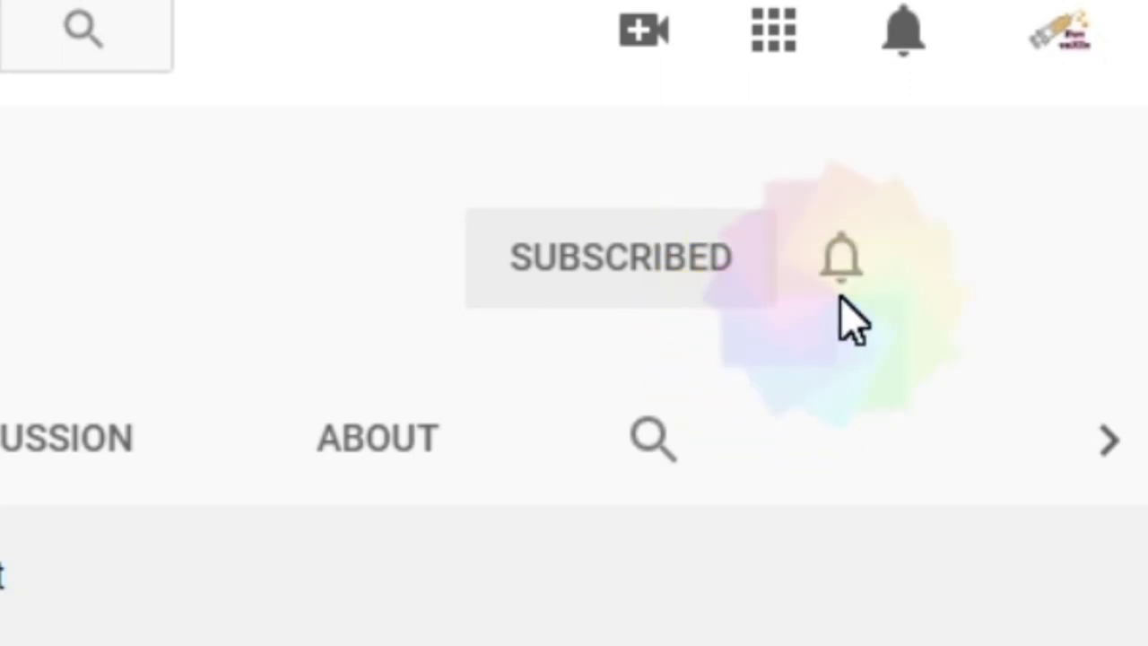
pyautogui.click(843, 266)
pyautogui.click(599, 382)
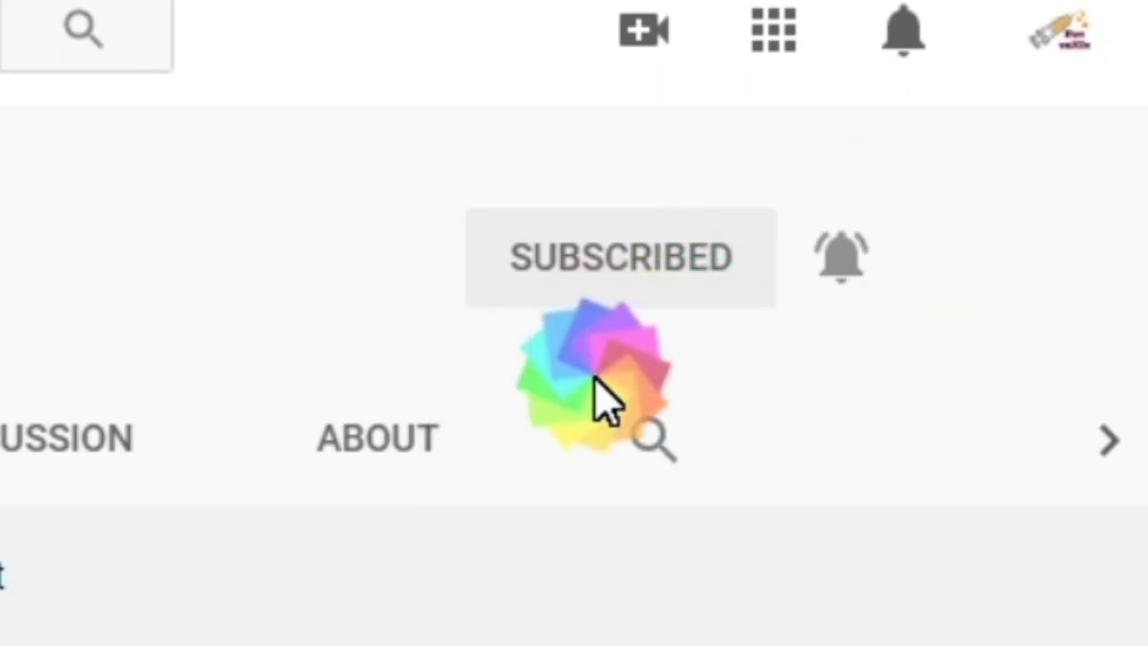